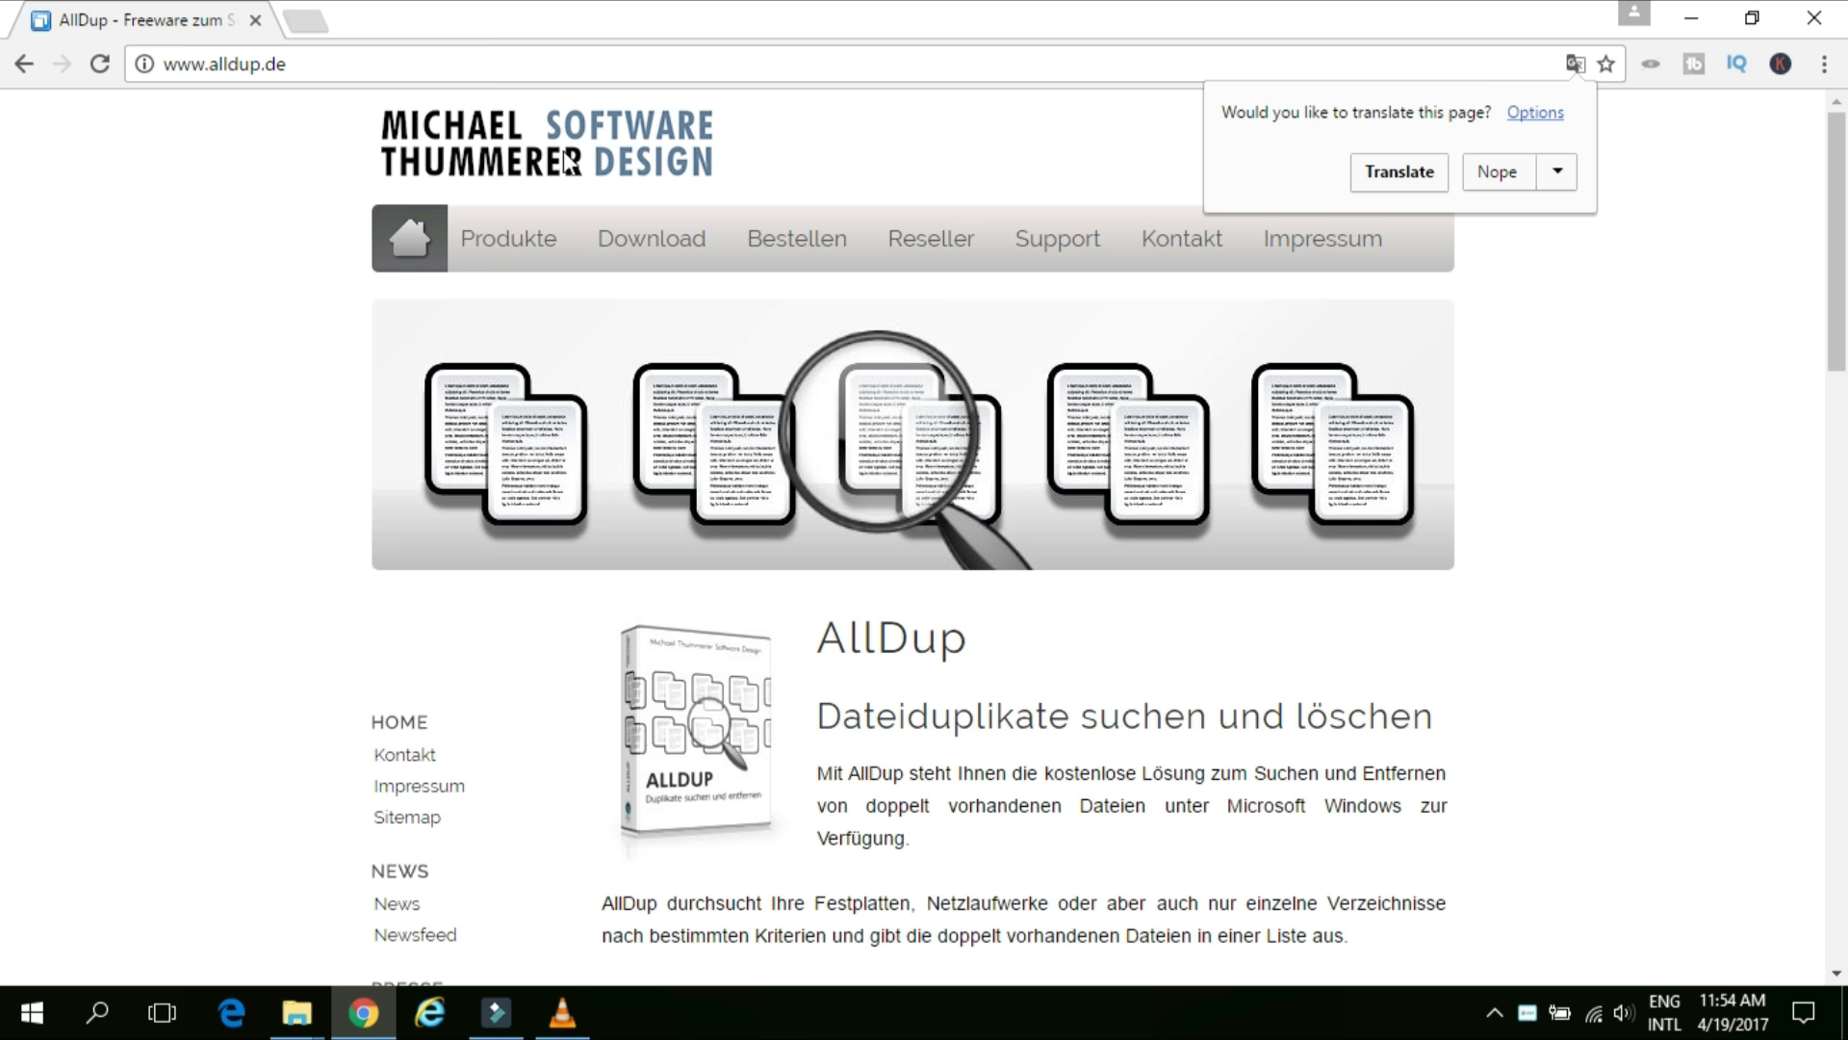
Step: Switch the AllDup site to its English home page, 'Find and remove duplicate files'
drag(162, 64, 334, 60)
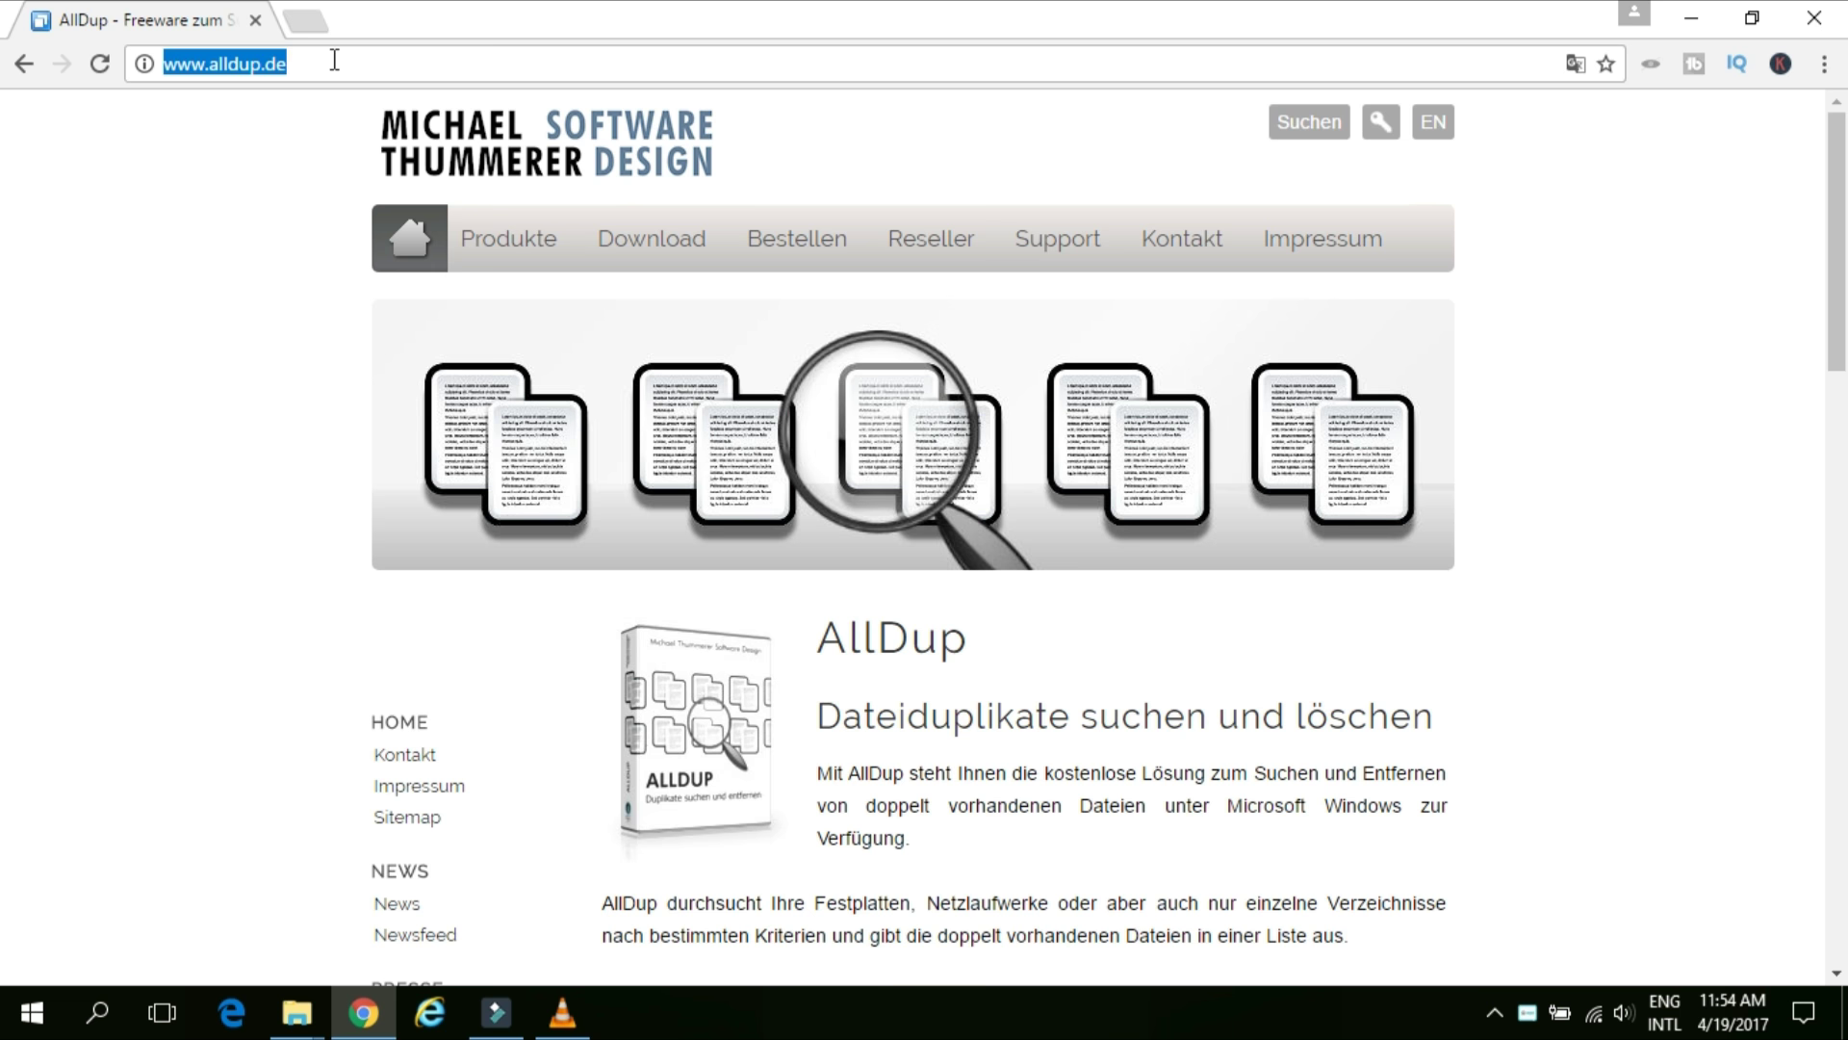
click(334, 60)
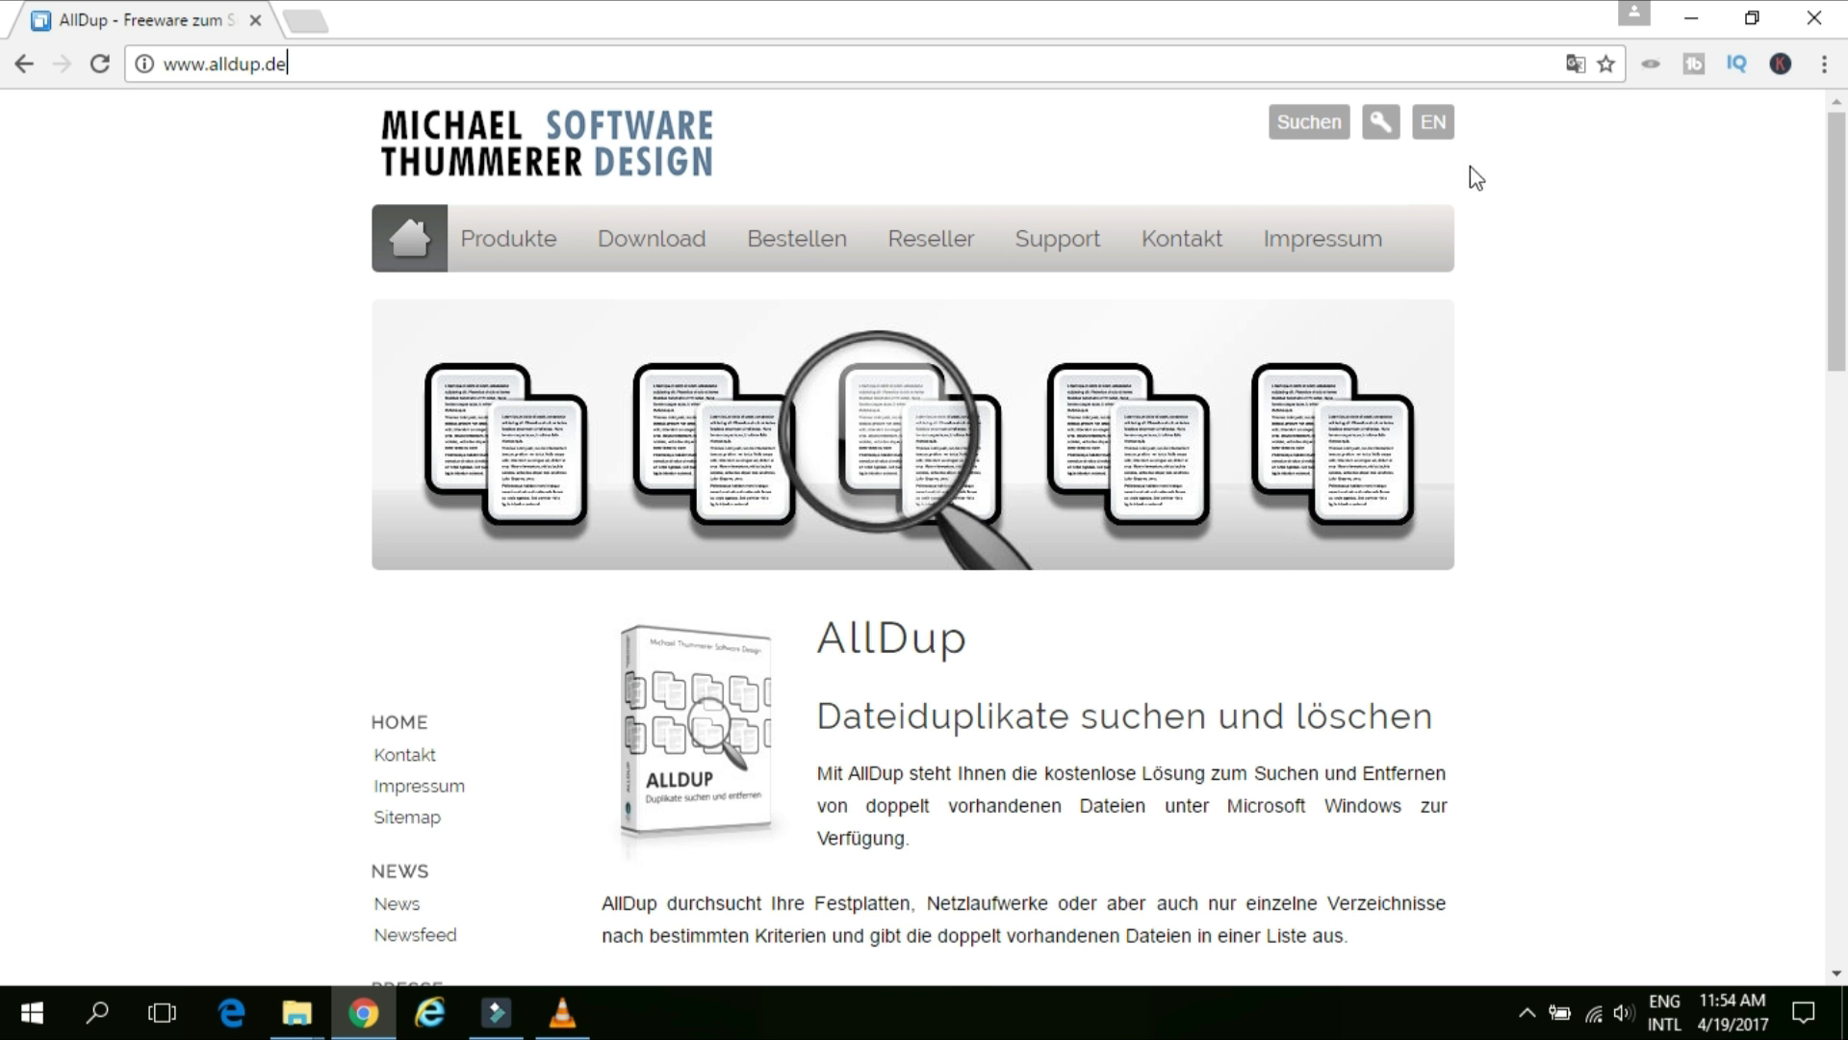
click(1433, 132)
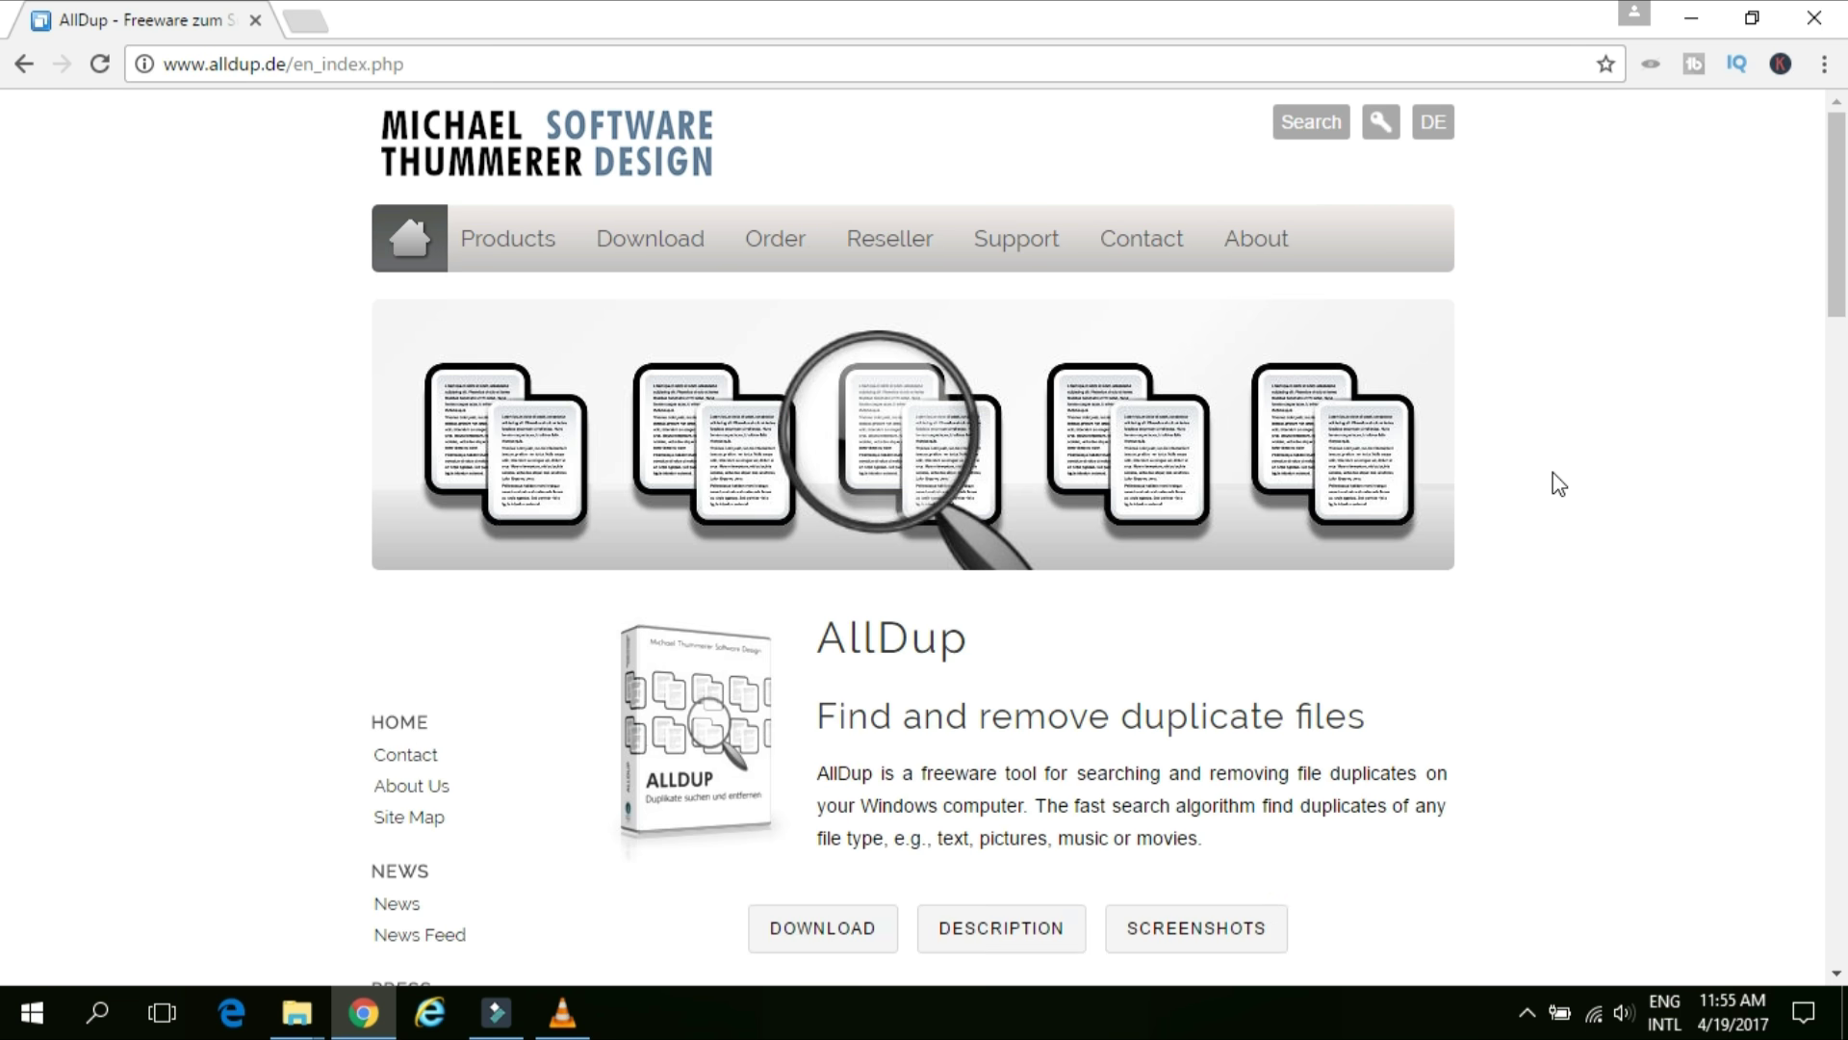
Step: Scroll through the English AllDup home page and move to the Products menu
scroll(1558, 484, down, 1)
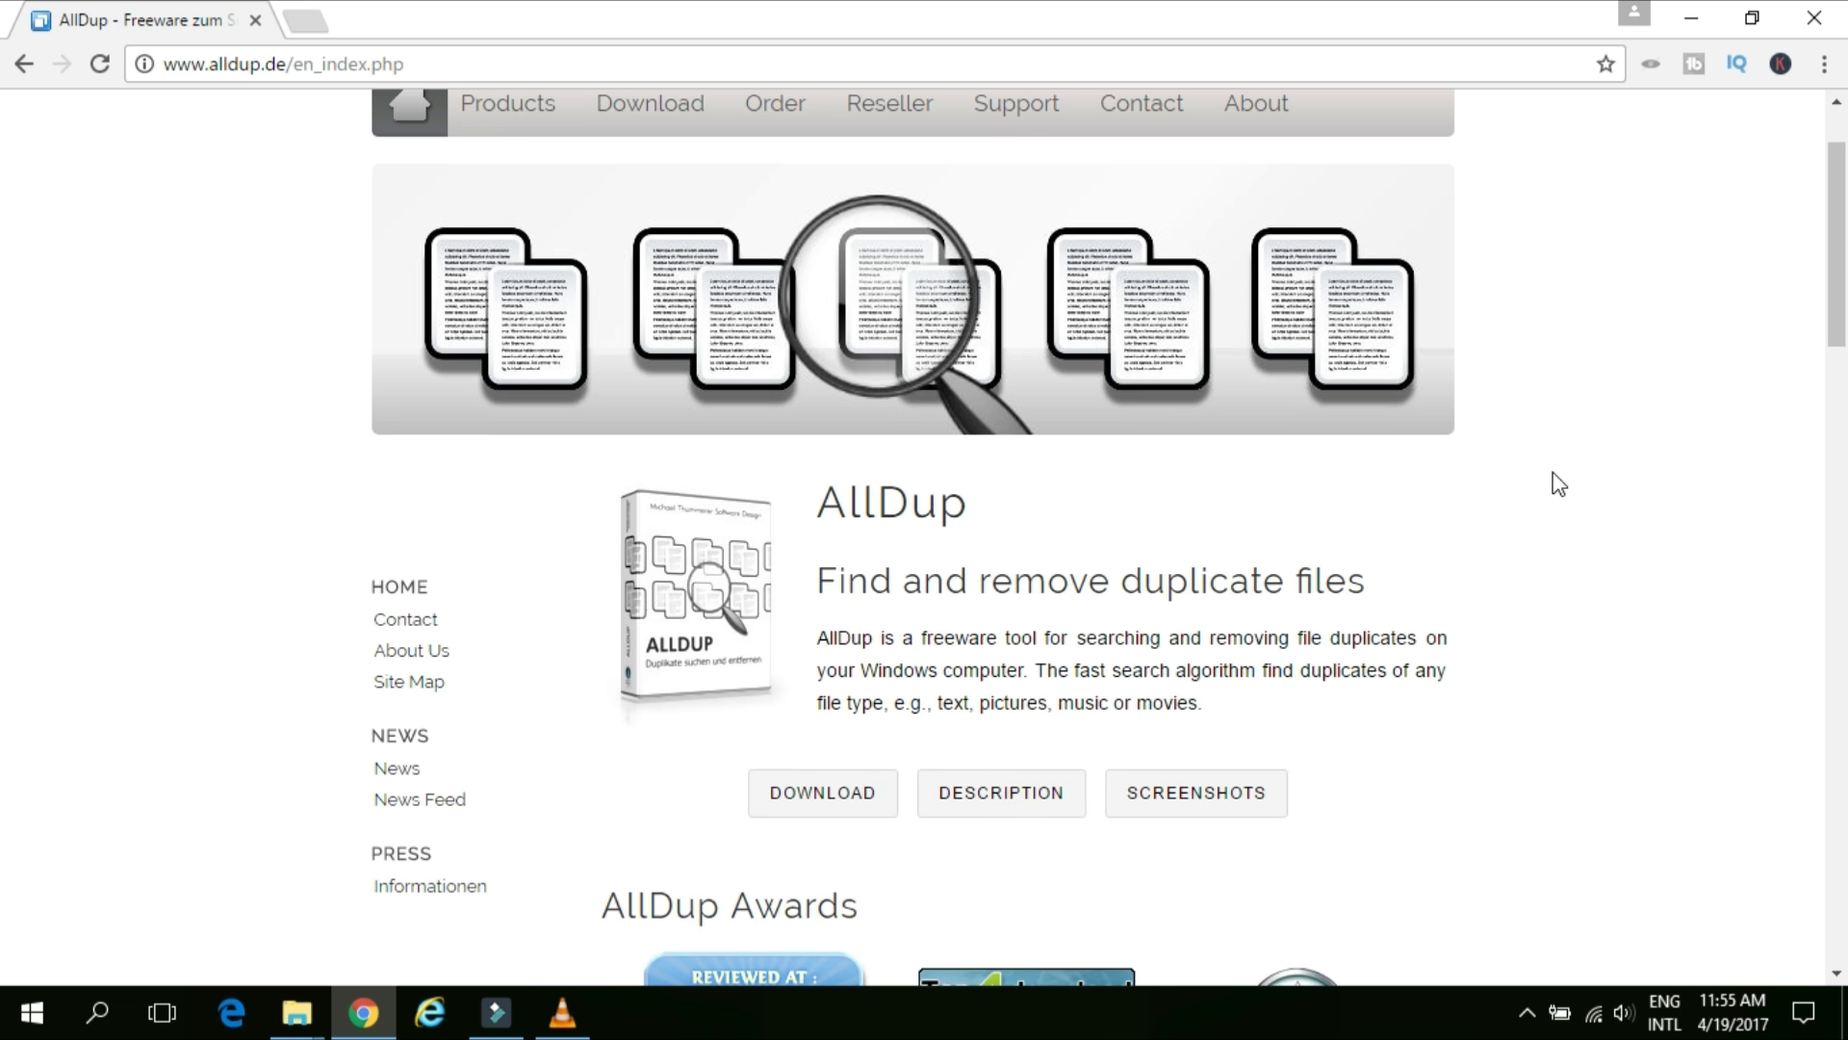
scroll(1558, 484, down, 1)
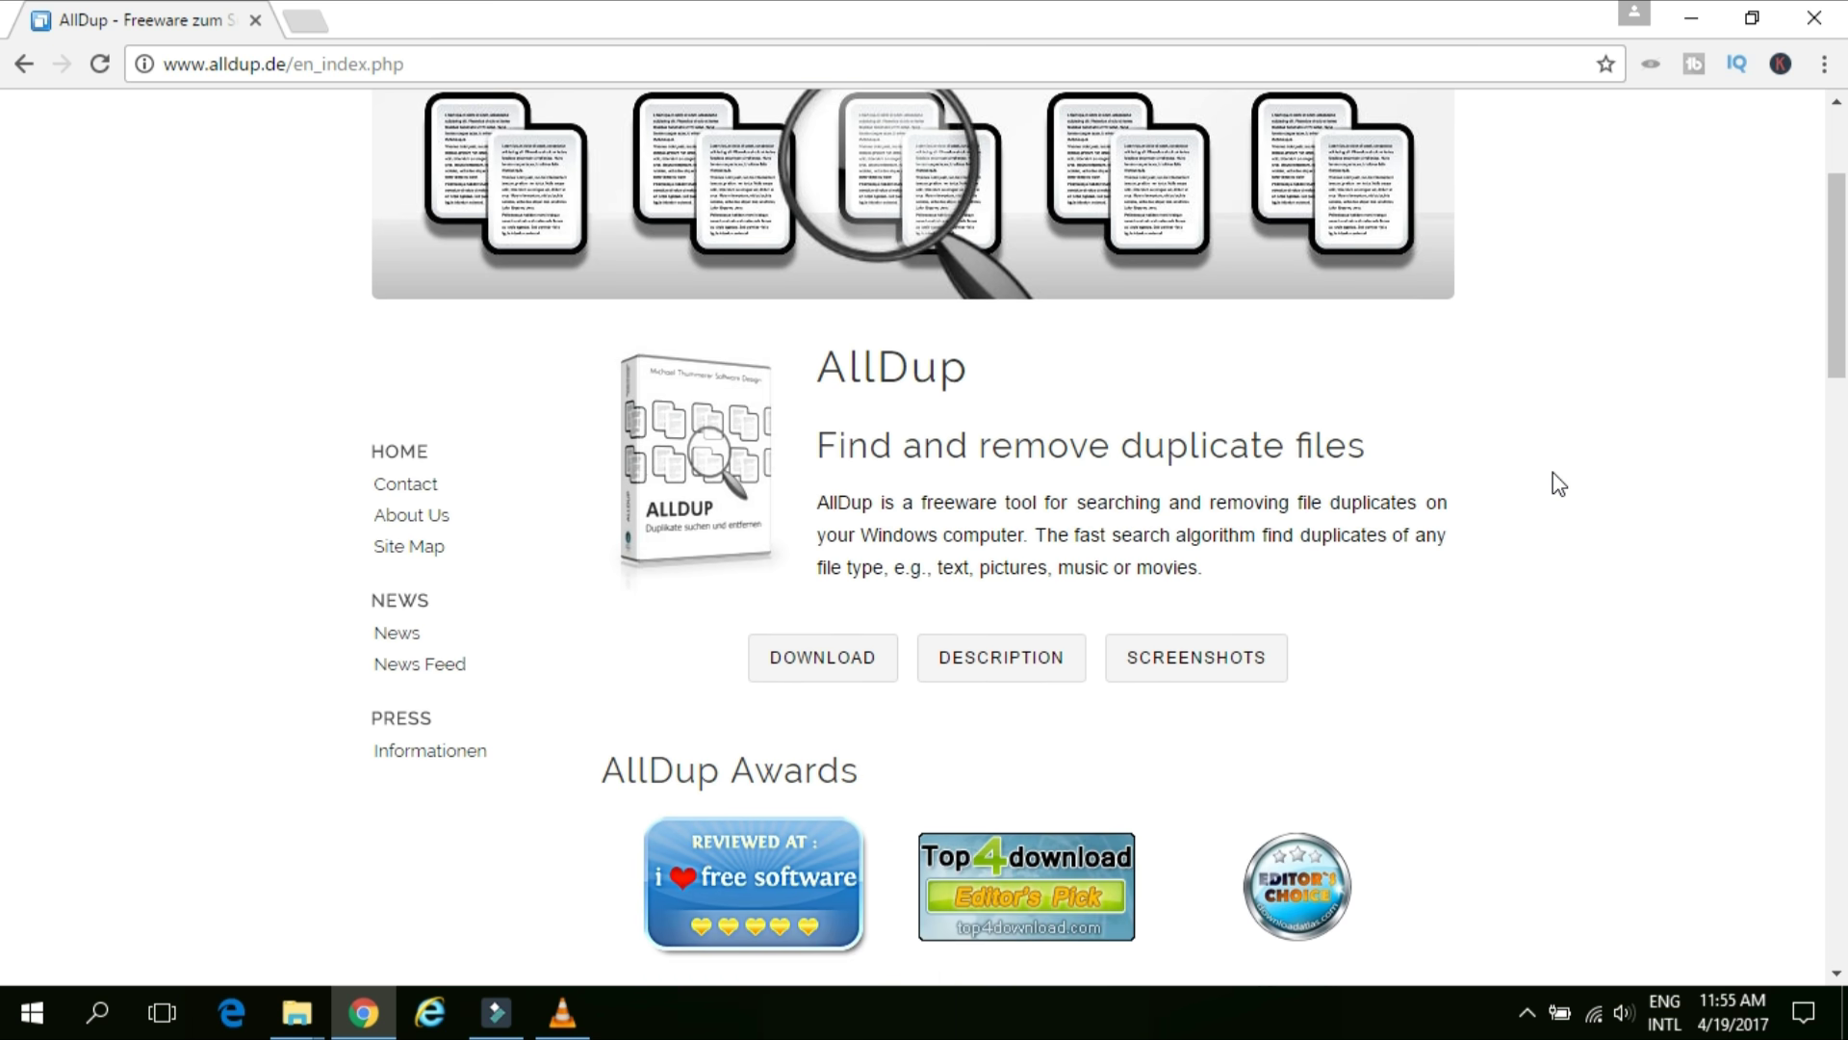
scroll(1560, 484, up, 1)
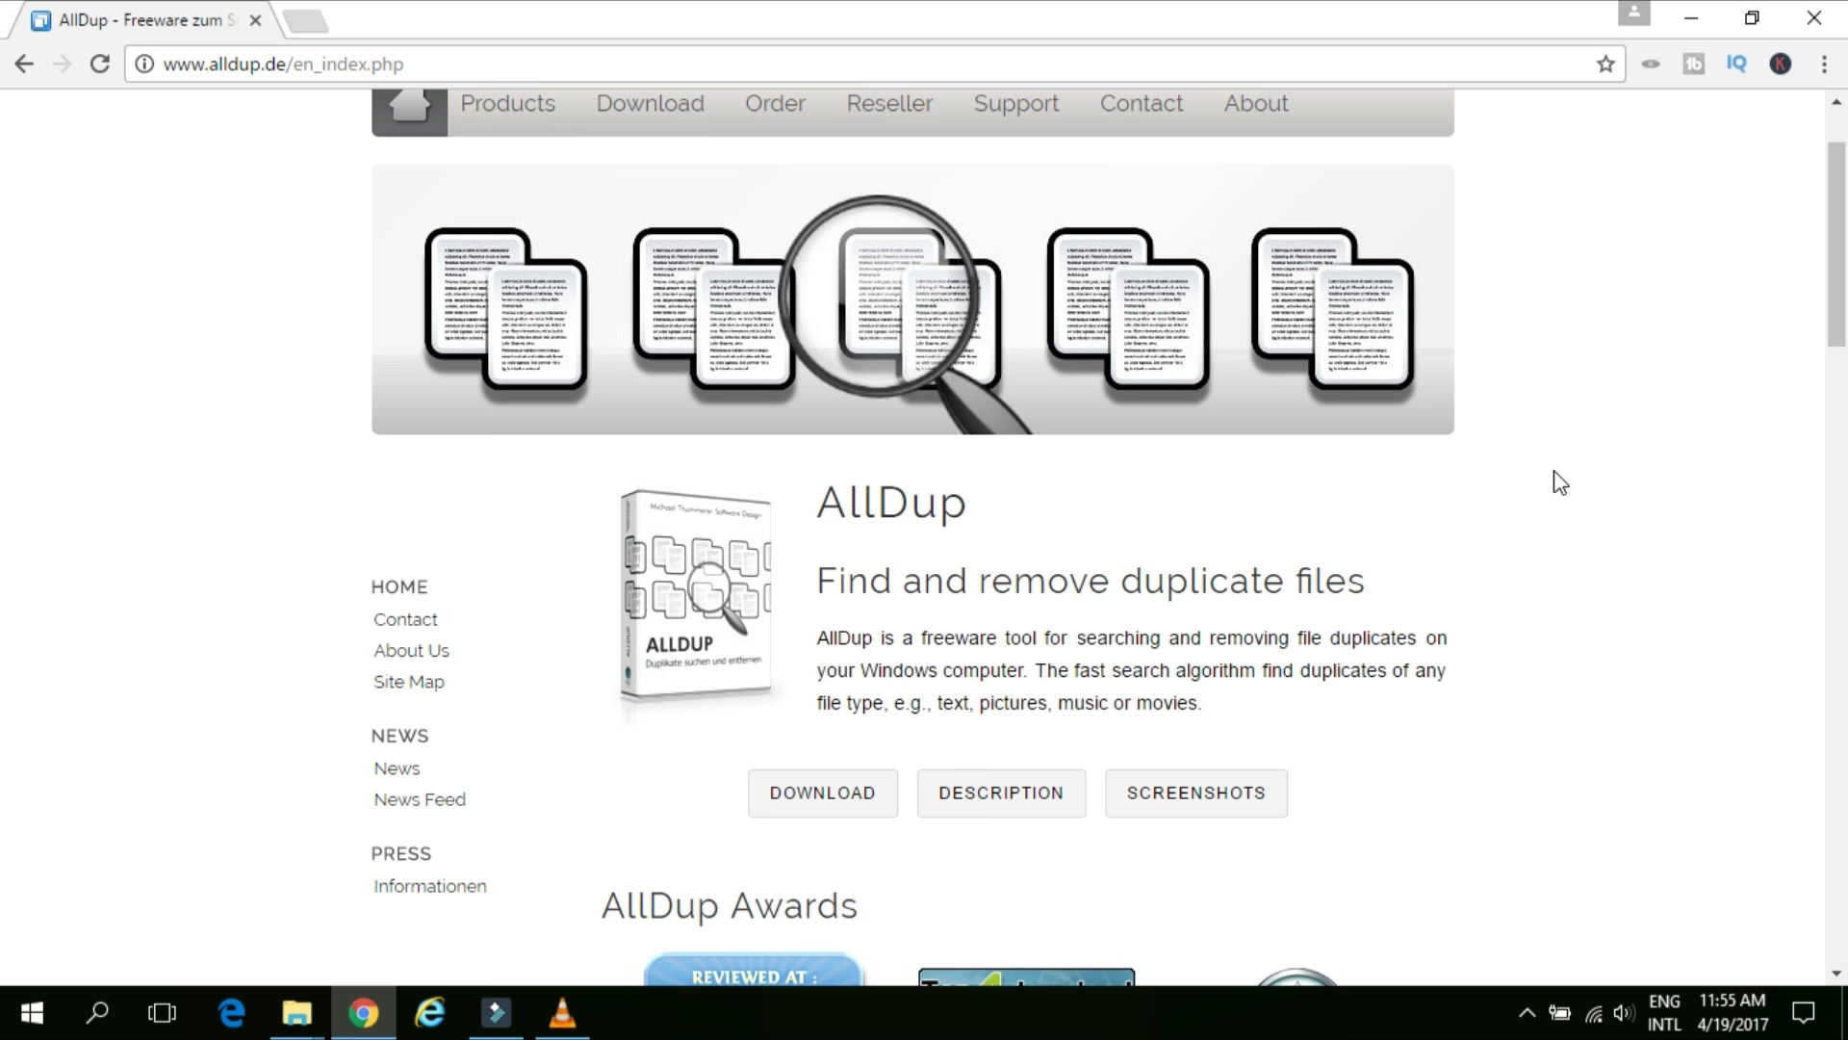
scroll(1559, 485, up, 1)
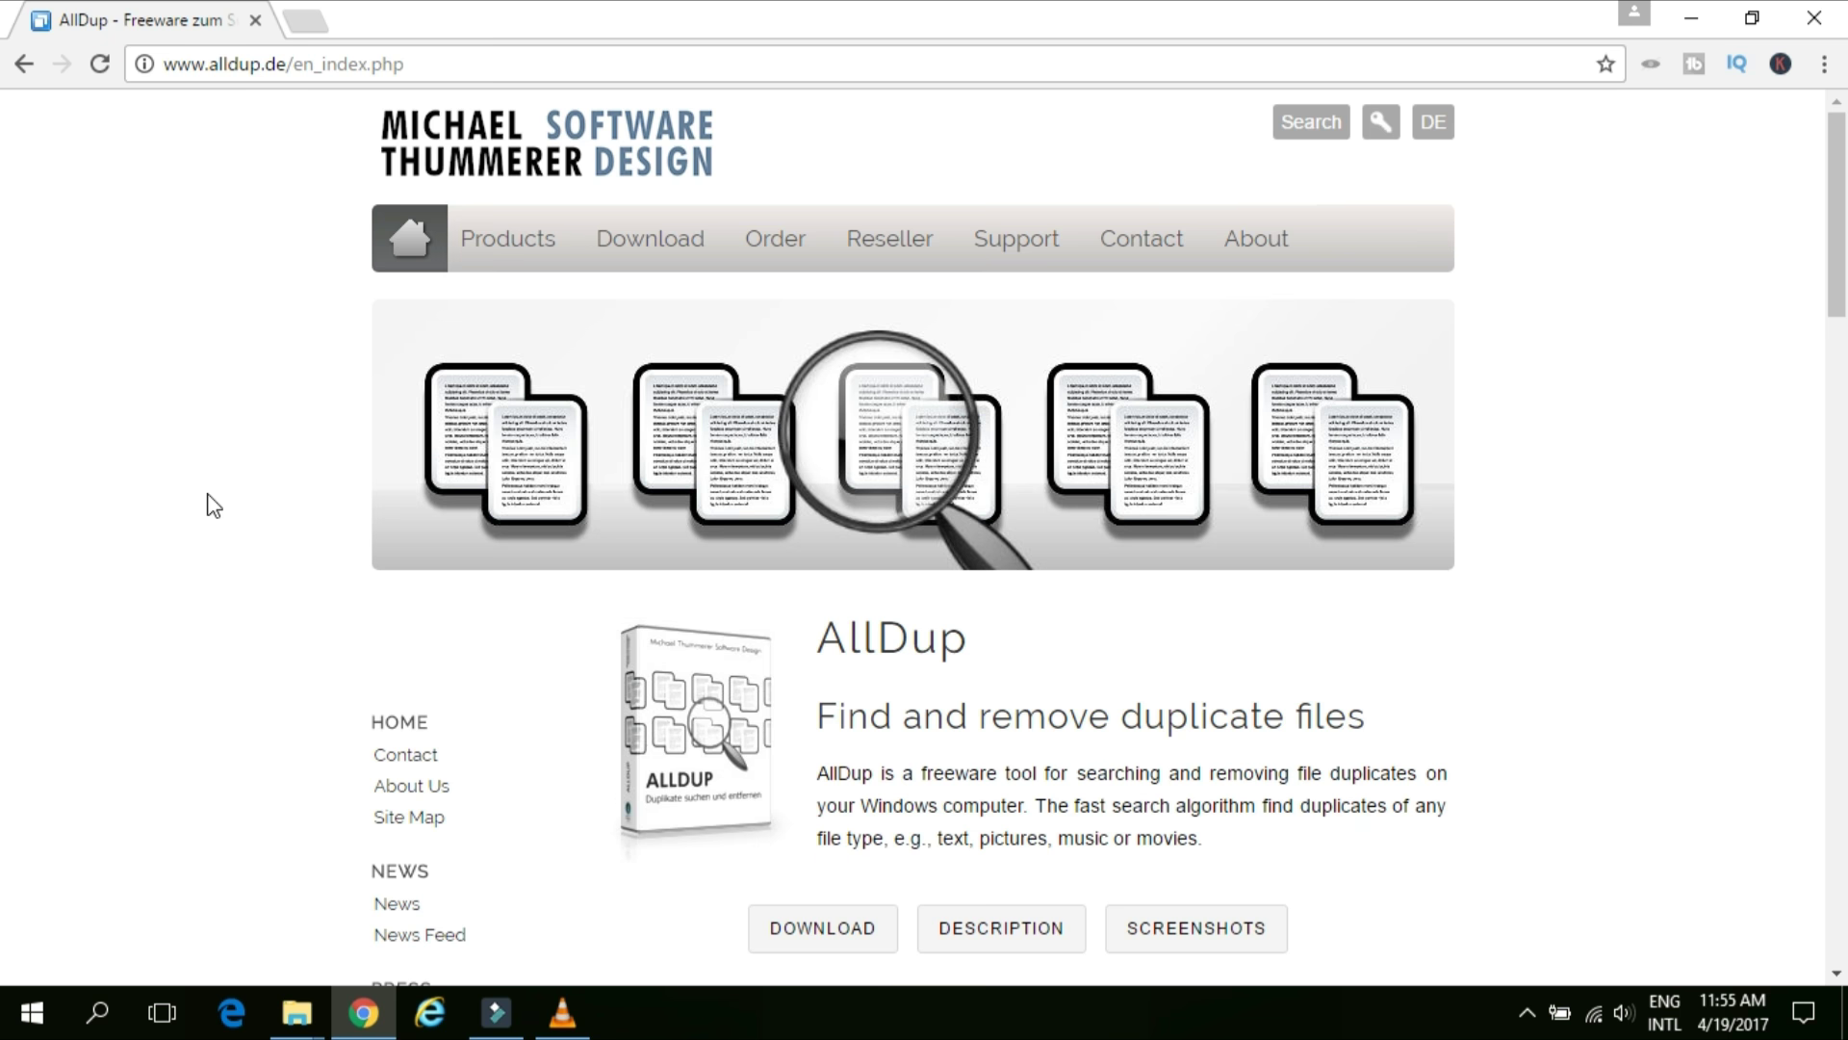
scroll(214, 505, down, 1)
scroll(213, 505, up, 1)
mouse_move(500, 258)
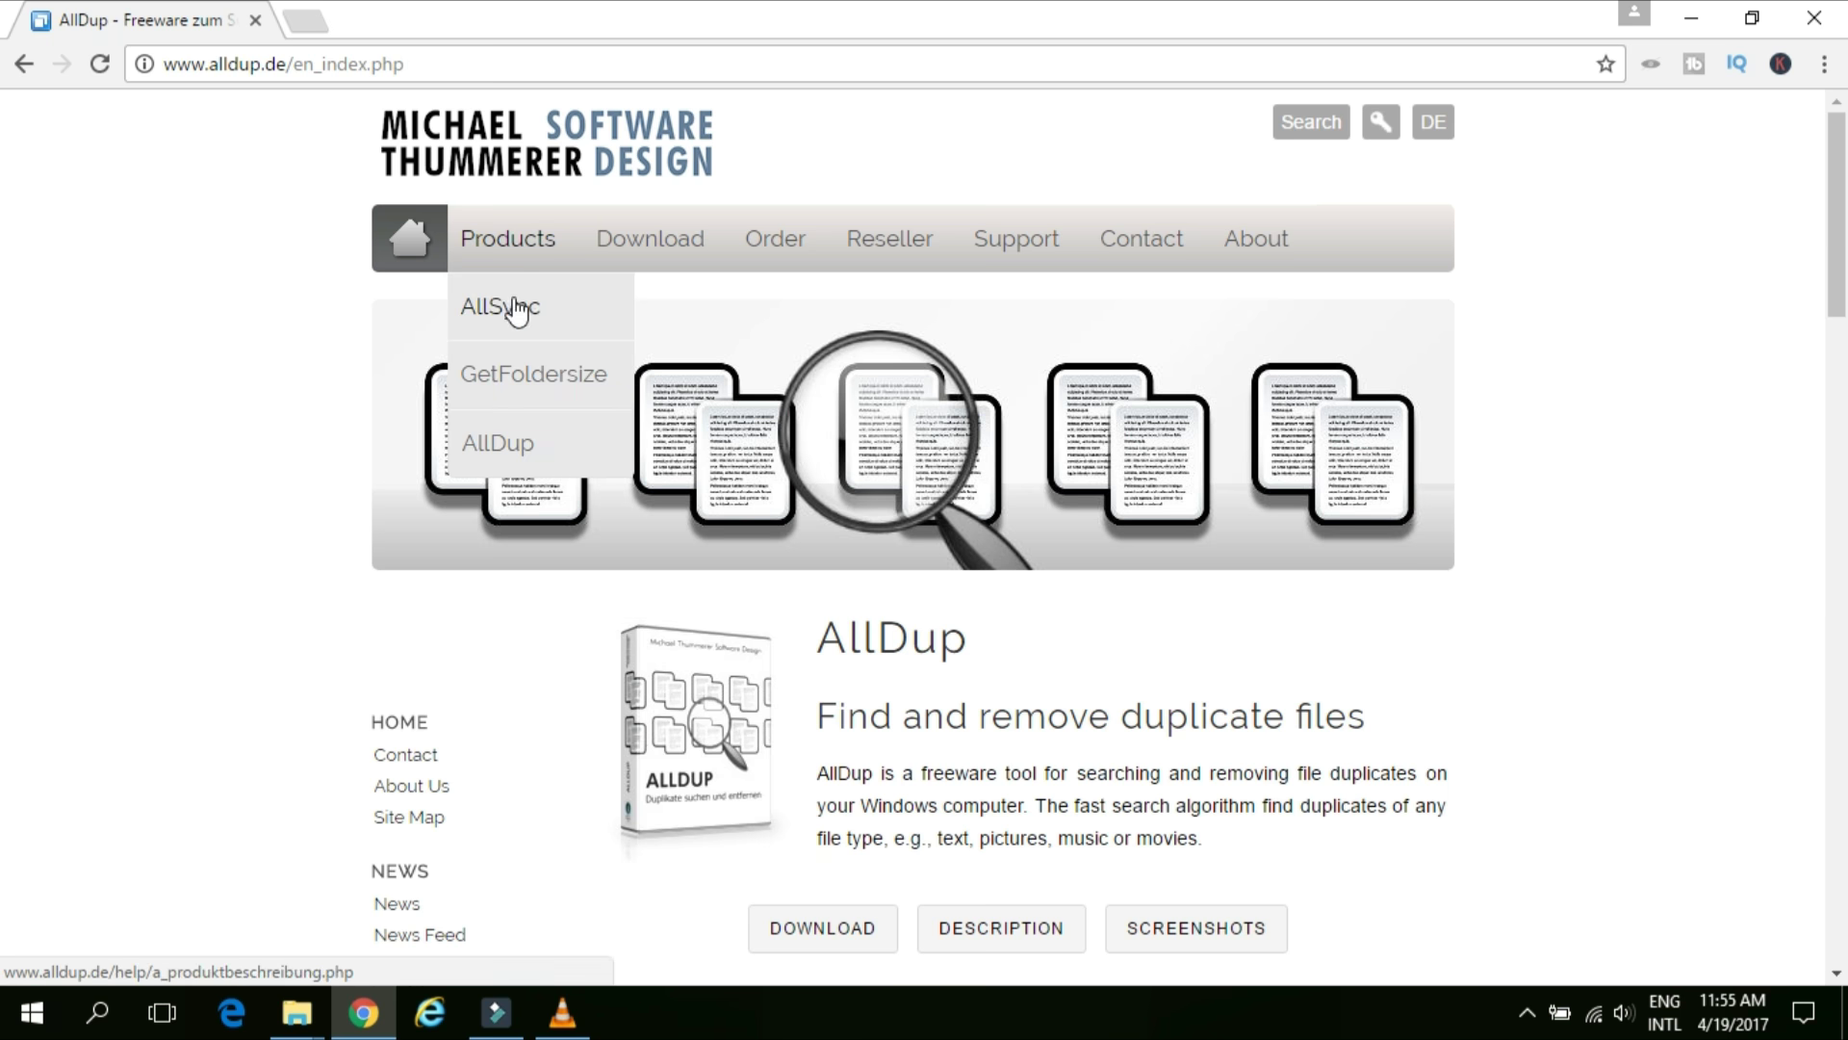
click(500, 445)
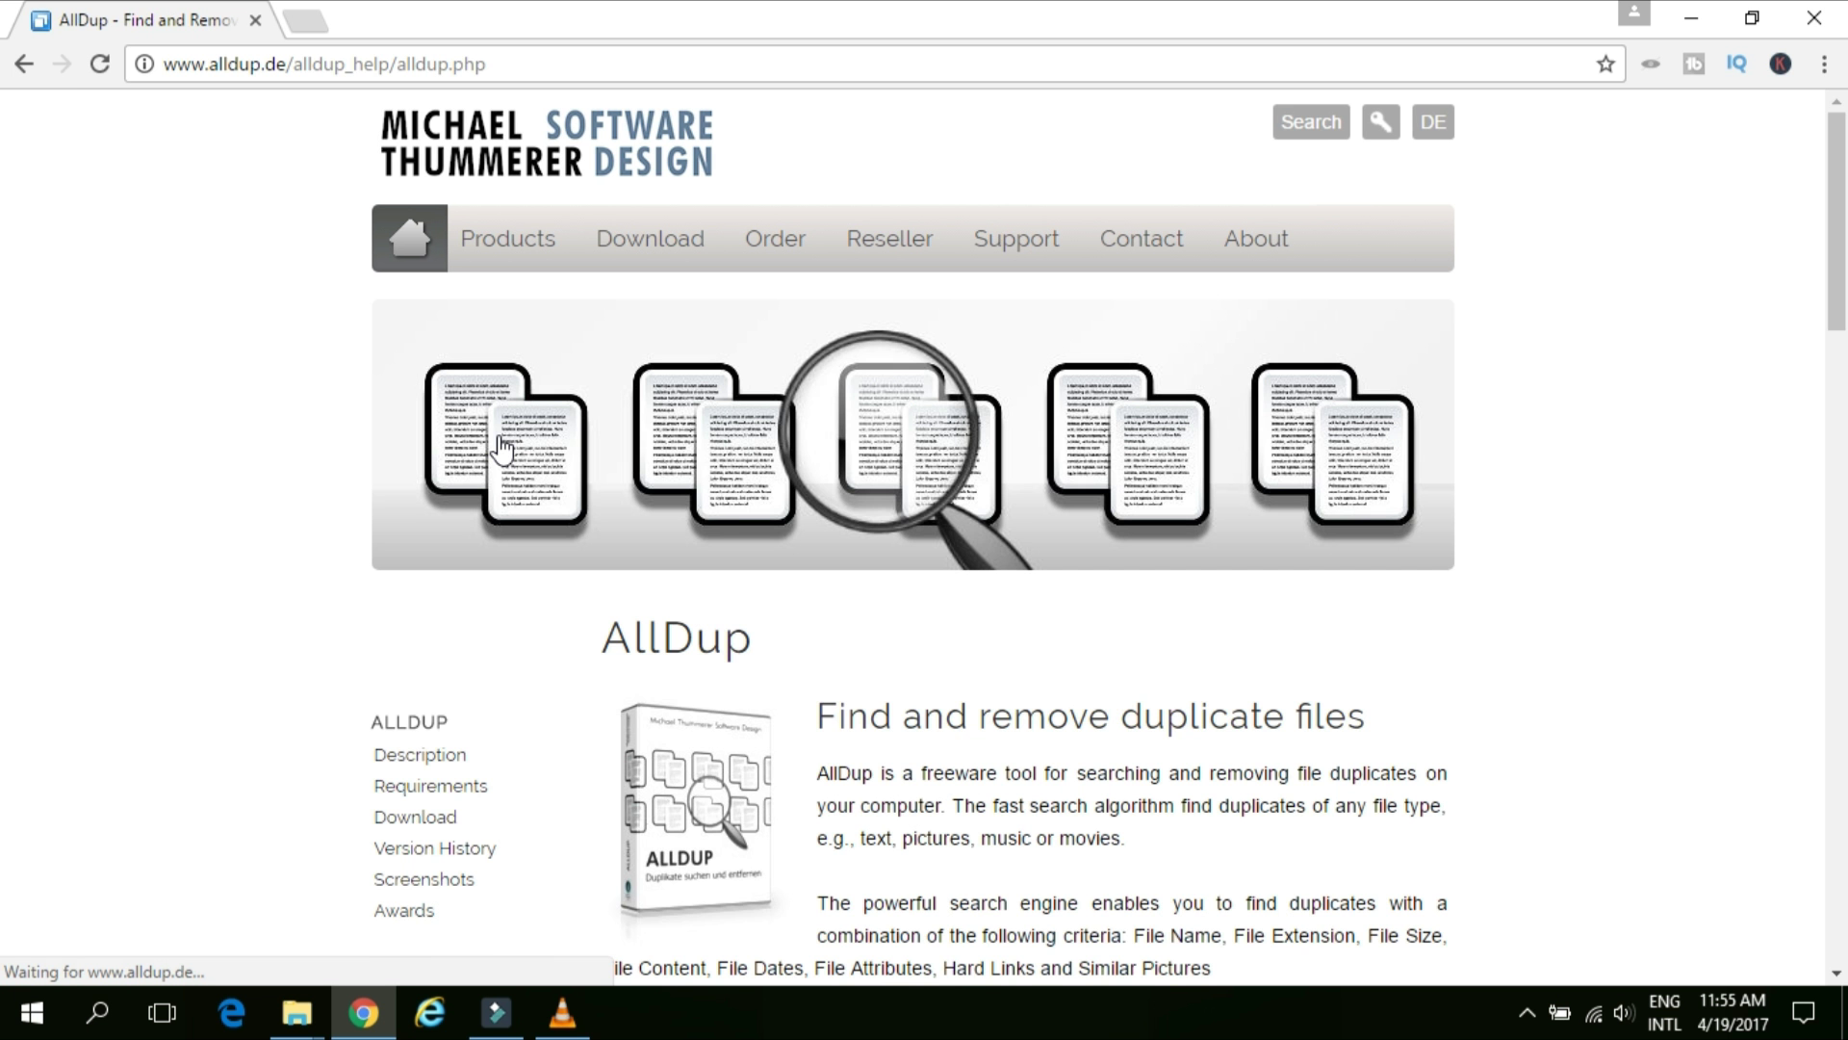
scroll(1734, 498, down, 3)
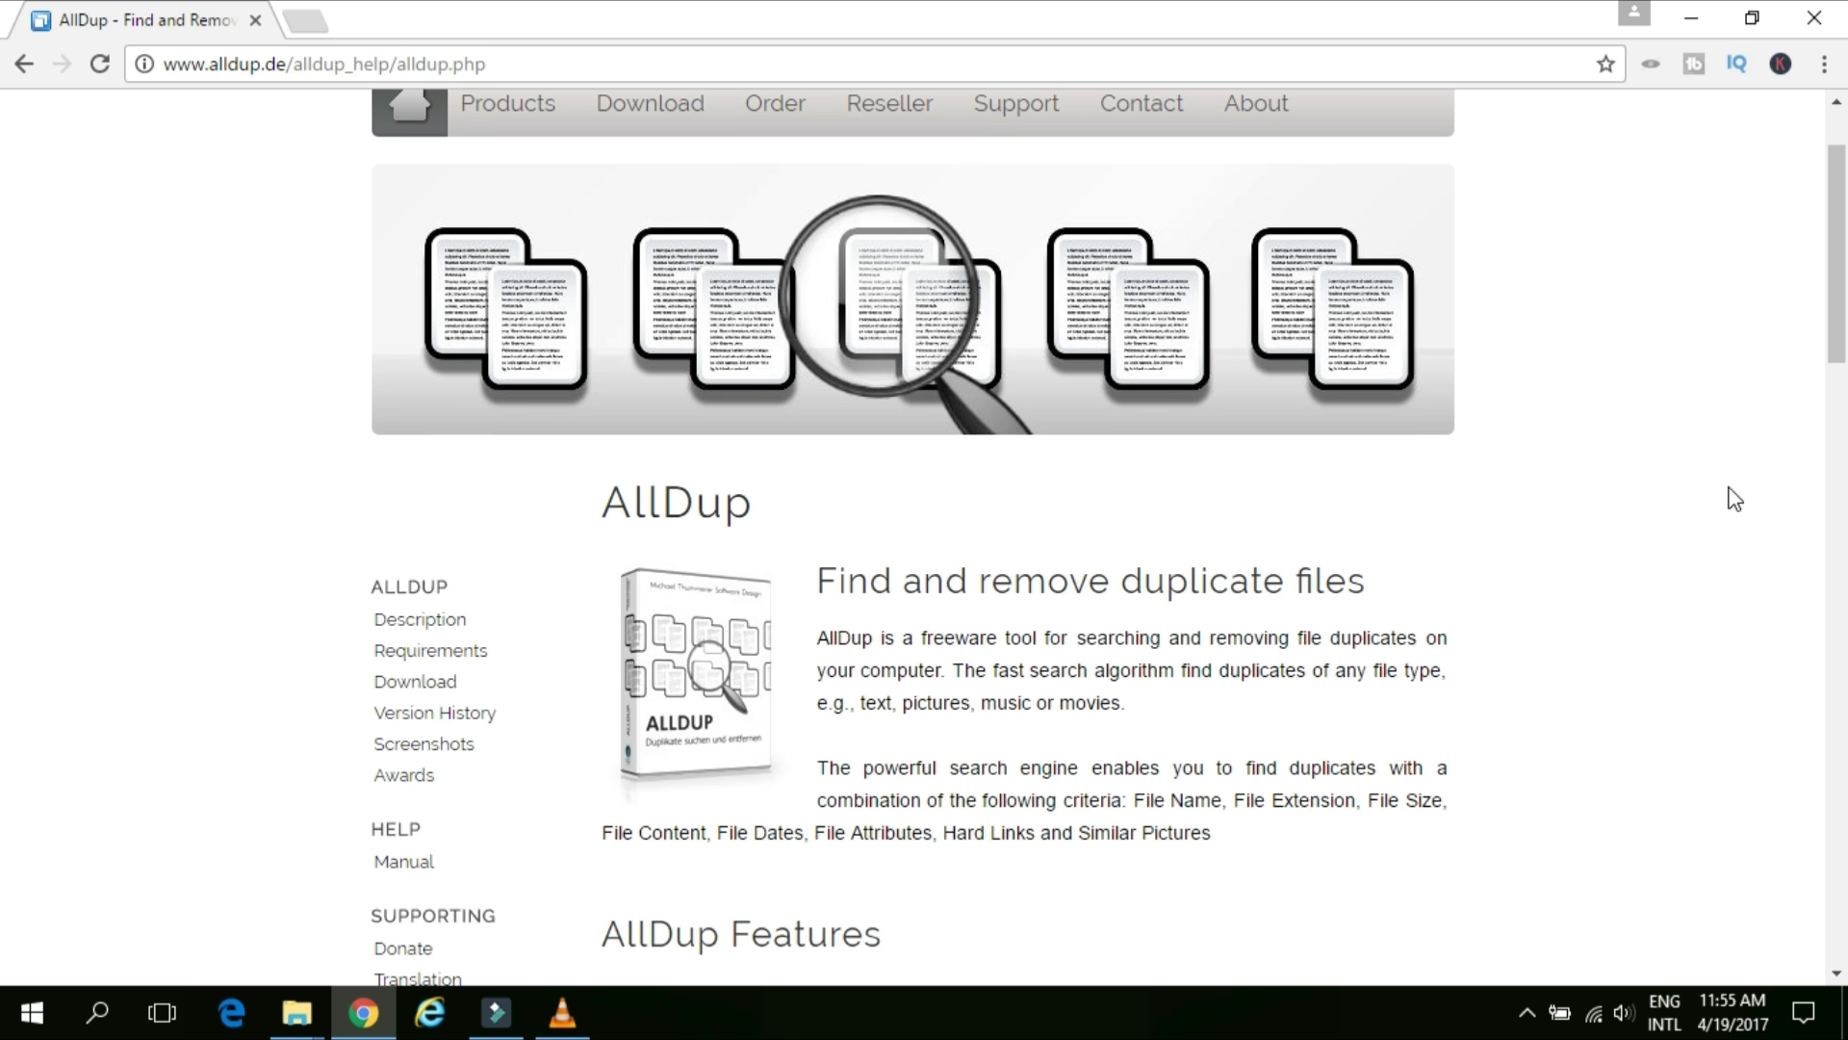
scroll(1734, 499, down, 3)
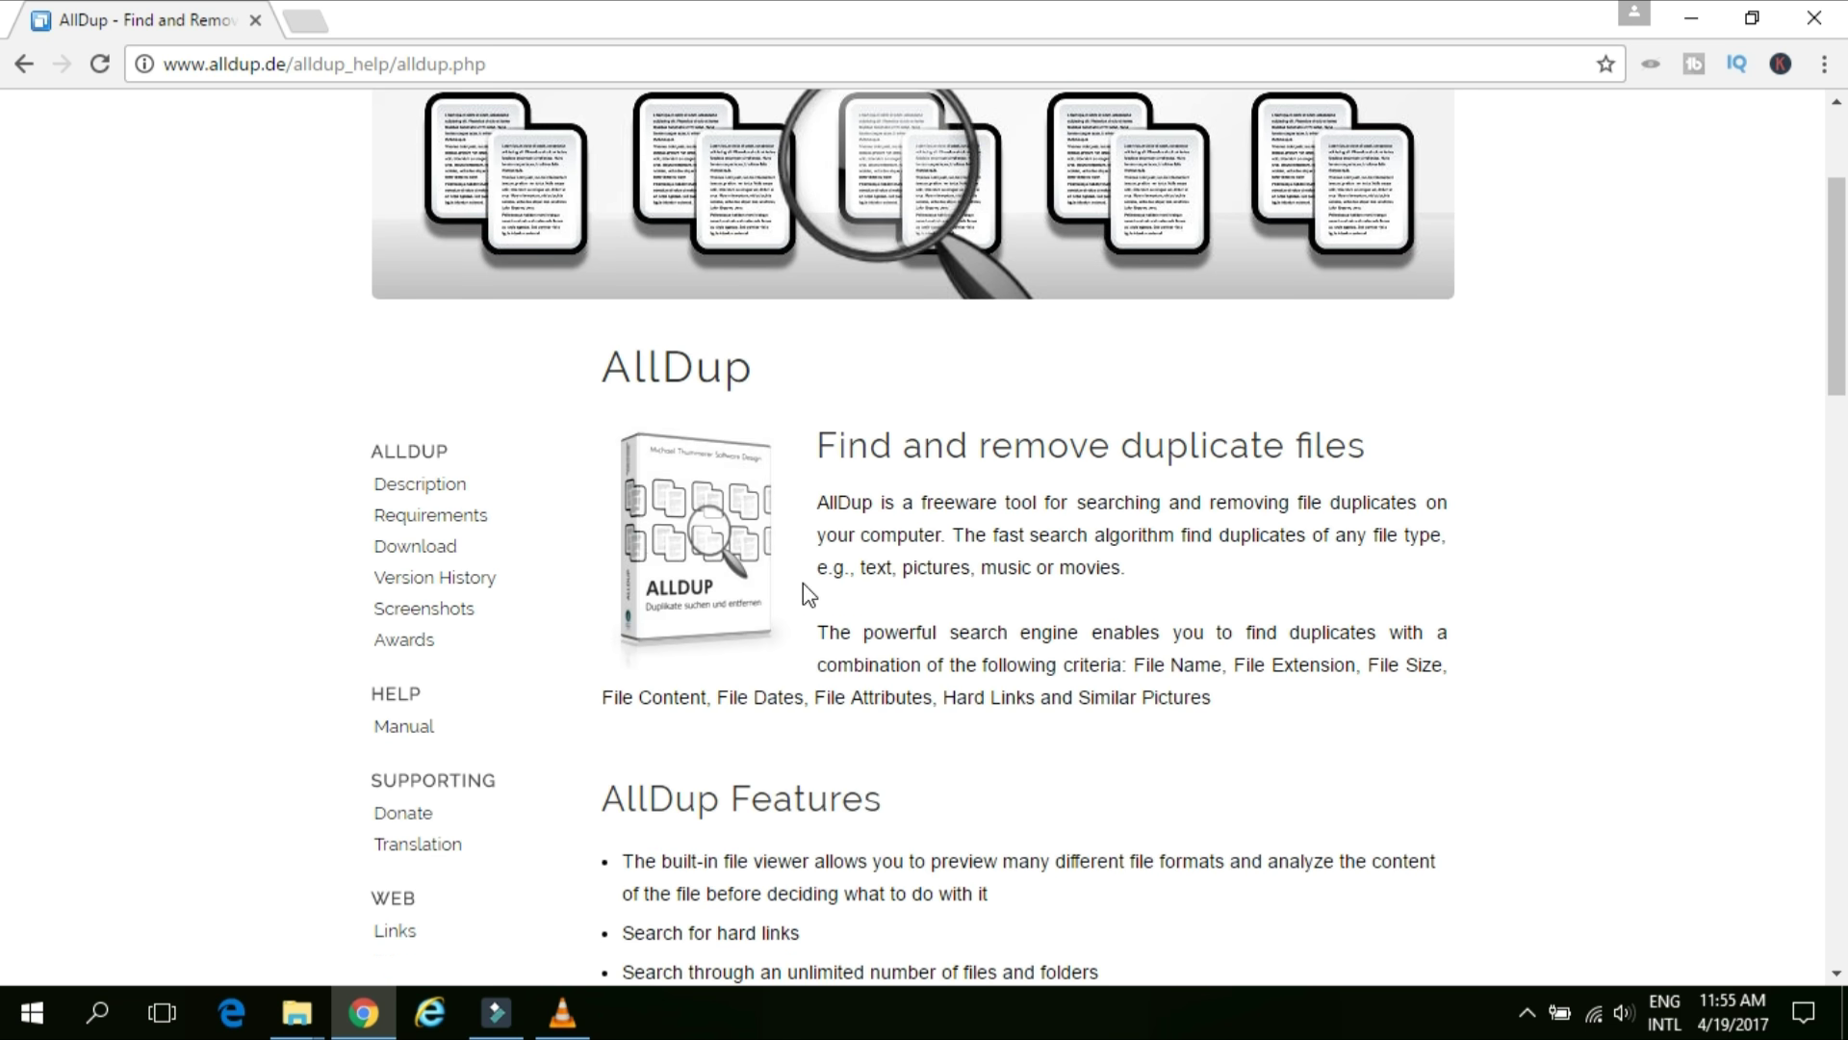
scroll(1444, 636, down, 3)
scroll(1444, 648, up, 3)
drag(847, 449, 1391, 462)
click(1423, 460)
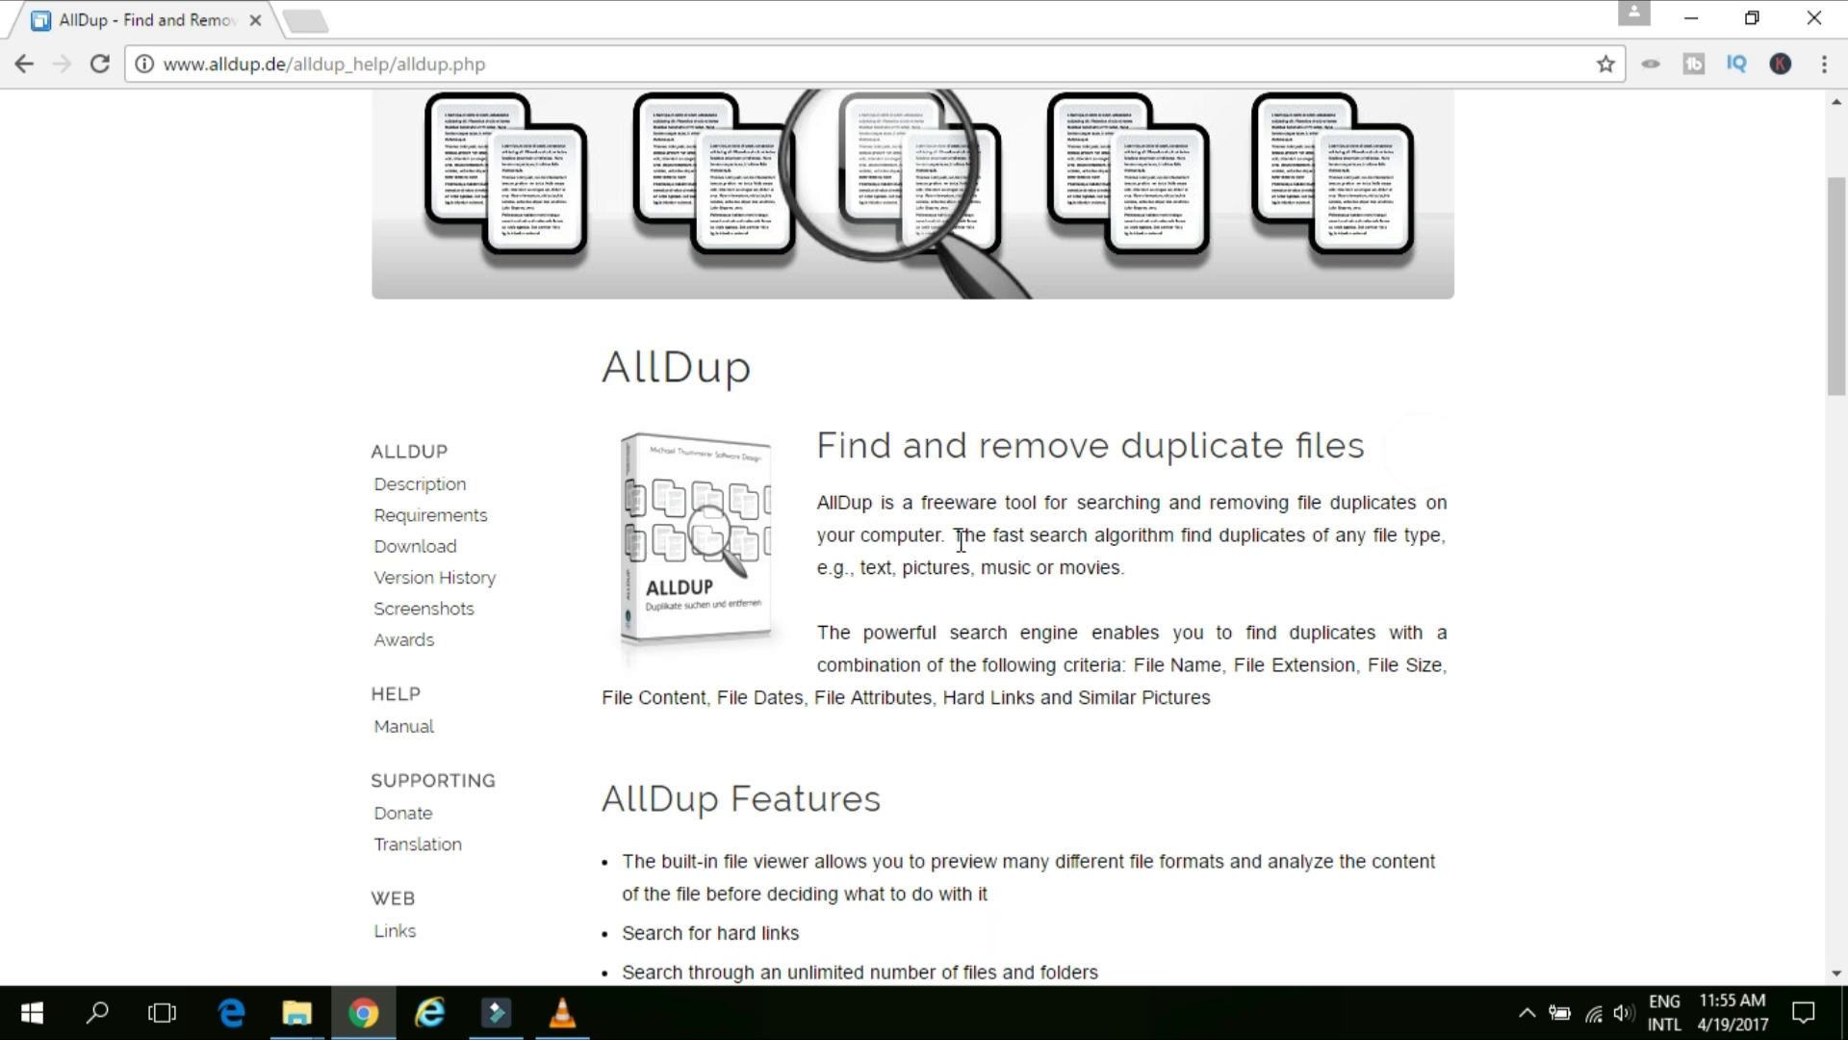
double_click(929, 497)
double_click(1011, 500)
double_click(1375, 499)
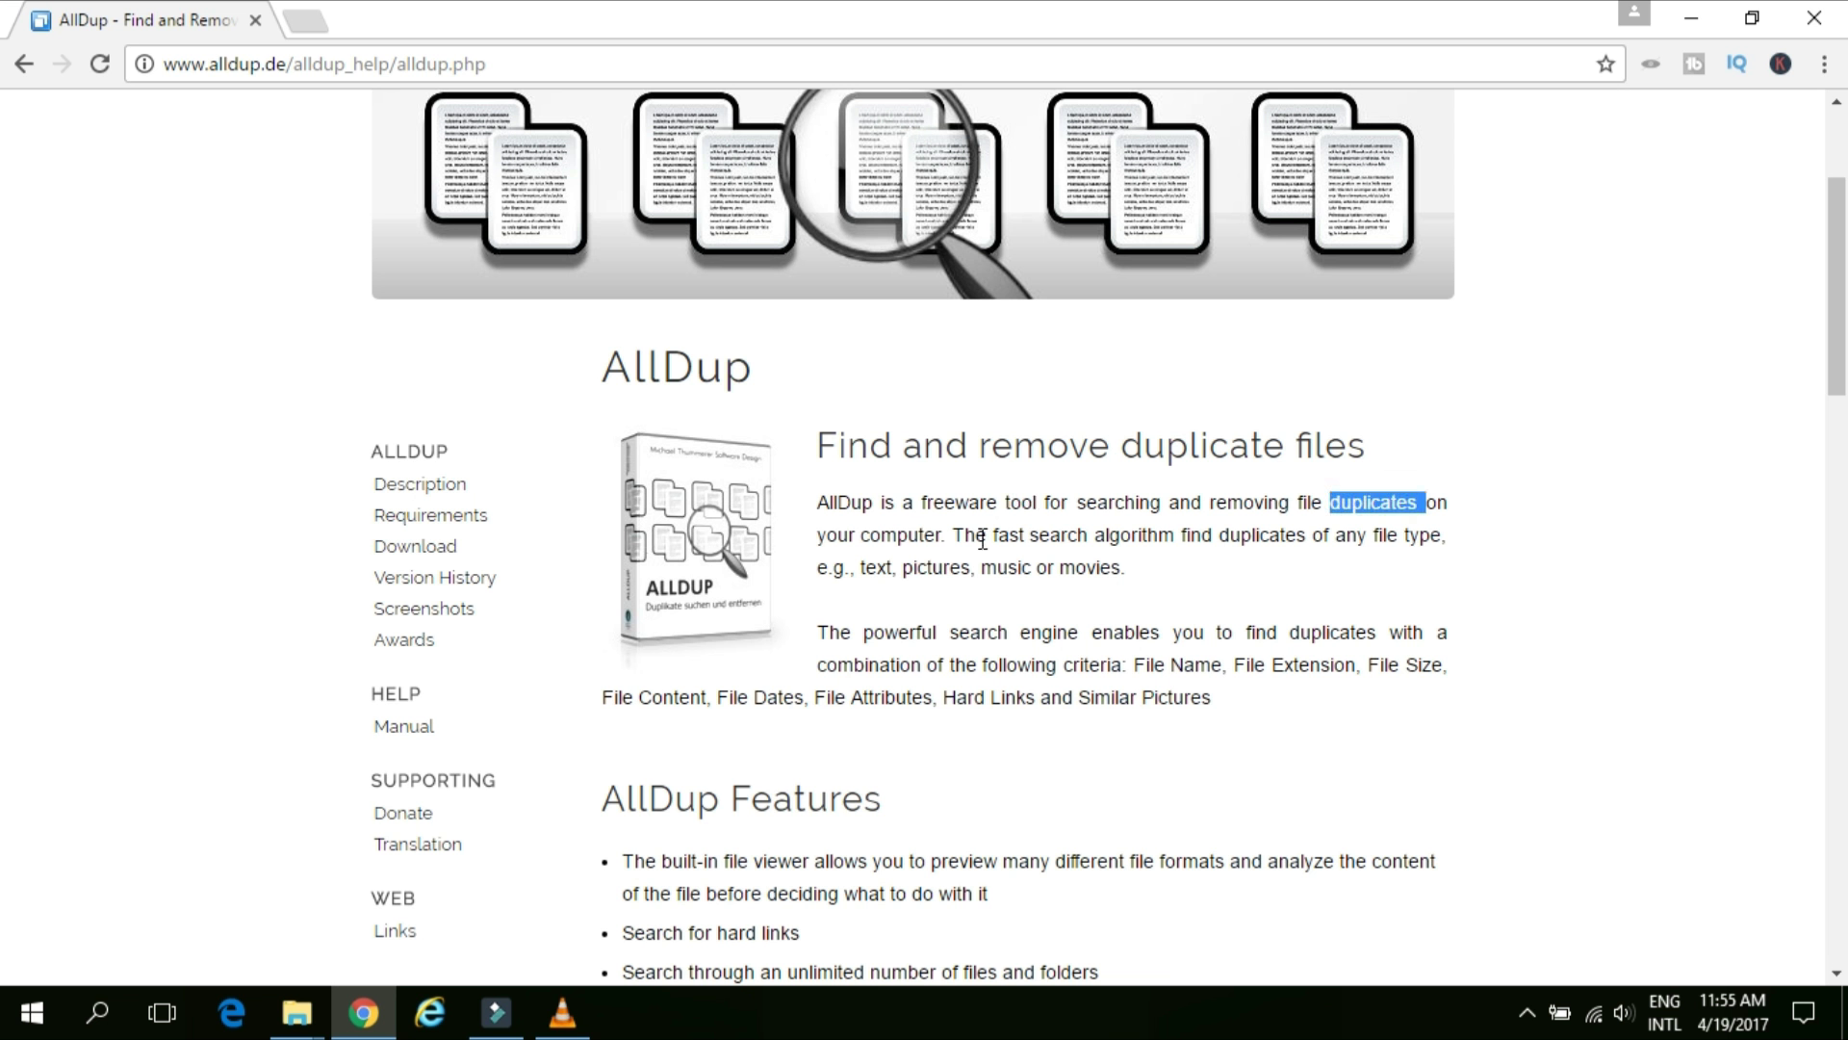
drag(954, 532, 1307, 537)
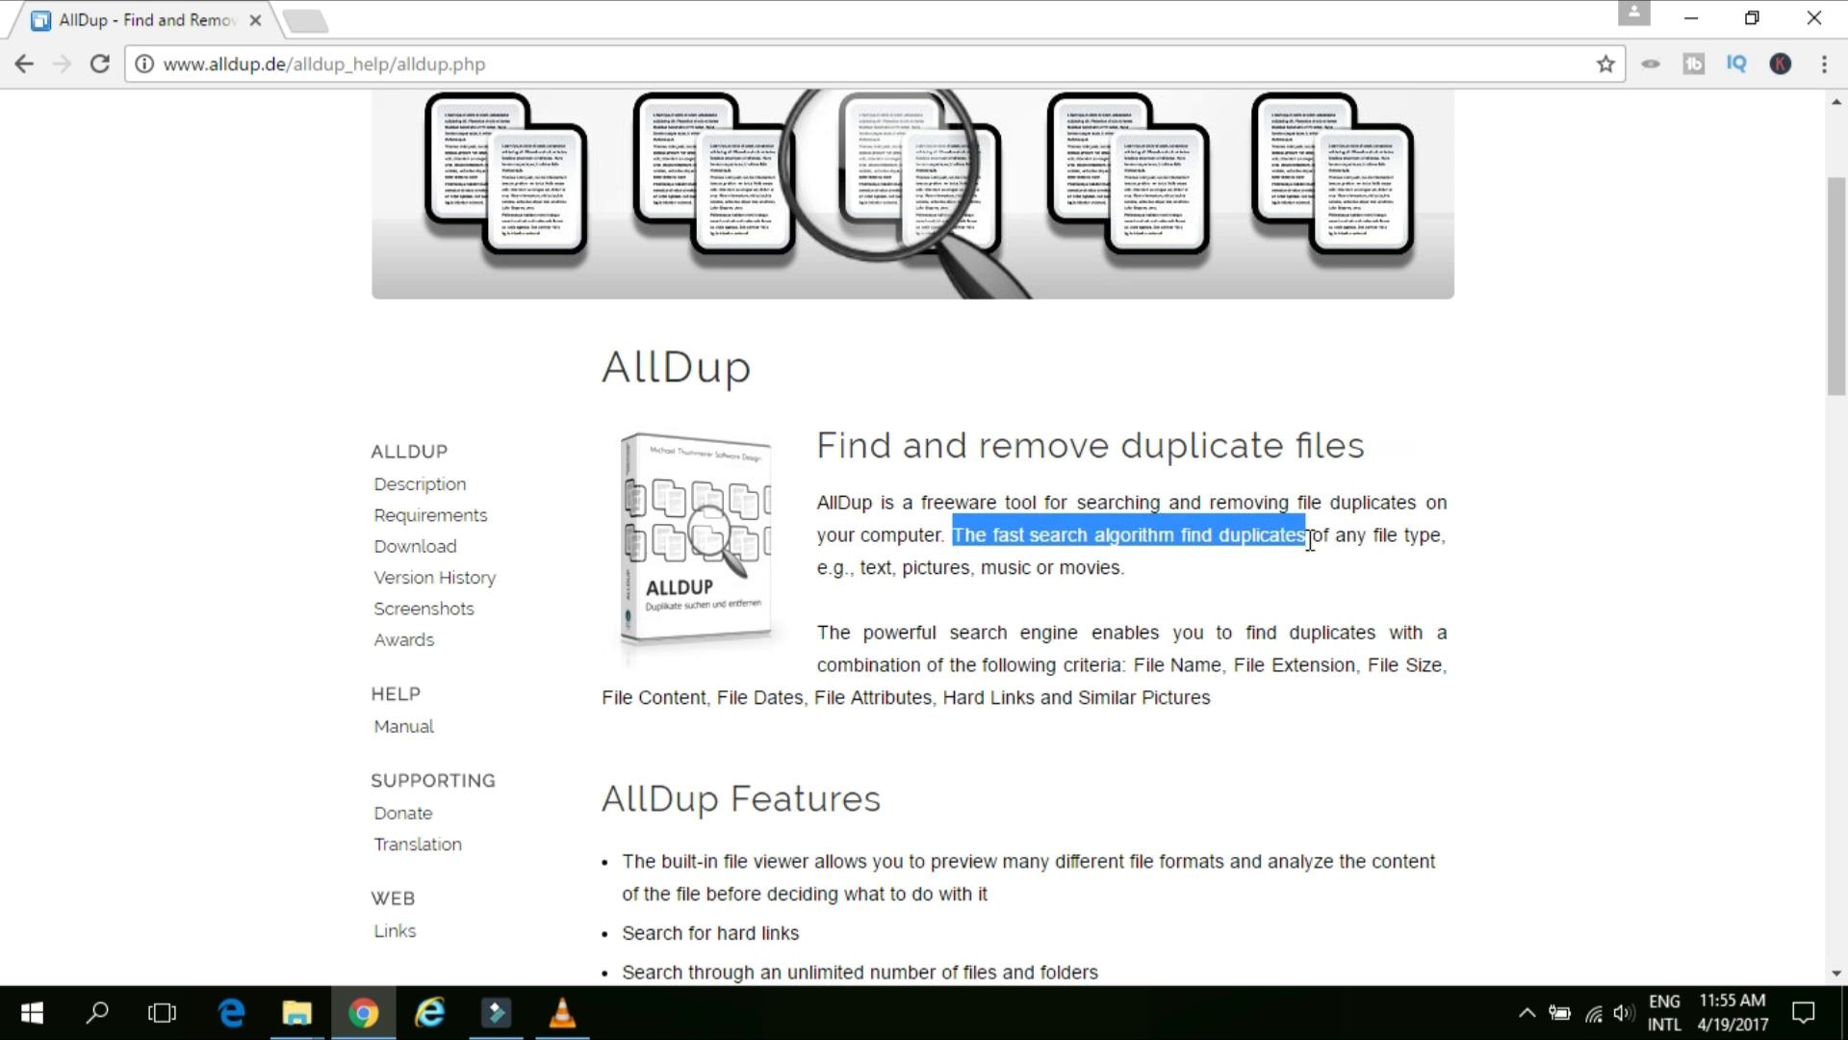
click(1357, 584)
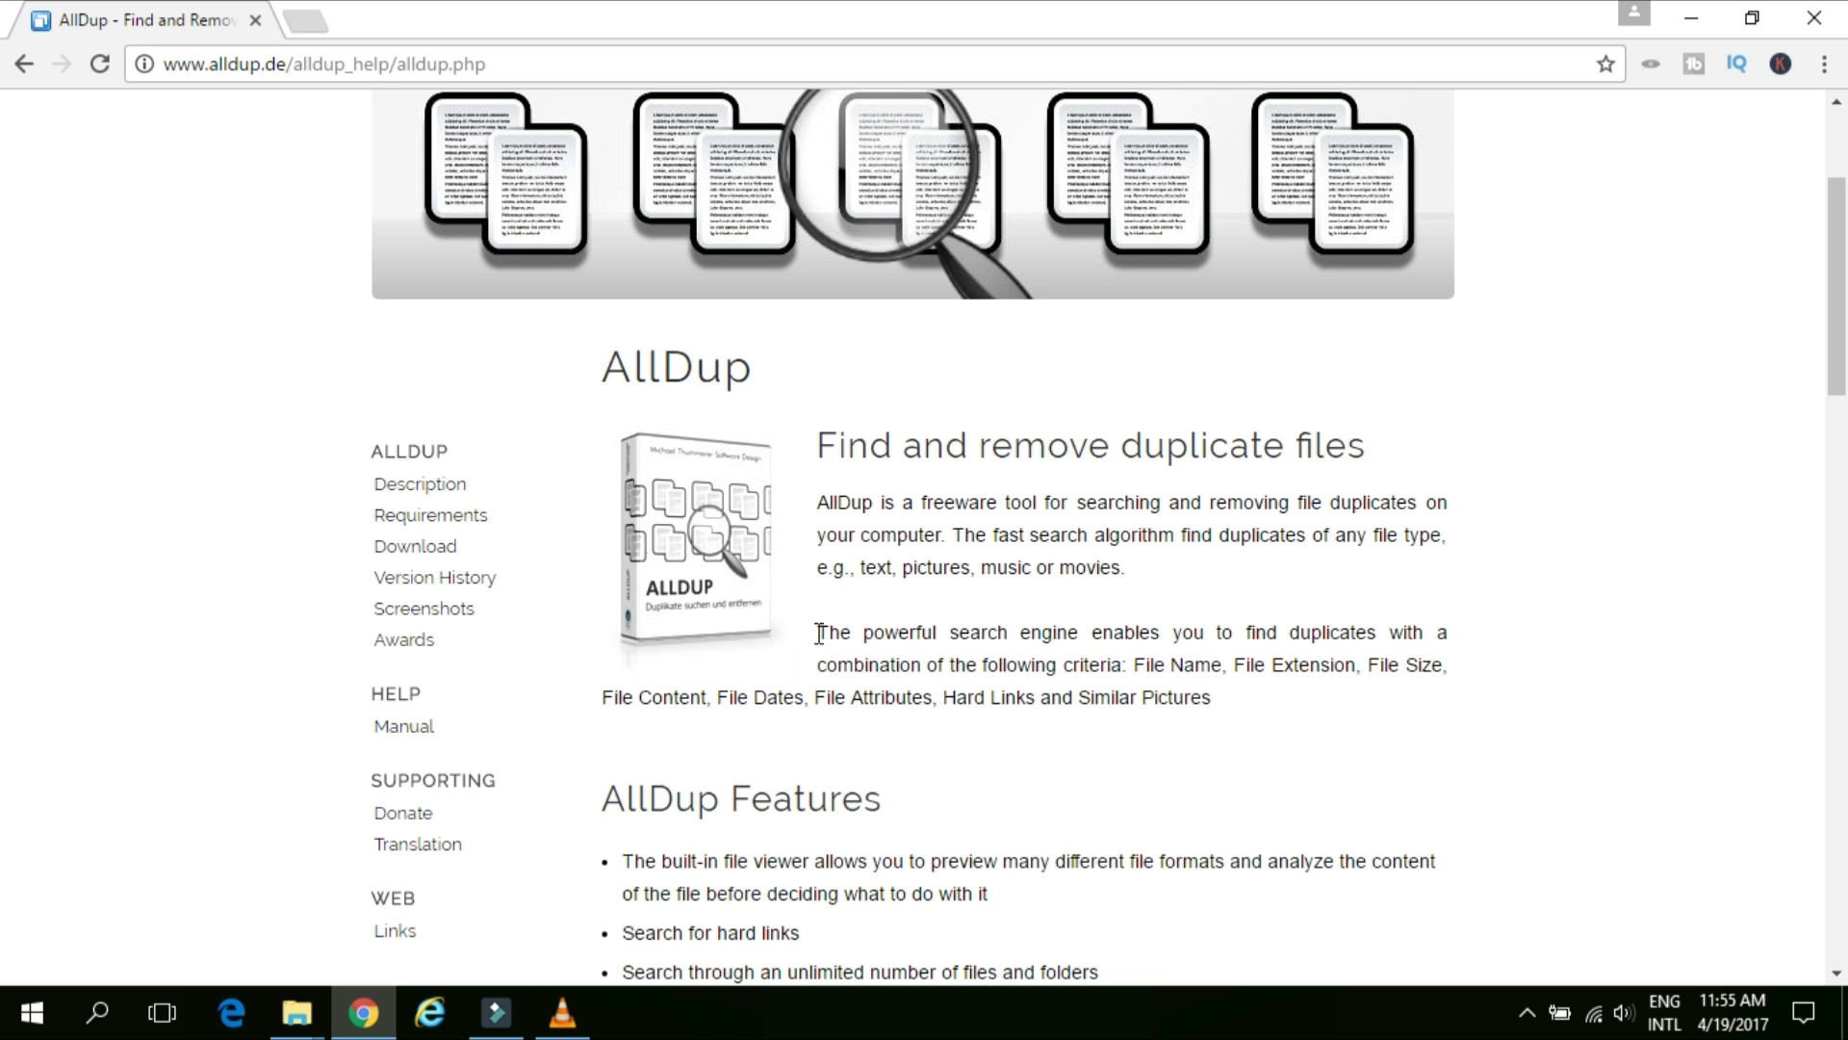
drag(819, 633, 1391, 631)
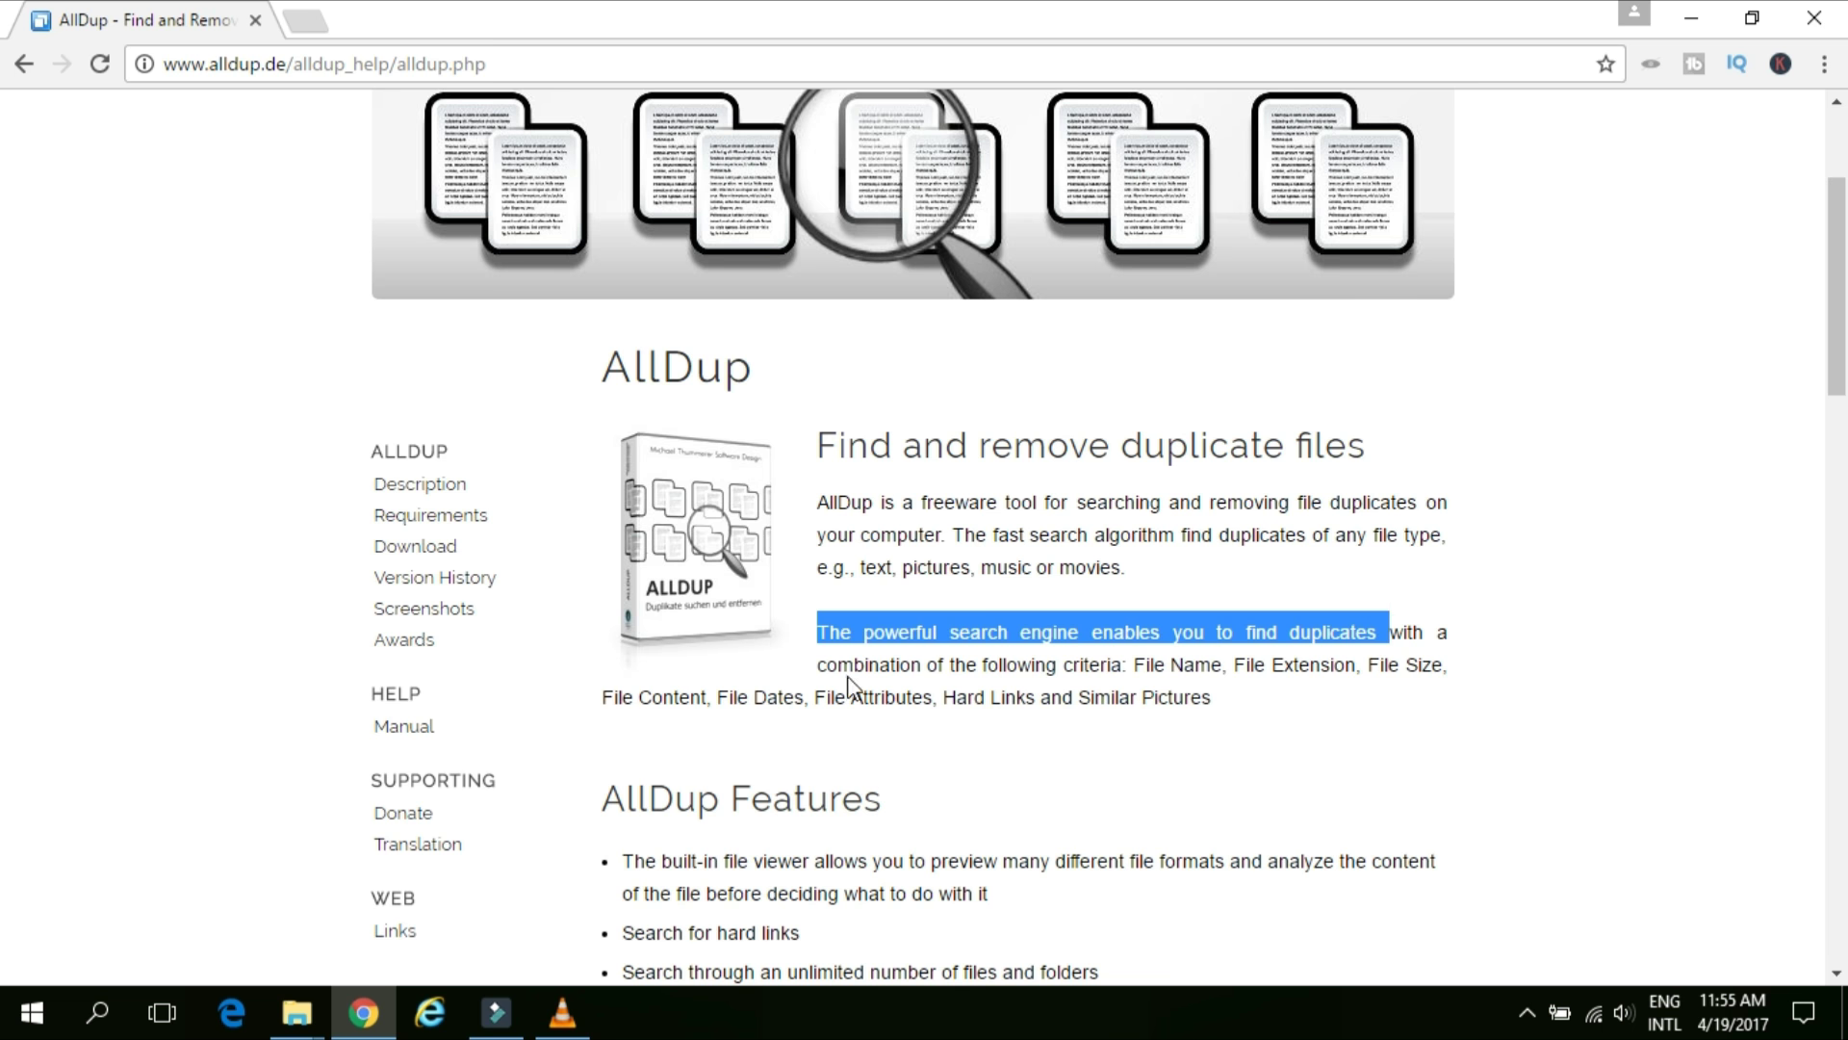
drag(814, 664, 1119, 665)
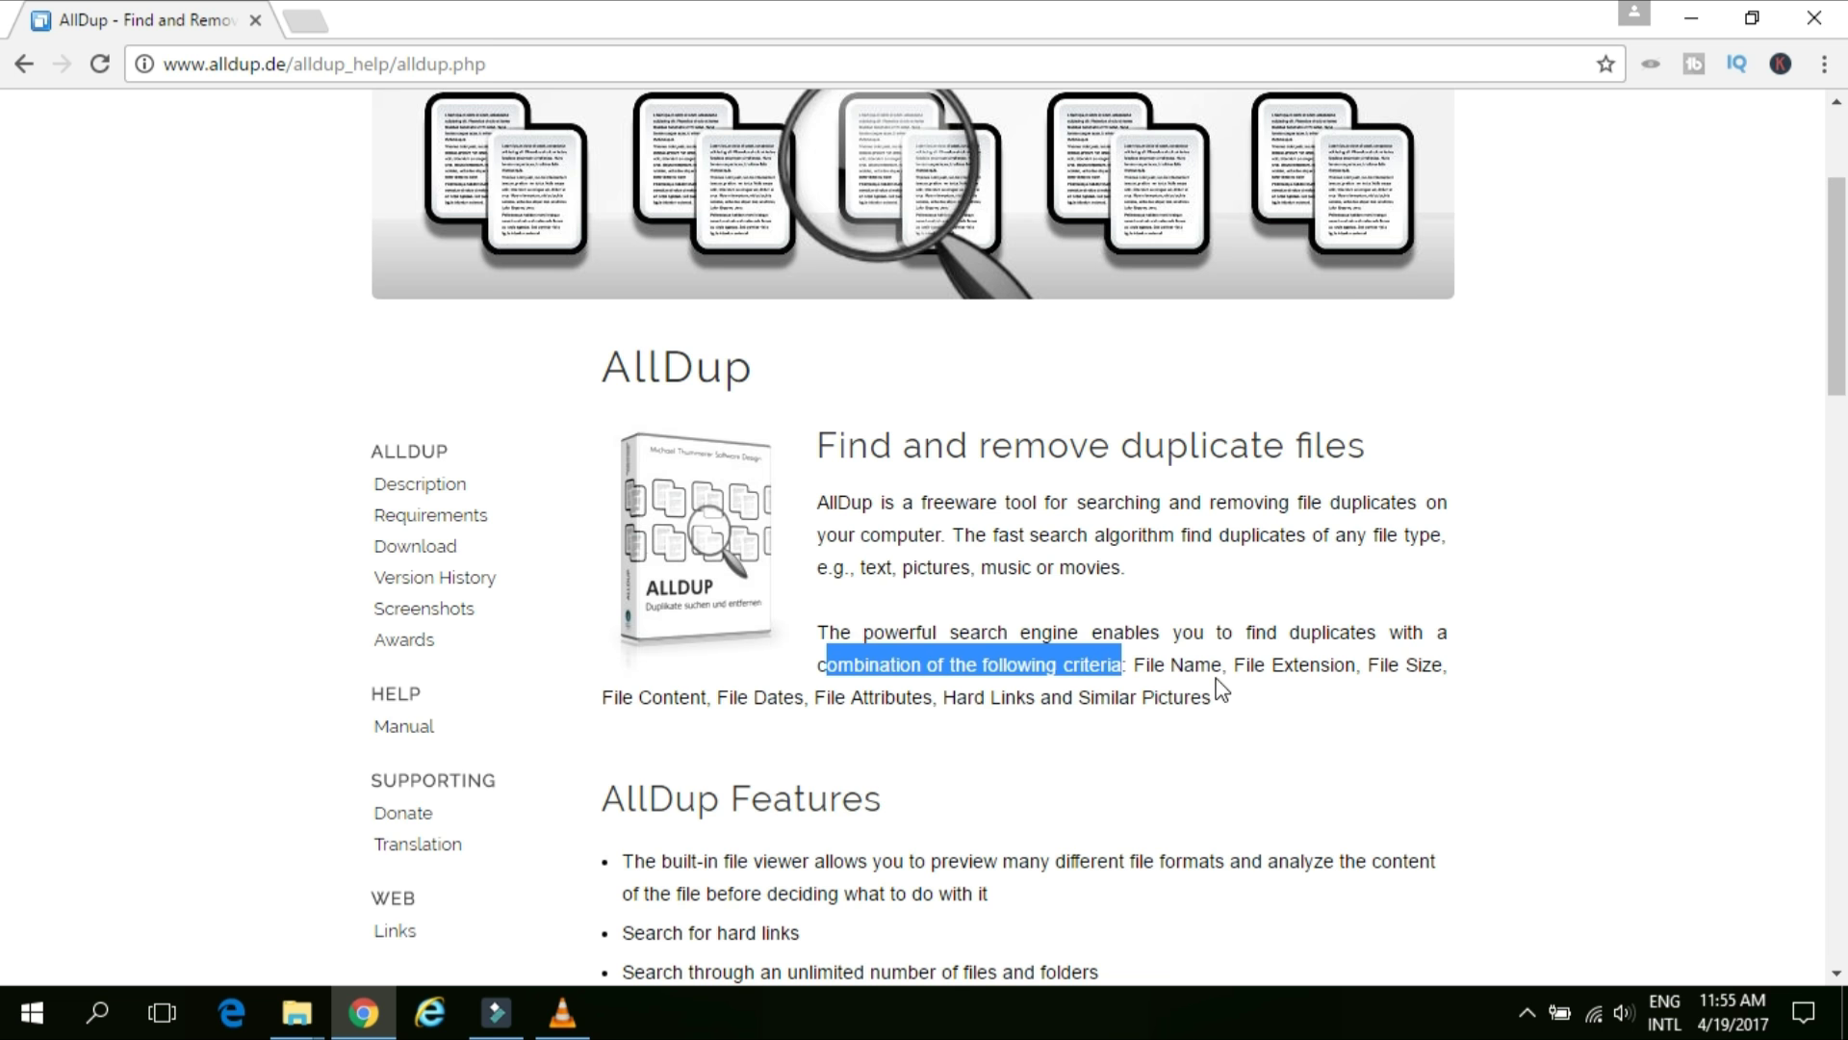
click(1193, 658)
double_click(1422, 665)
double_click(680, 697)
click(884, 734)
scroll(1469, 814, down, 1)
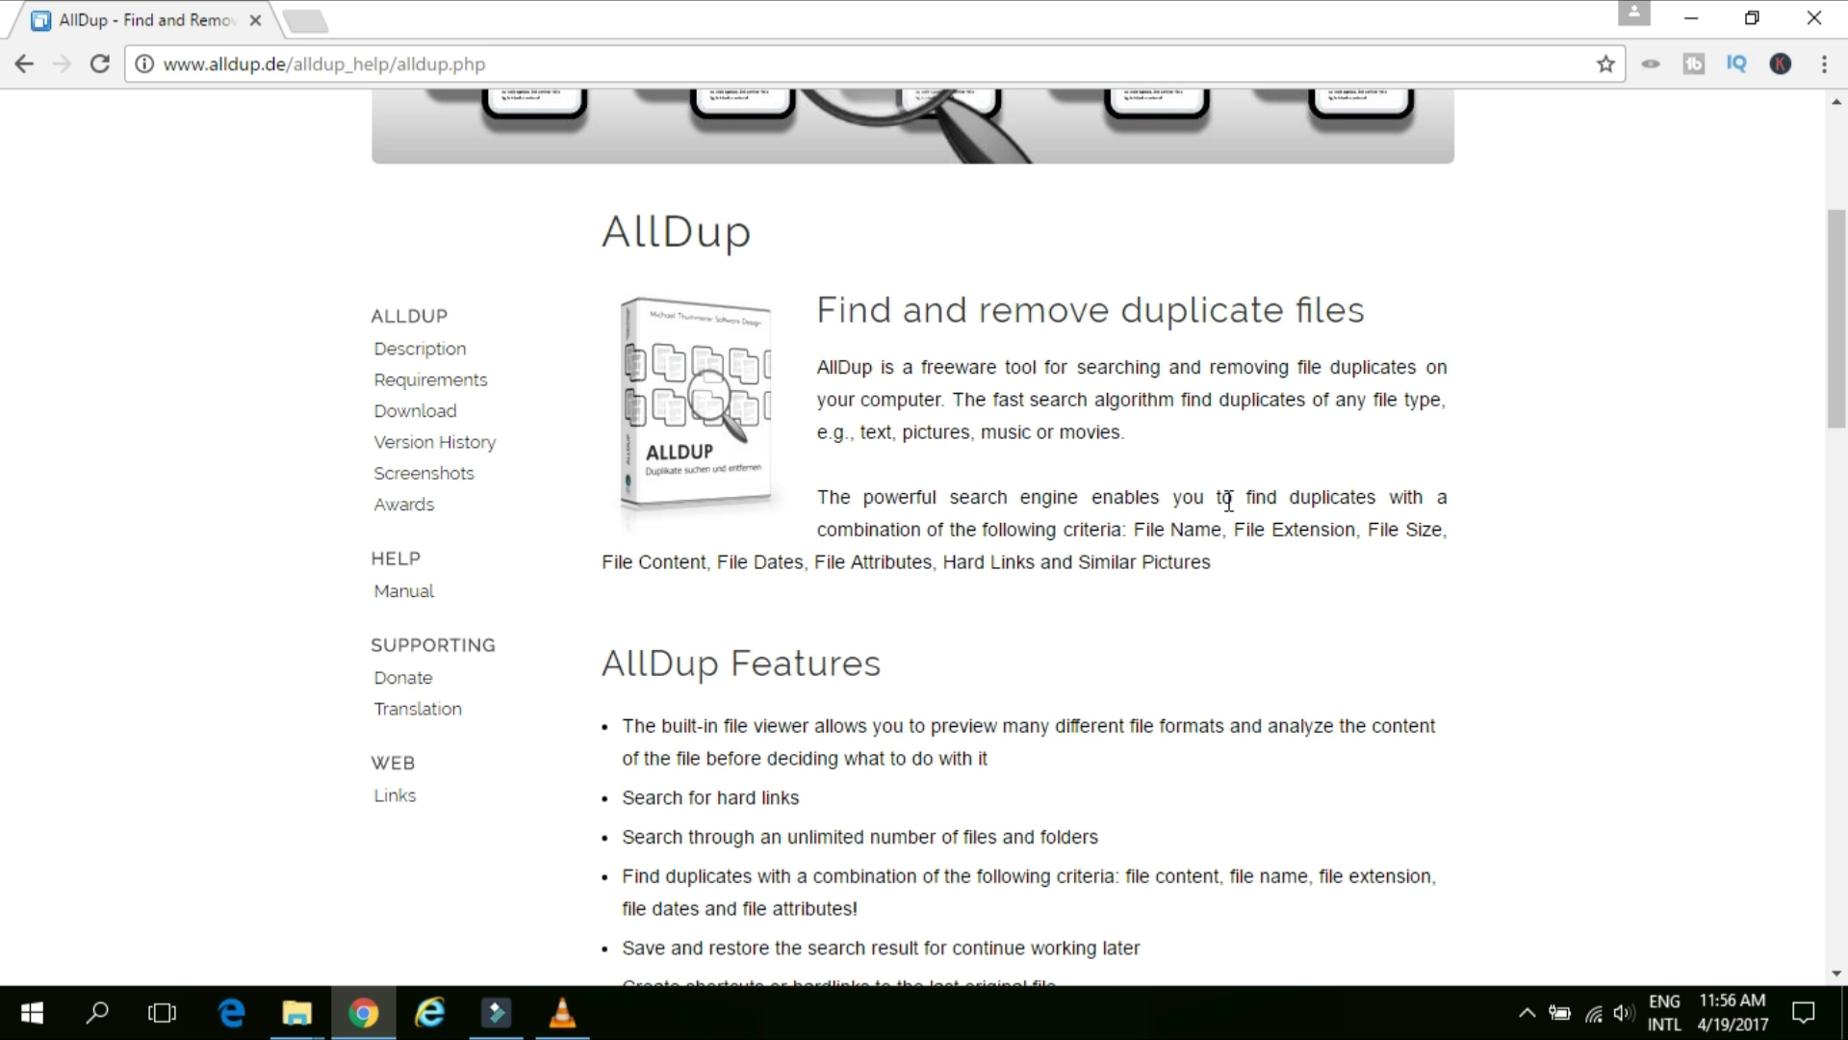
scroll(1228, 500, down, 2)
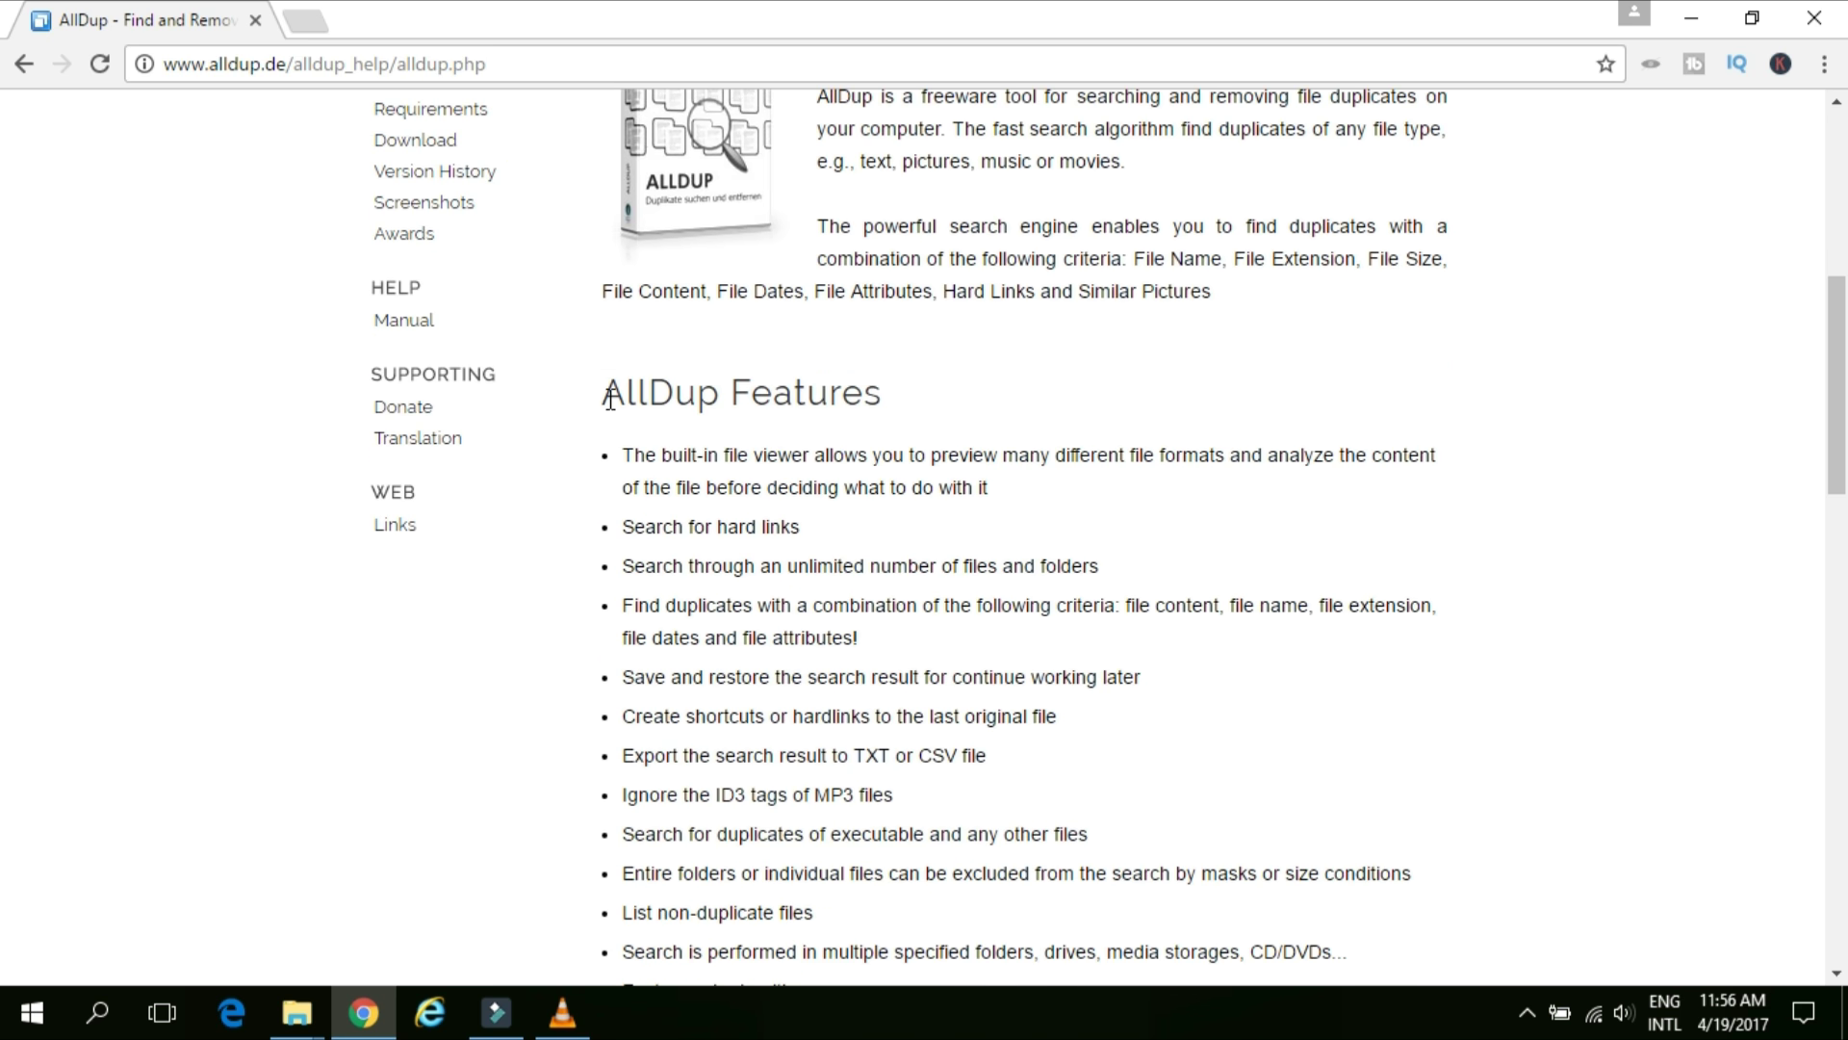
drag(610, 397, 887, 399)
click(928, 398)
scroll(922, 495, down, 1)
scroll(924, 501, up, 1)
scroll(924, 500, up, 1)
scroll(1198, 558, up, 2)
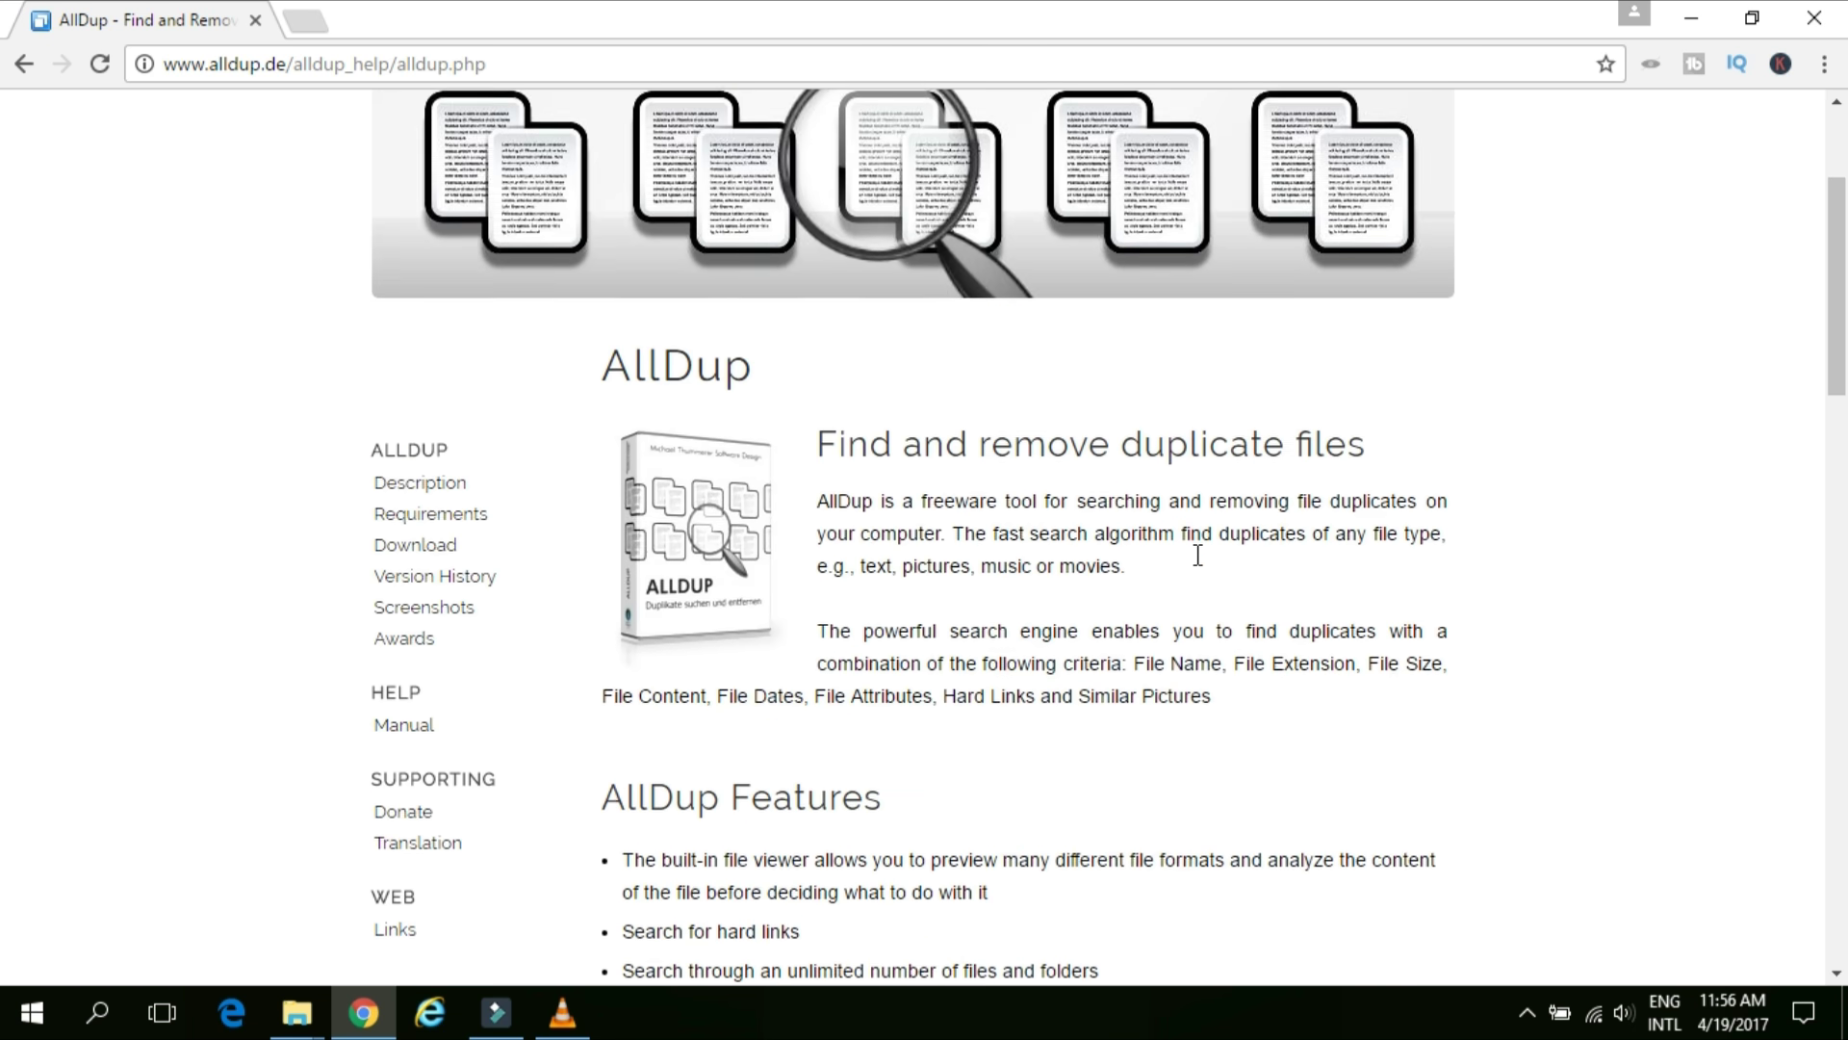
scroll(1197, 558, up, 2)
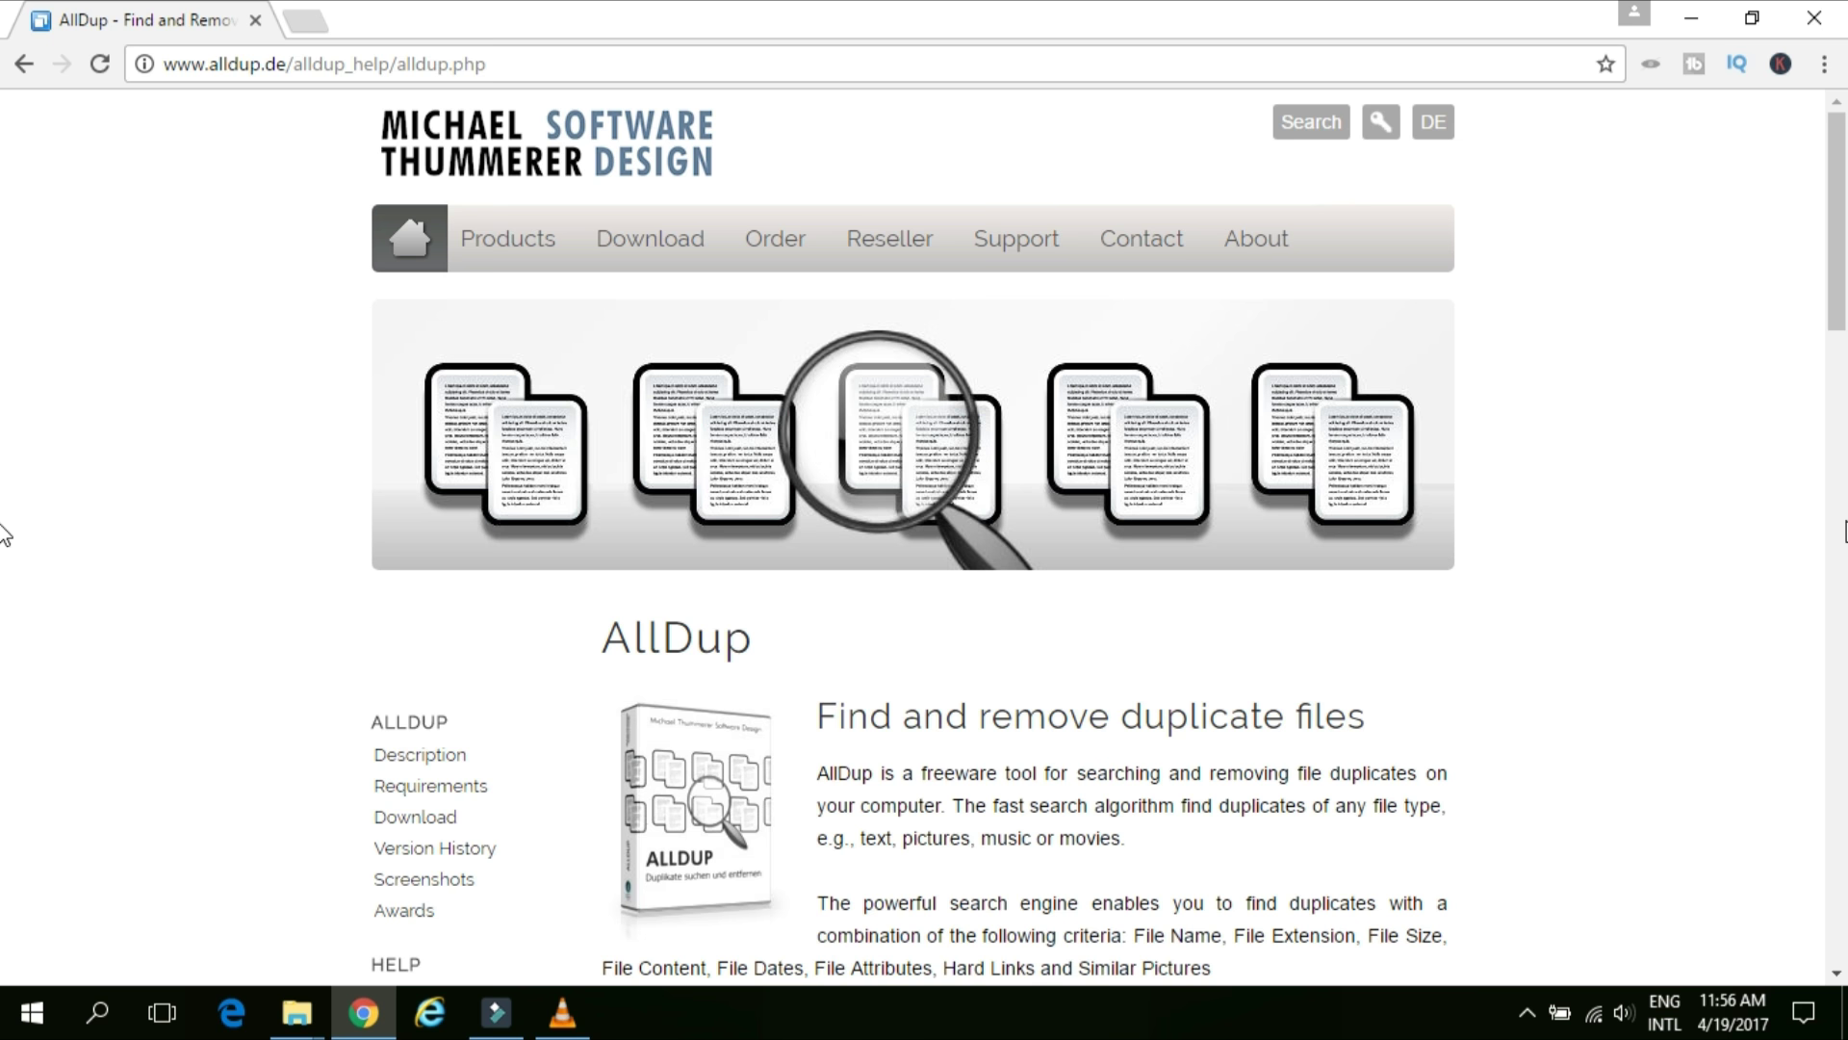
scroll(5, 535, down, 1)
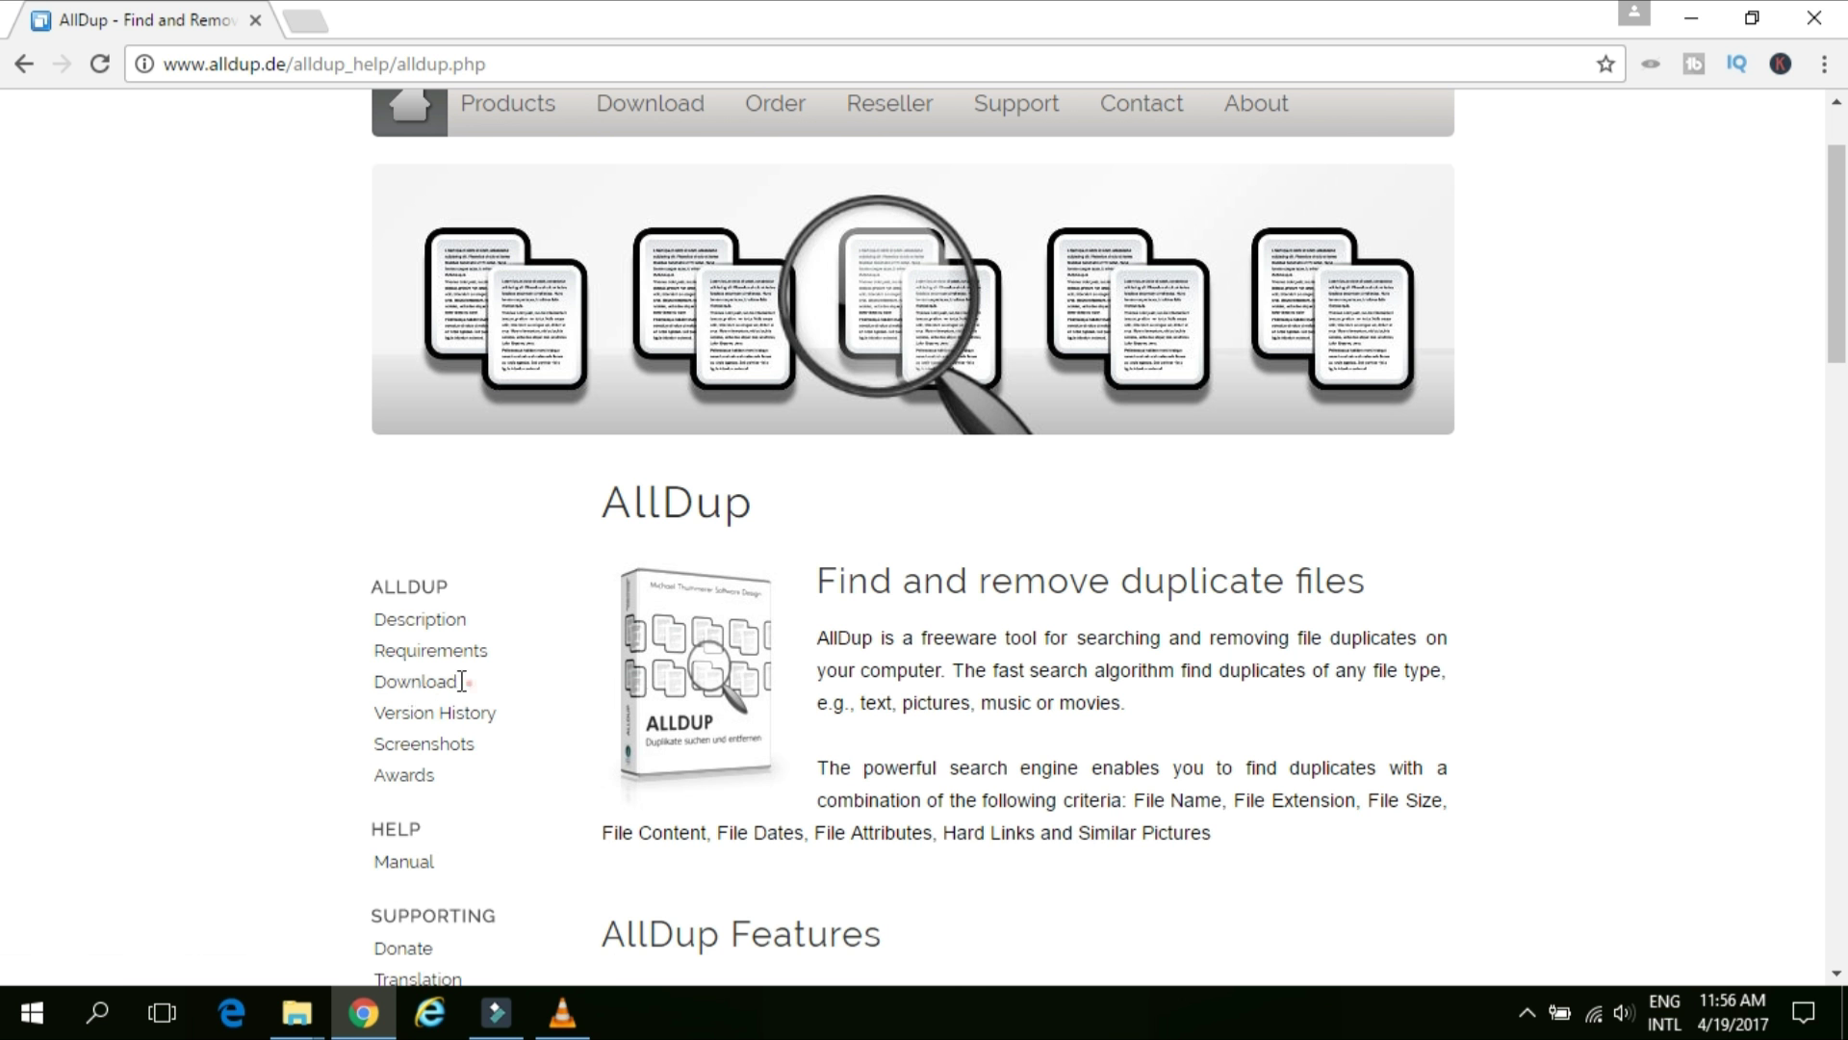
Step: Open the AllDup download page and find the 6,38 MB Windows installer, AllDupSetup.exe
double_click(420, 686)
click(420, 686)
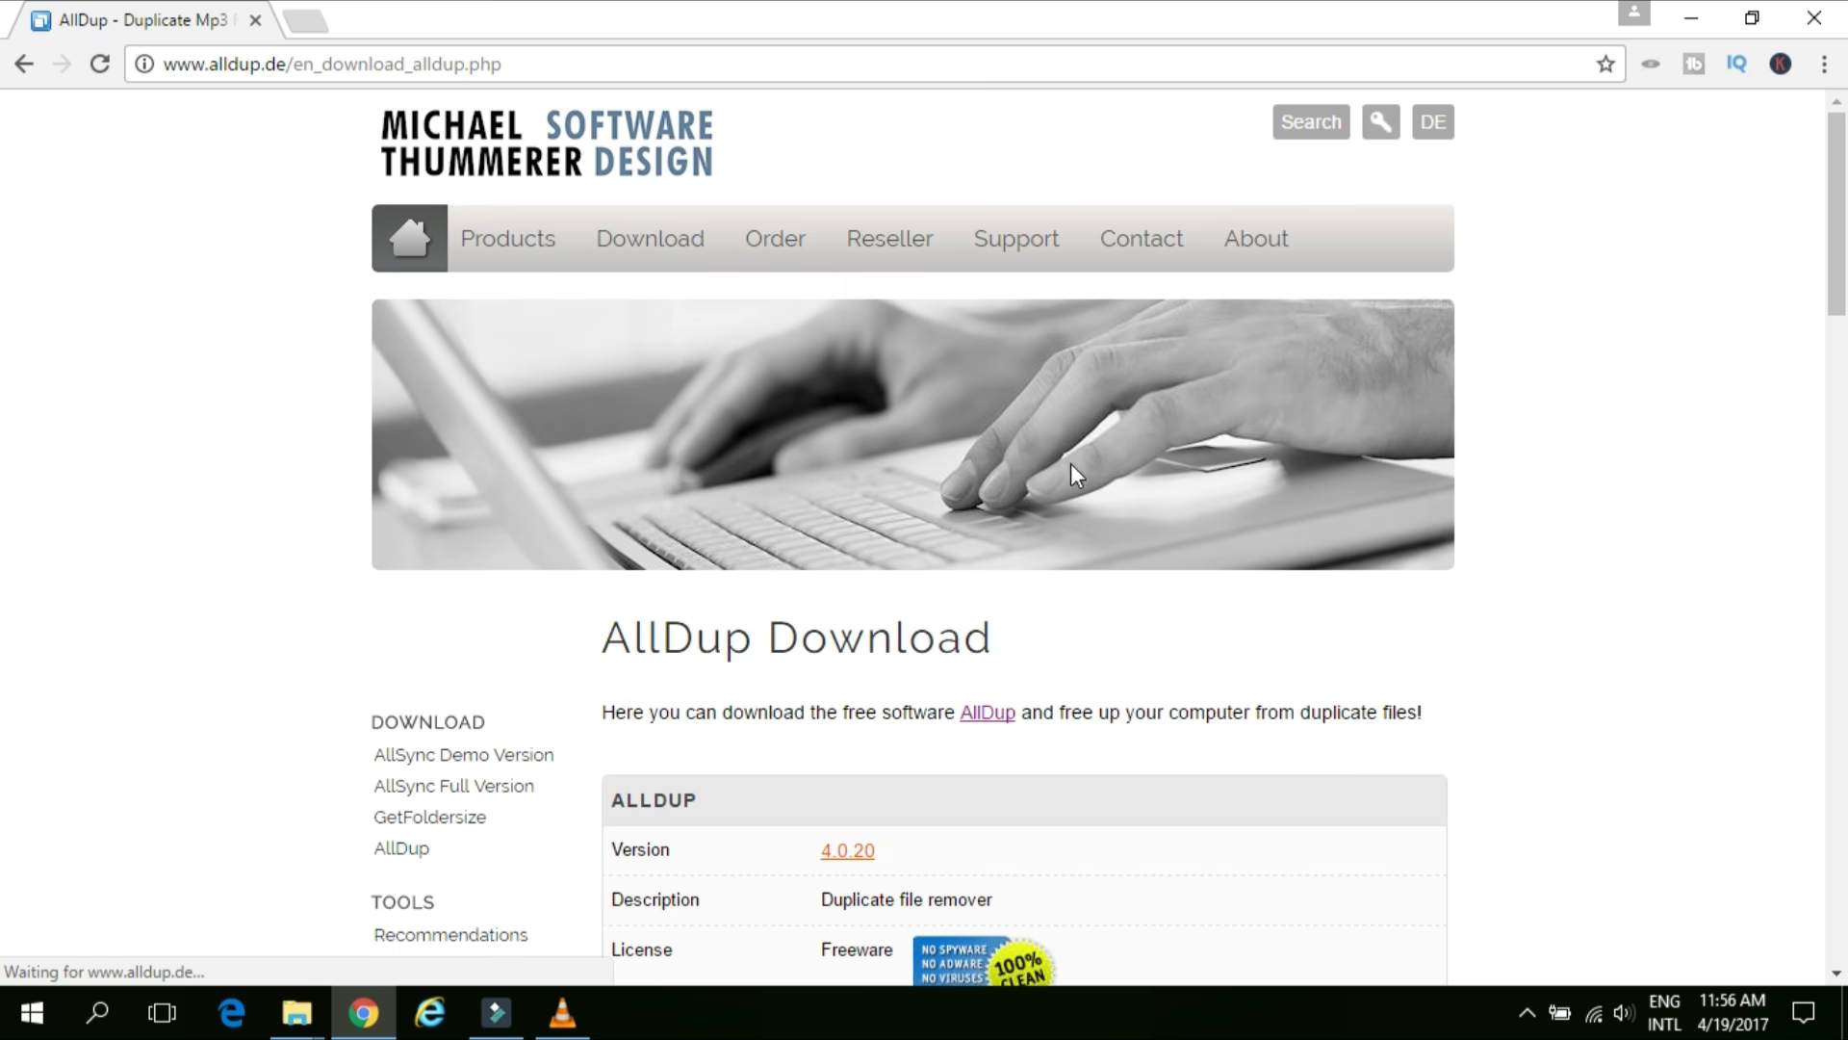
scroll(1714, 484, down, 3)
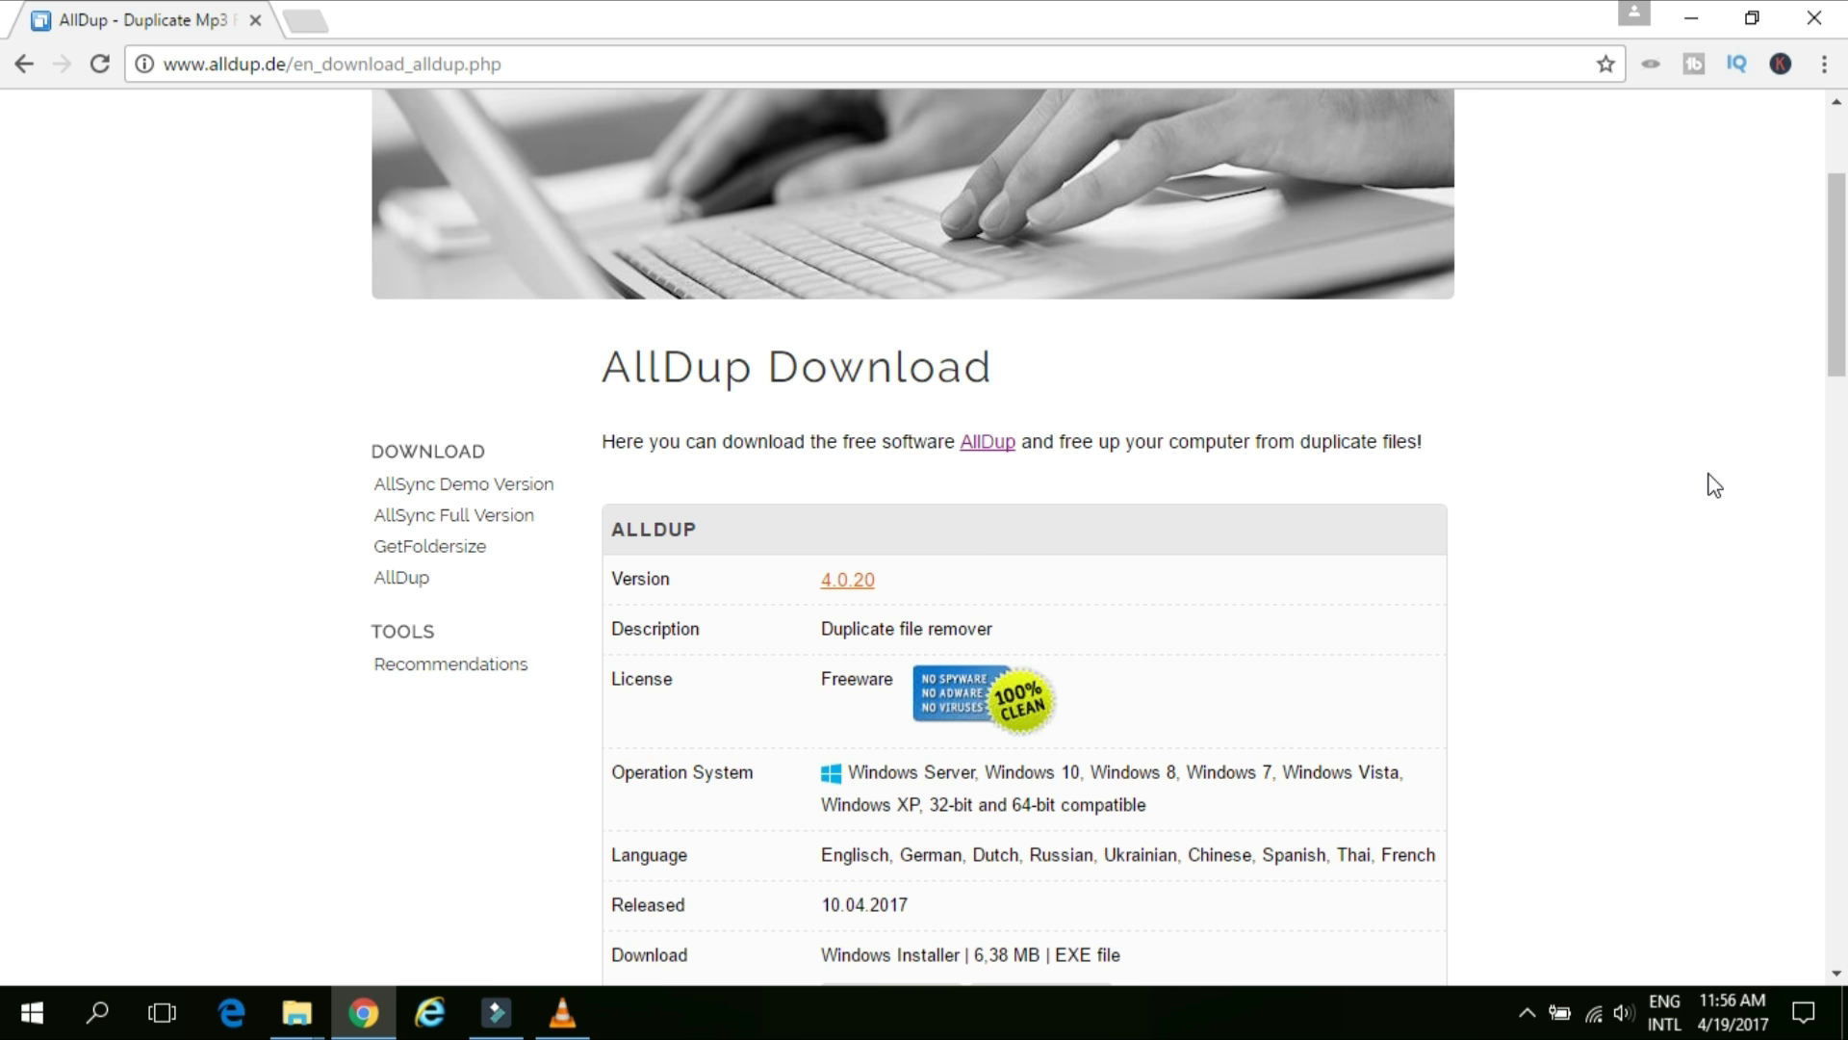
scroll(1713, 484, down, 1)
scroll(1713, 484, down, 3)
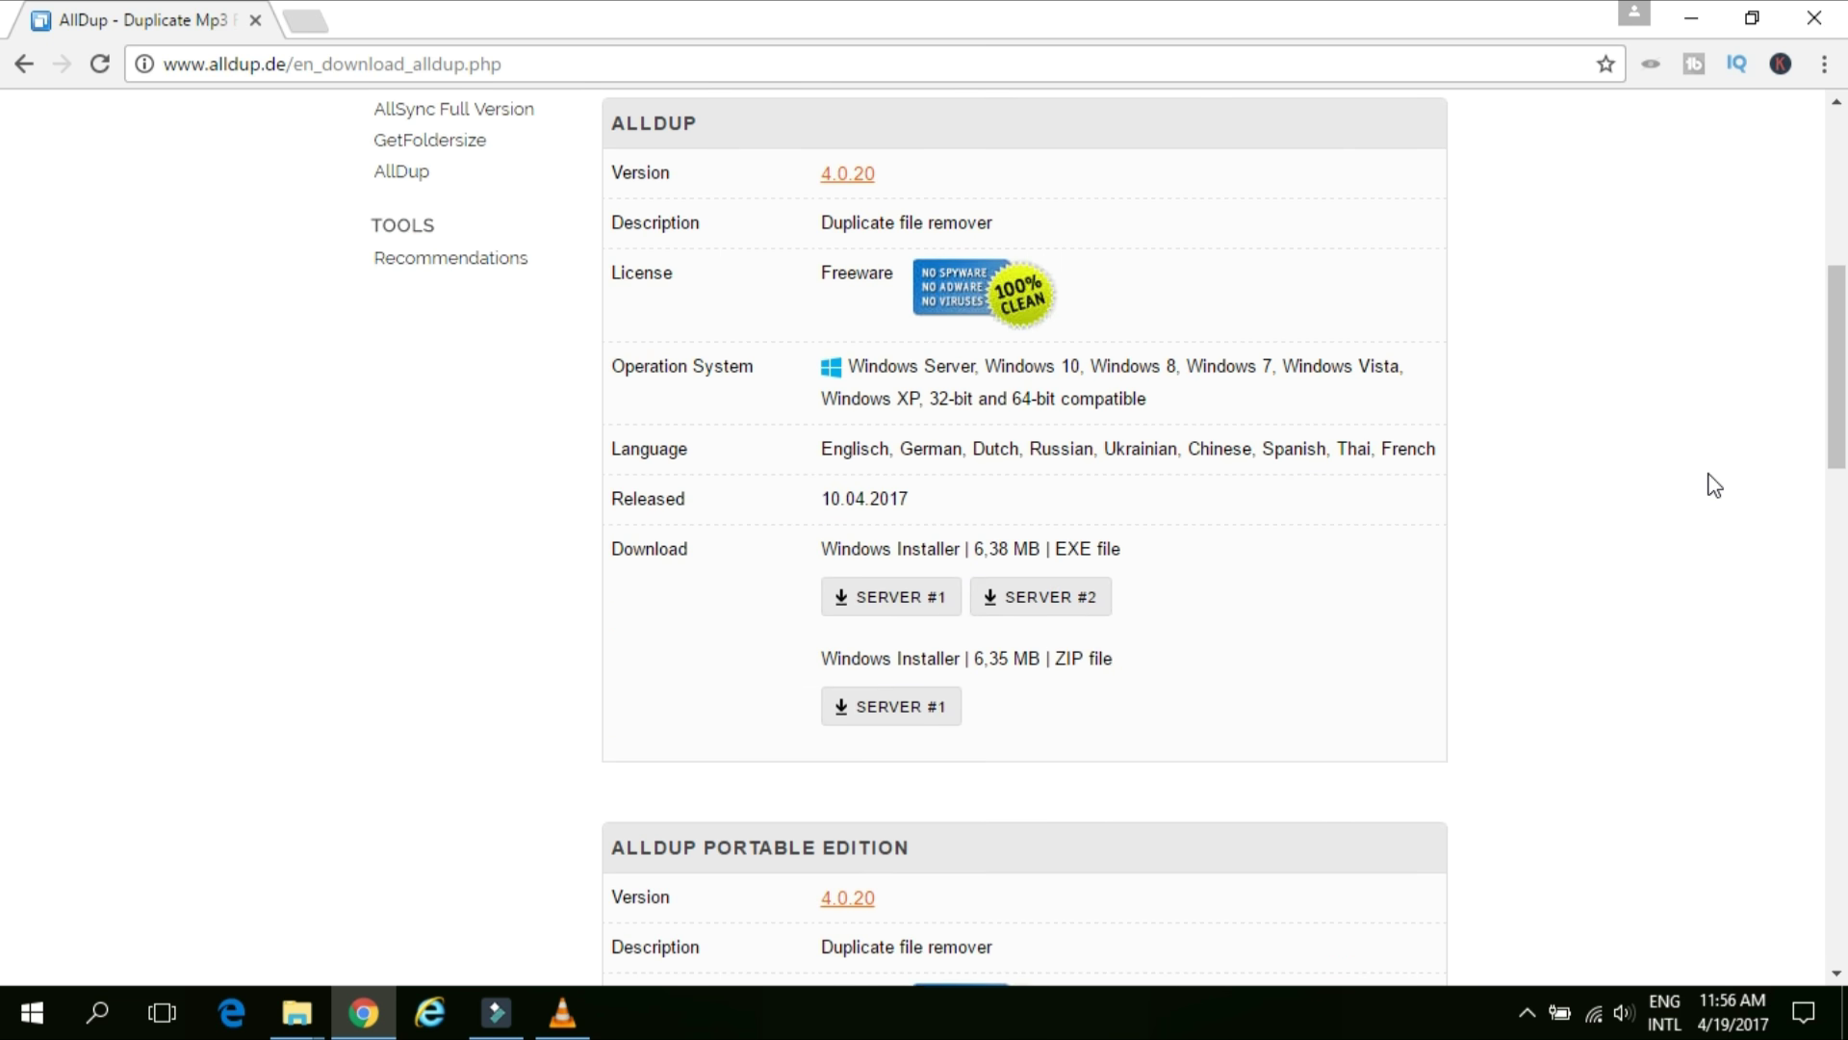
drag(844, 547, 1038, 542)
click(958, 547)
click(1210, 560)
drag(973, 549, 1042, 548)
click(1227, 560)
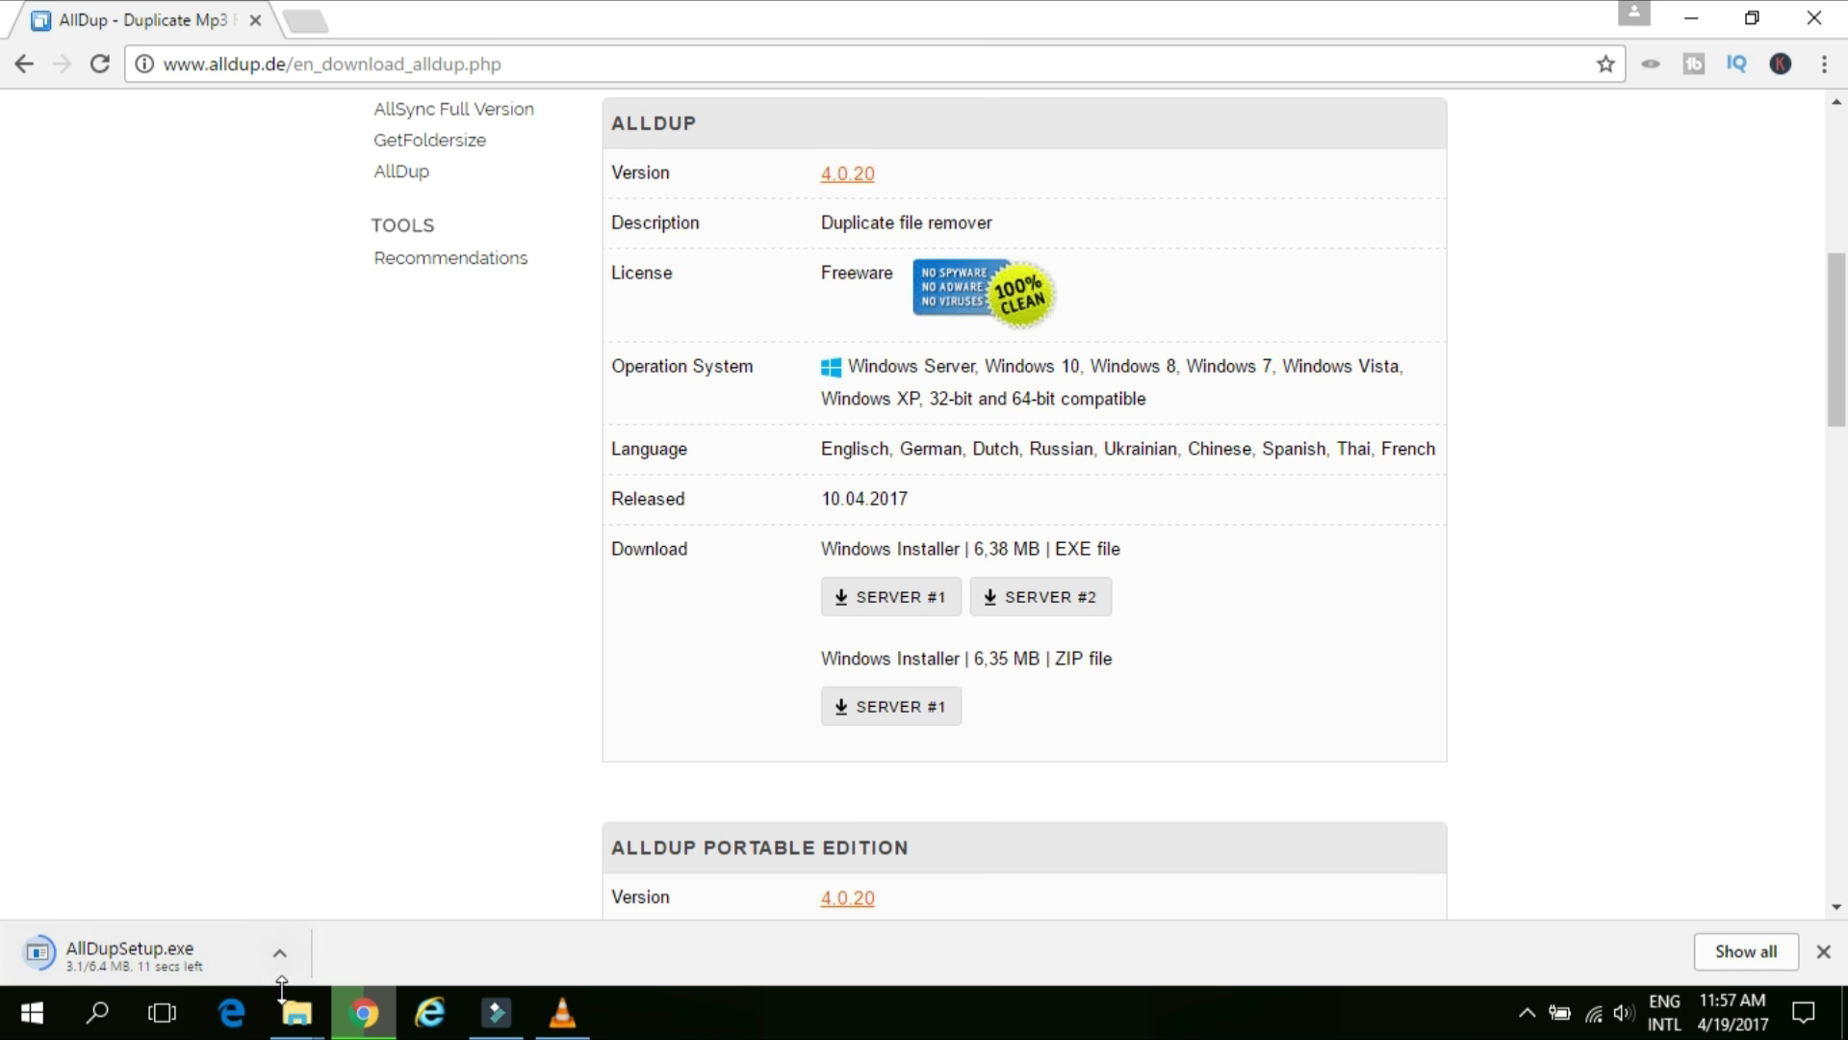
Step: Bring the AllDupPortable Explorer window on drive E in front of the browser
mouse_move(297, 1011)
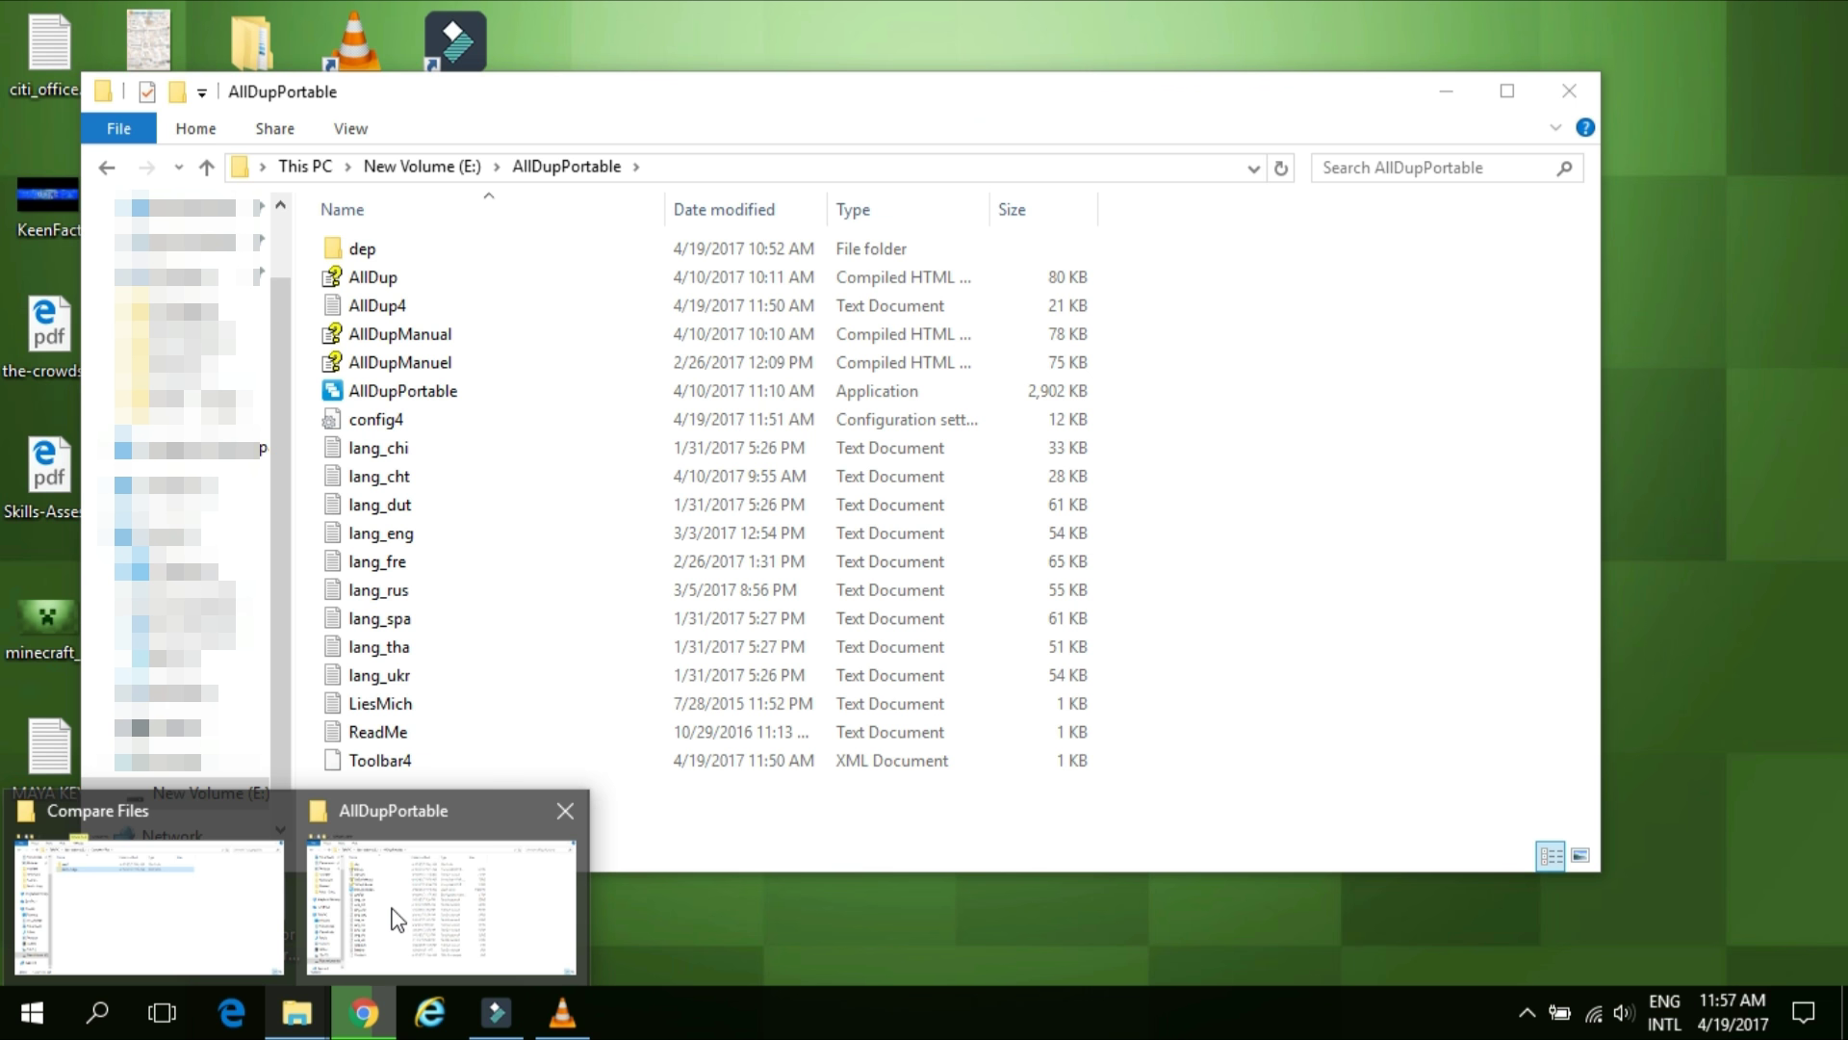
click(395, 919)
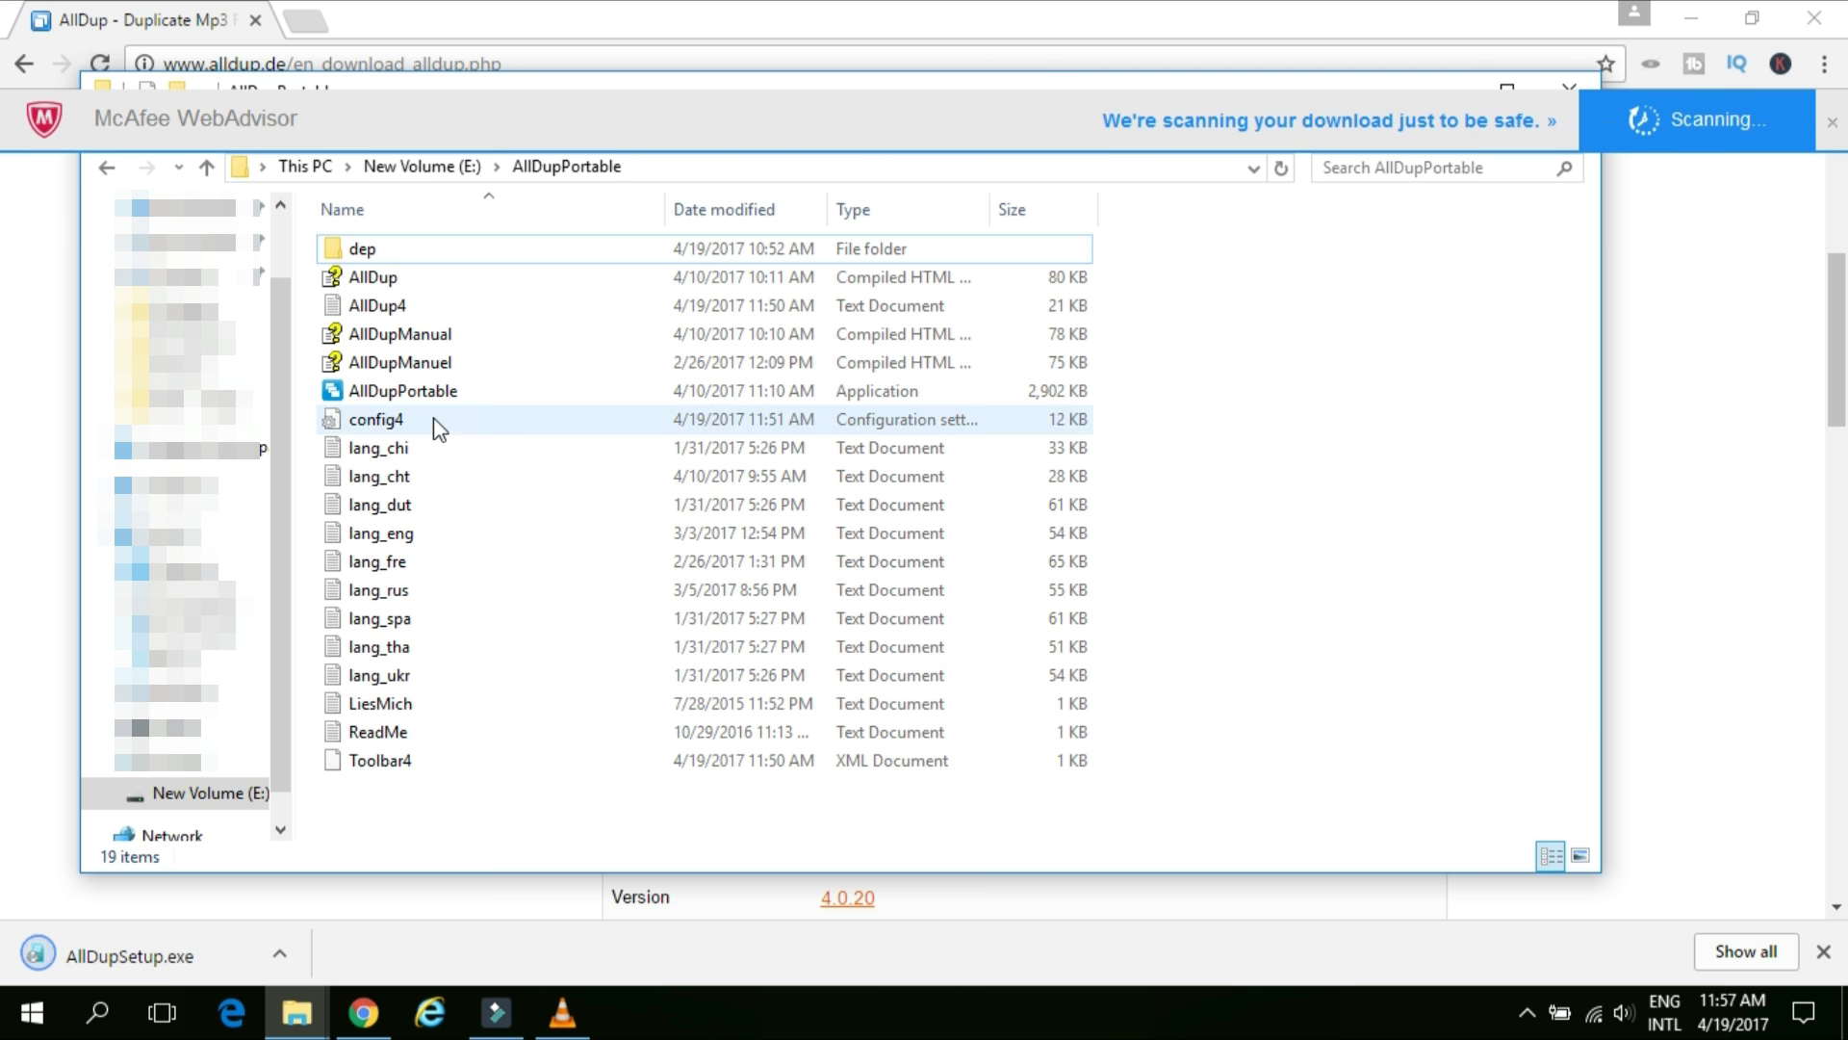
click(297, 1012)
Step: Open E:\Compare Files and check that test1 holds only wow
click(225, 864)
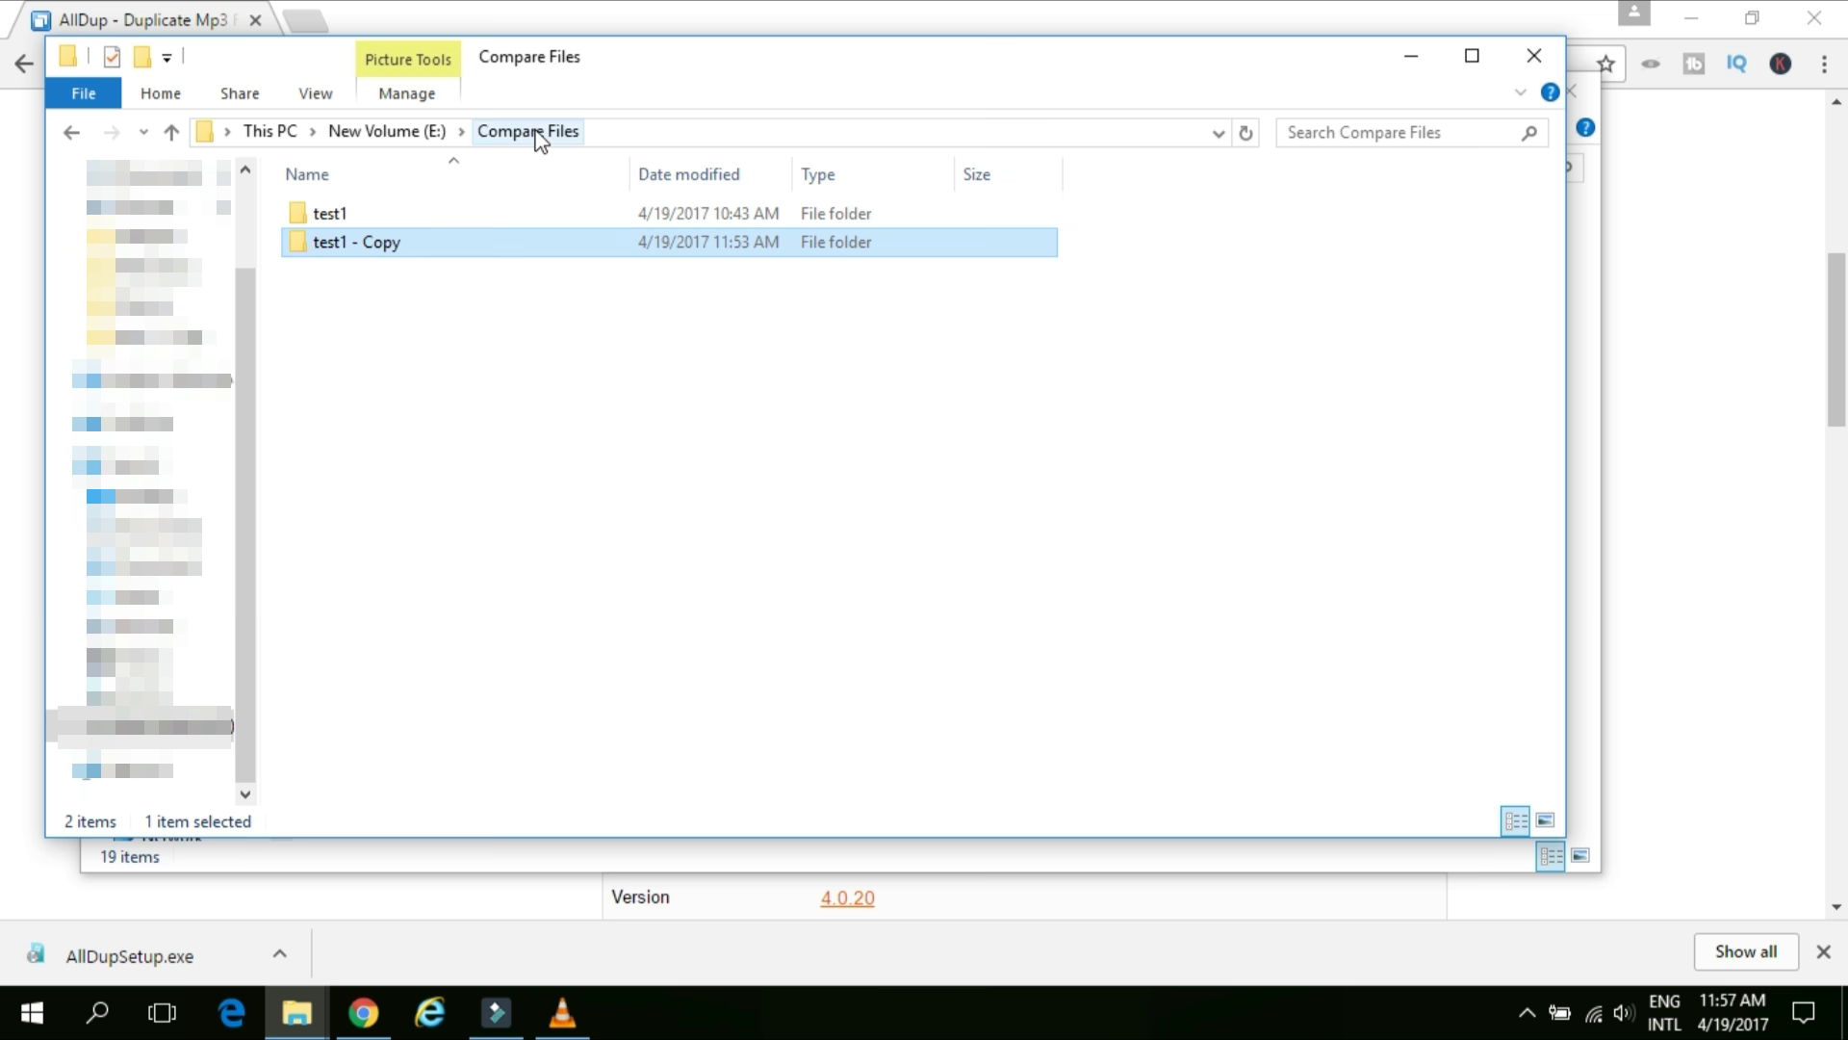
click(539, 139)
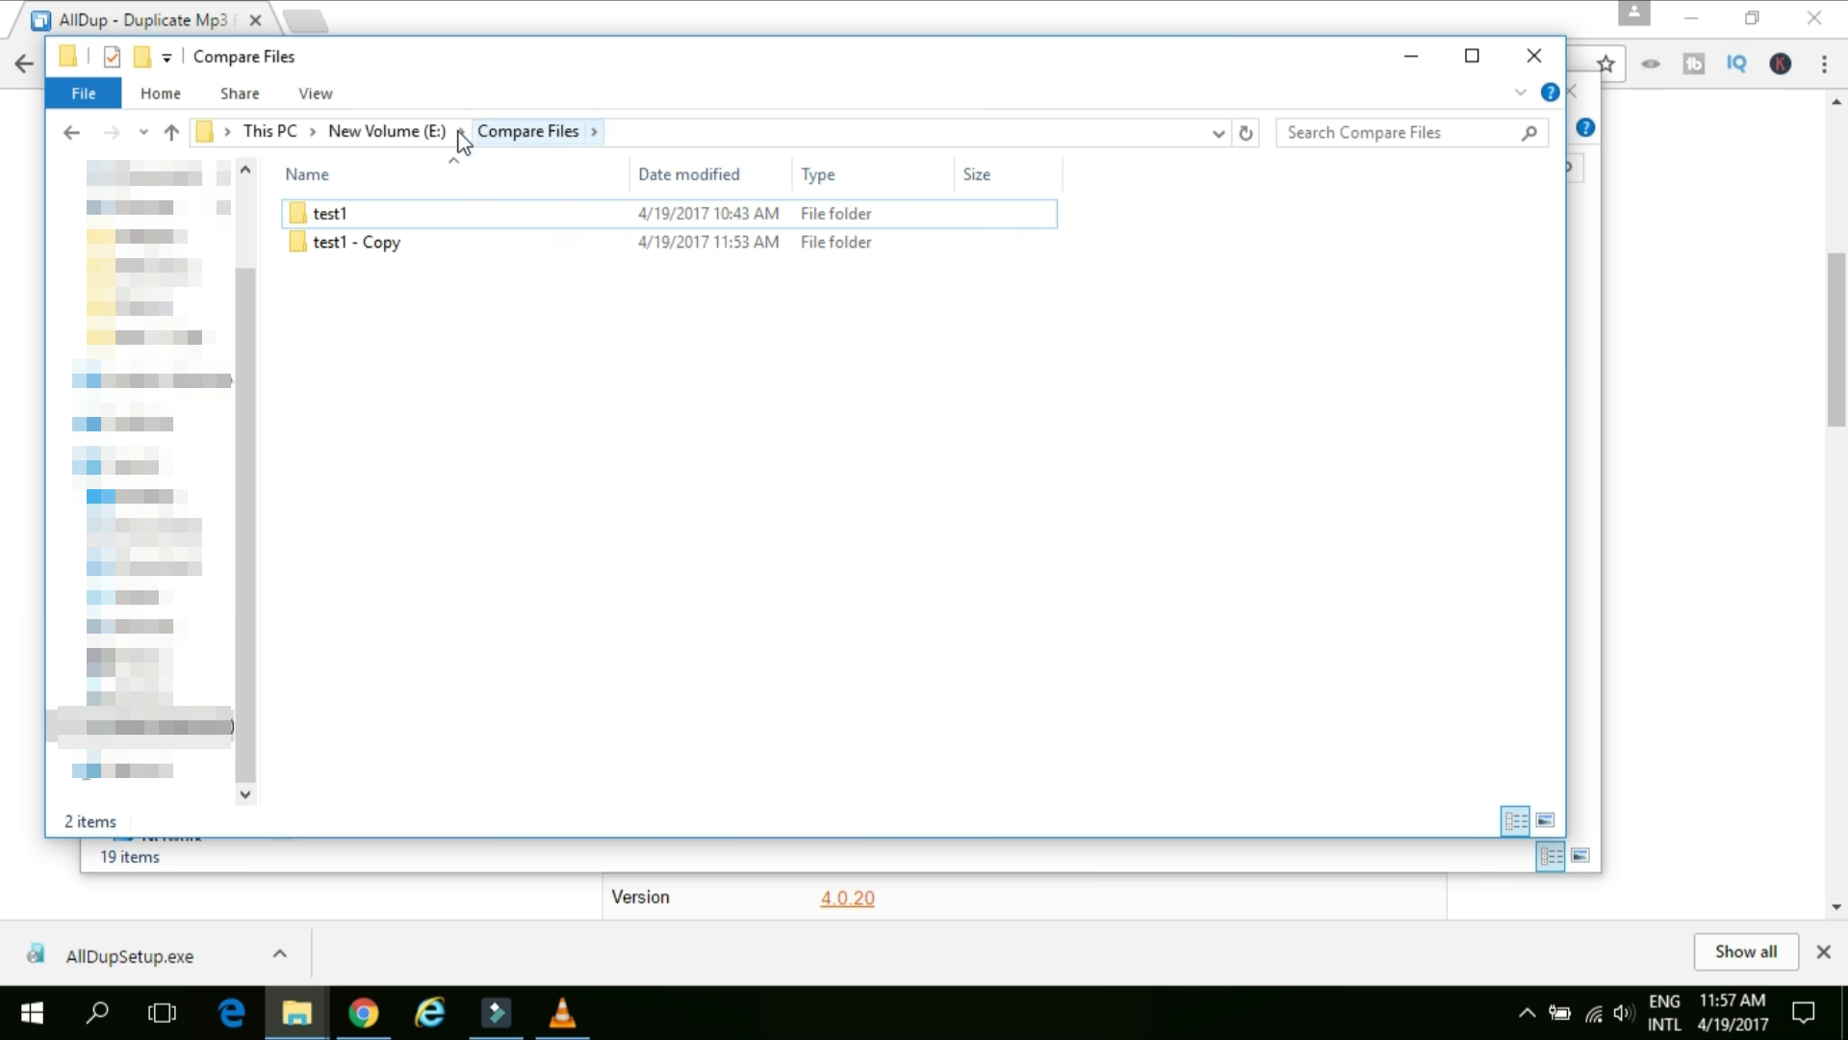
double_click(356, 212)
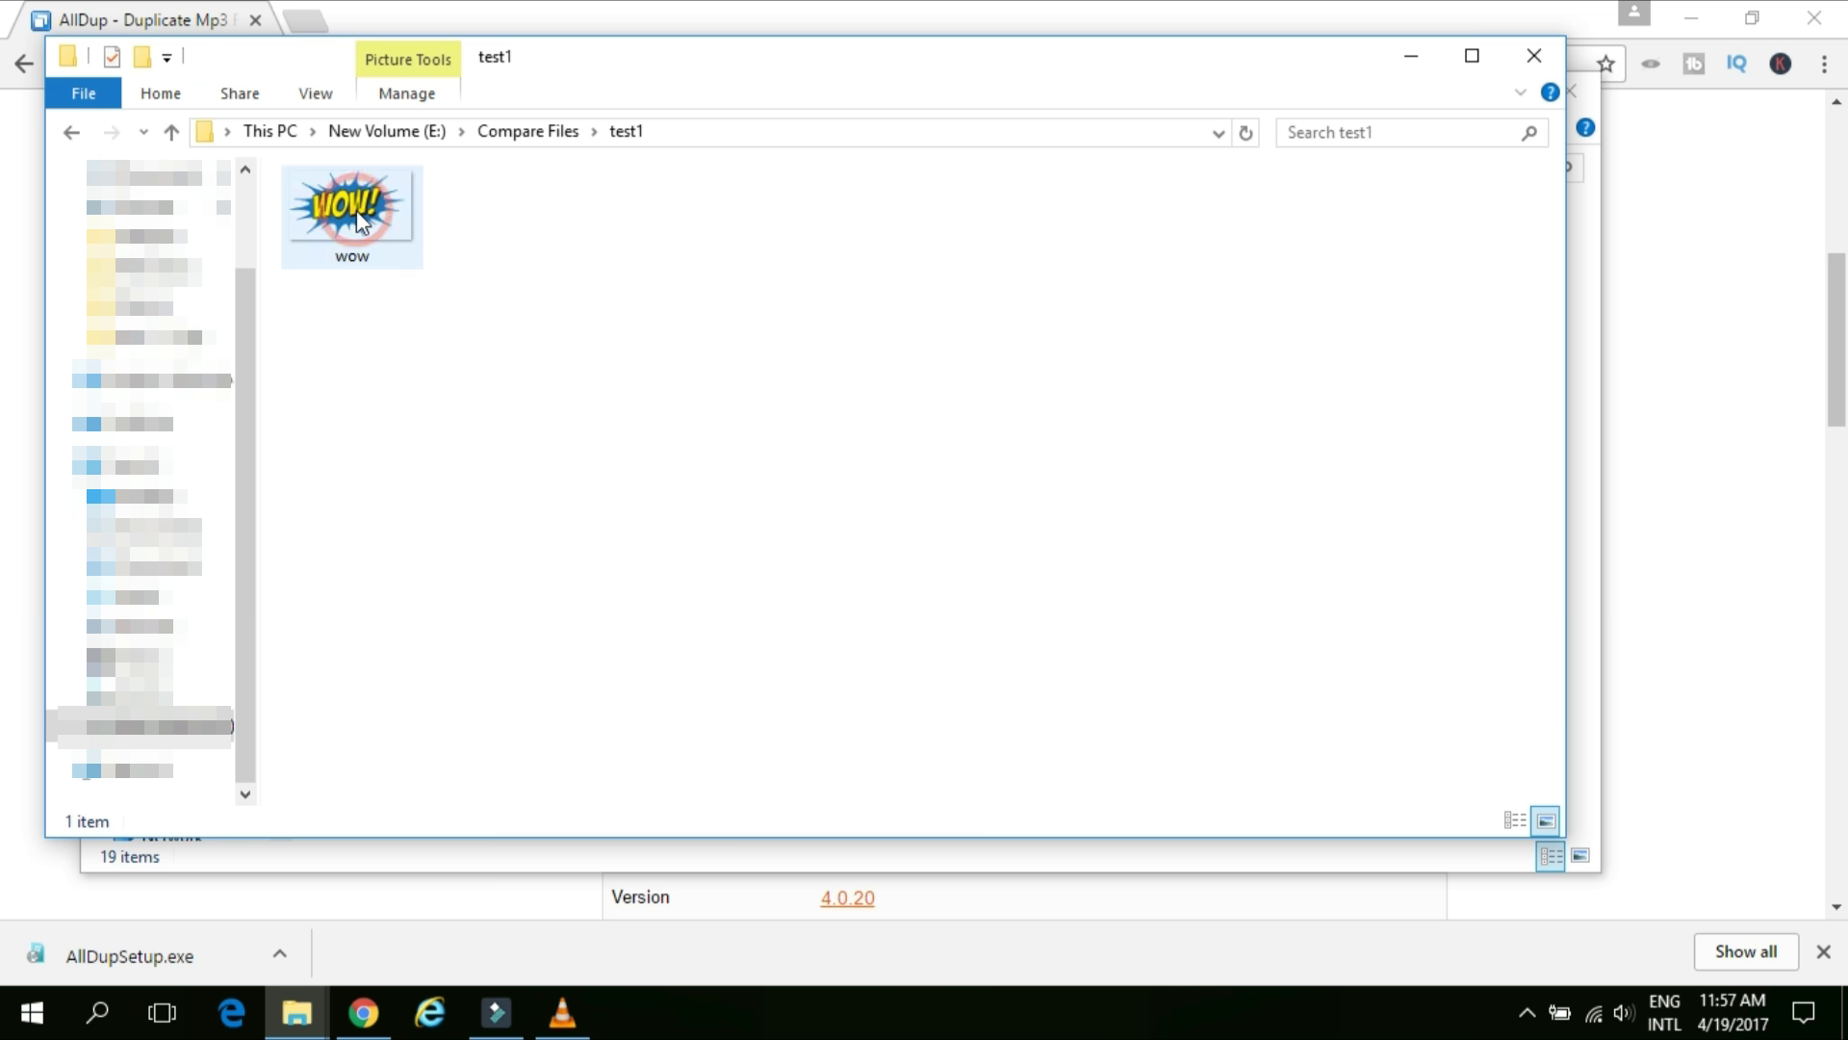
click(74, 132)
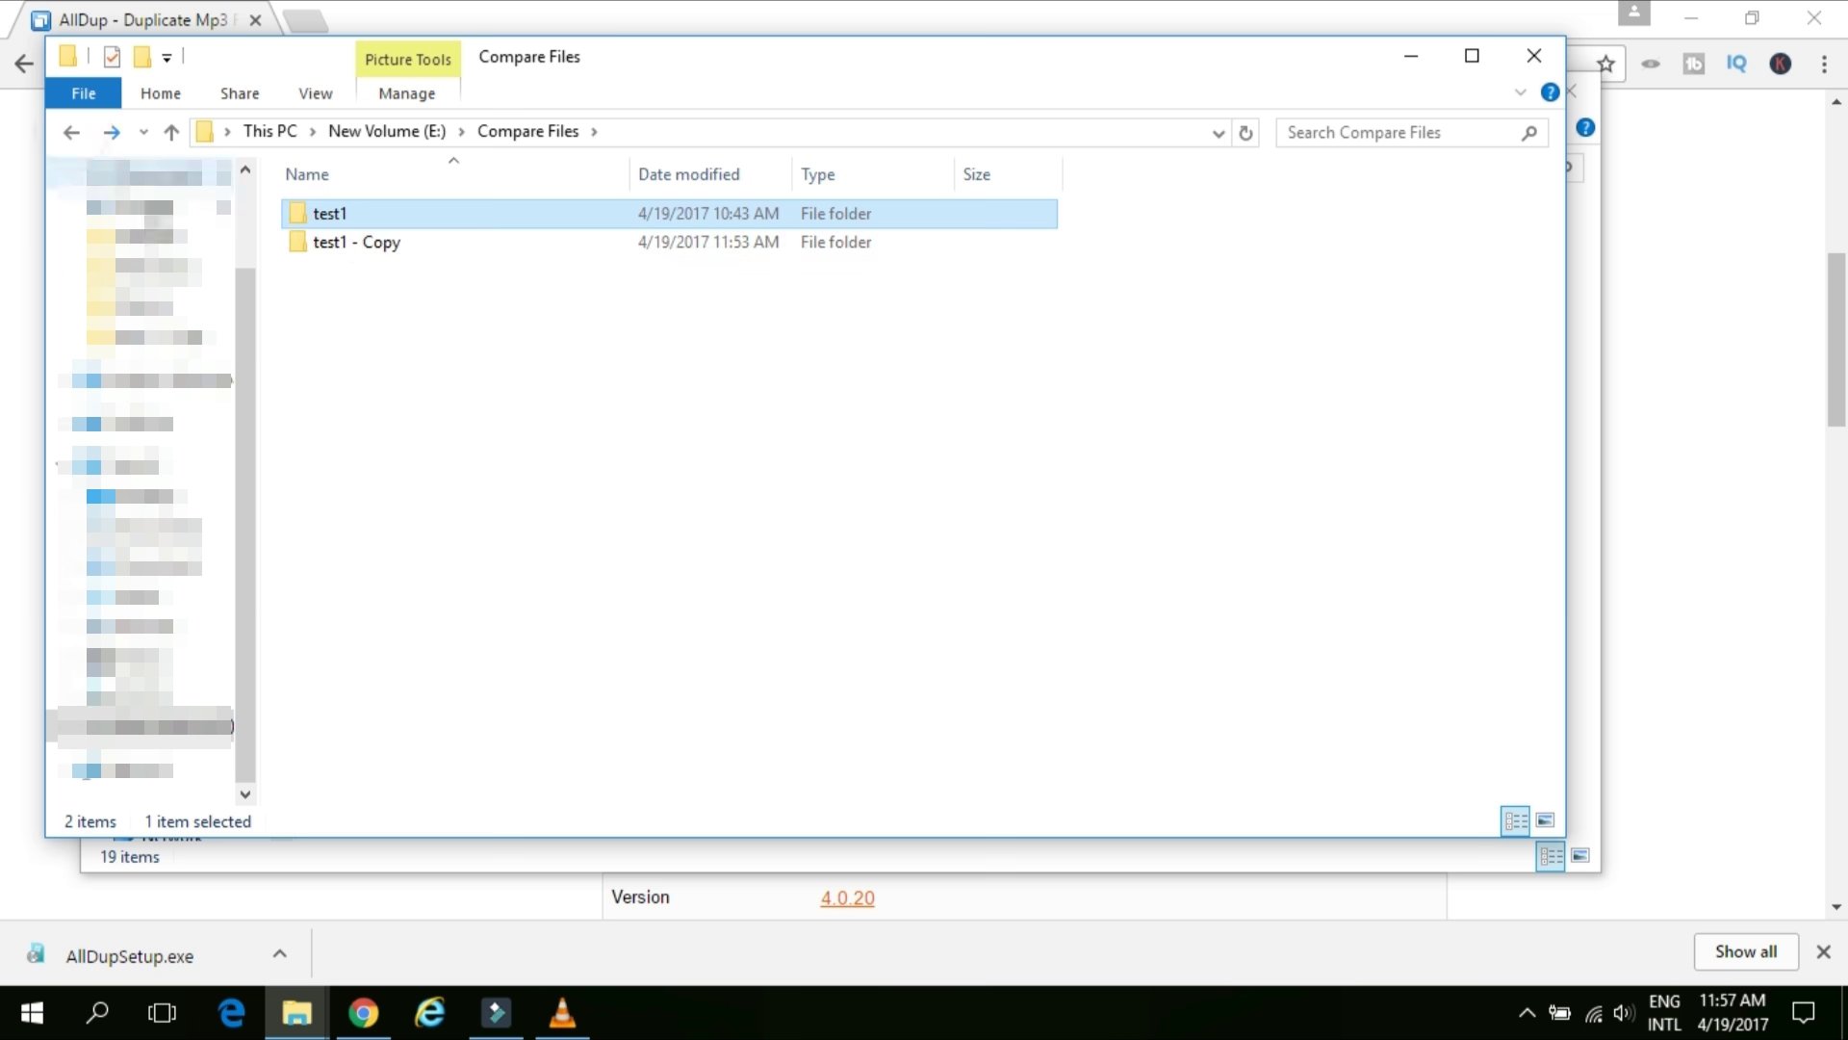
Step: Open test1 - Copy and inspect its two 106 KB PNGs, expression and wow
click(356, 242)
double_click(356, 242)
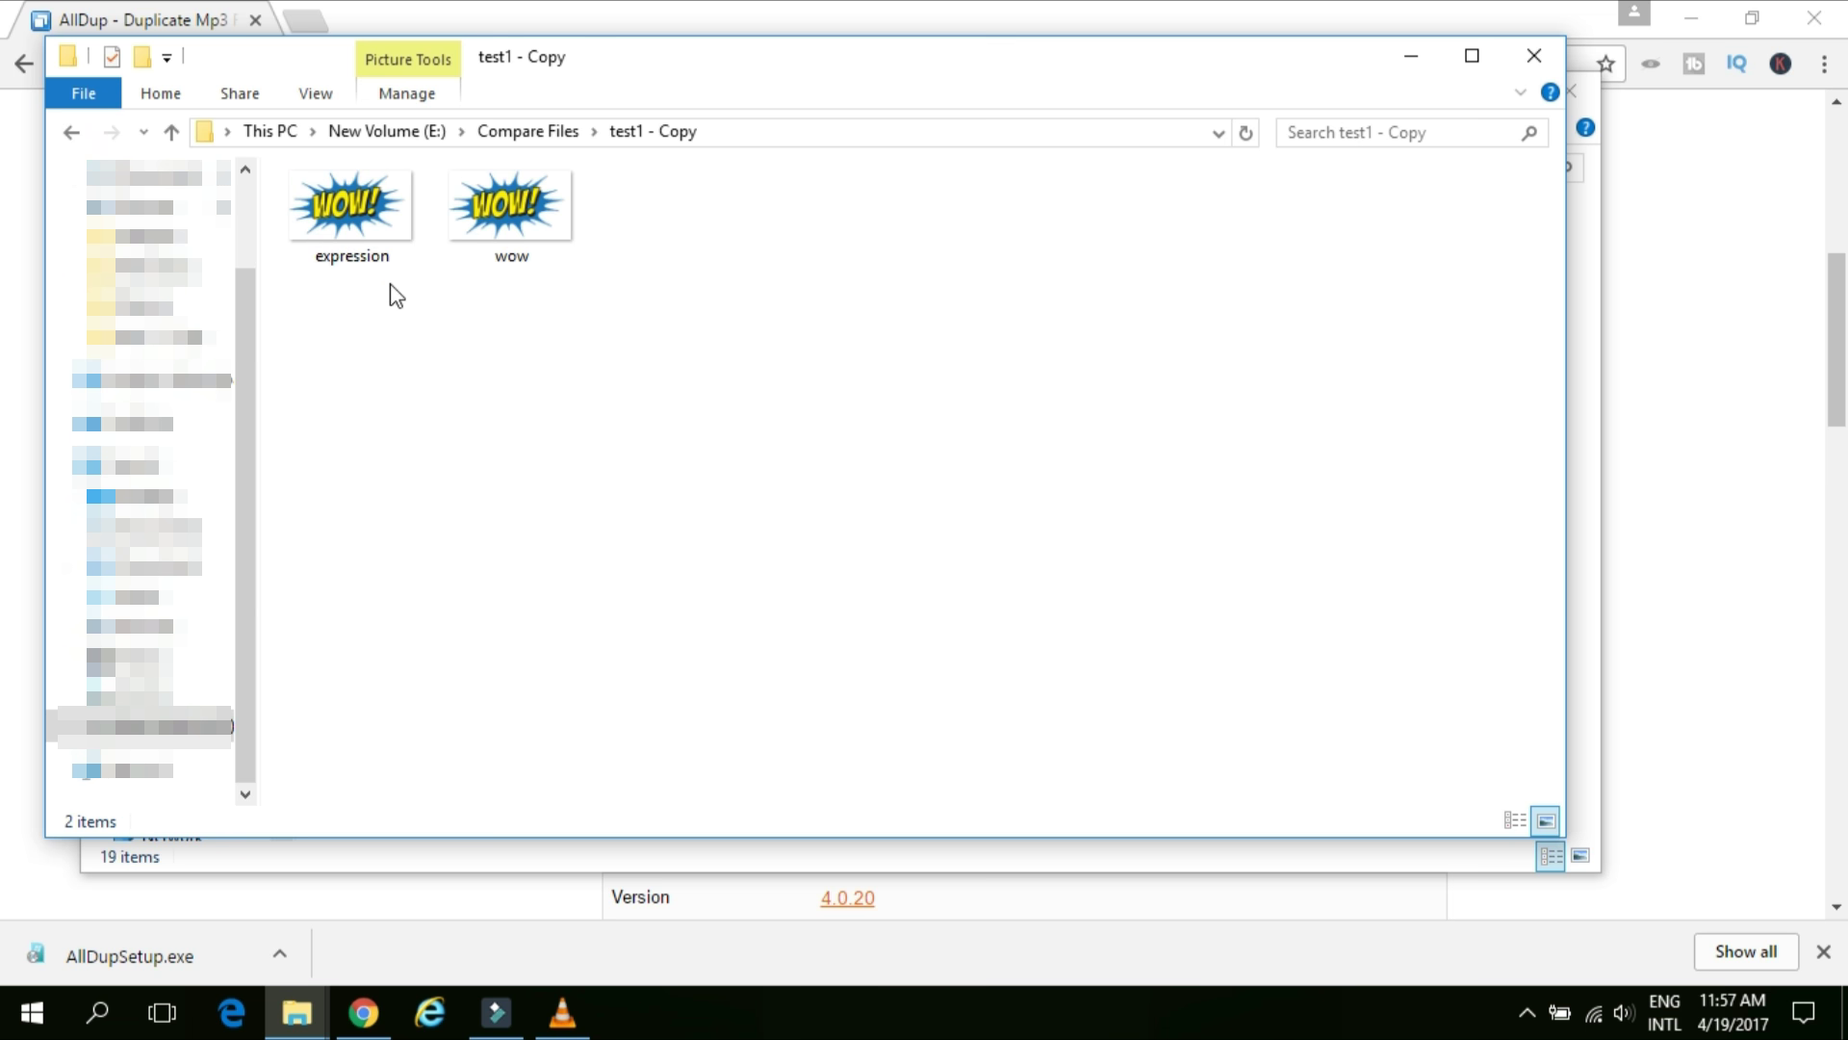
mouse_move(512, 267)
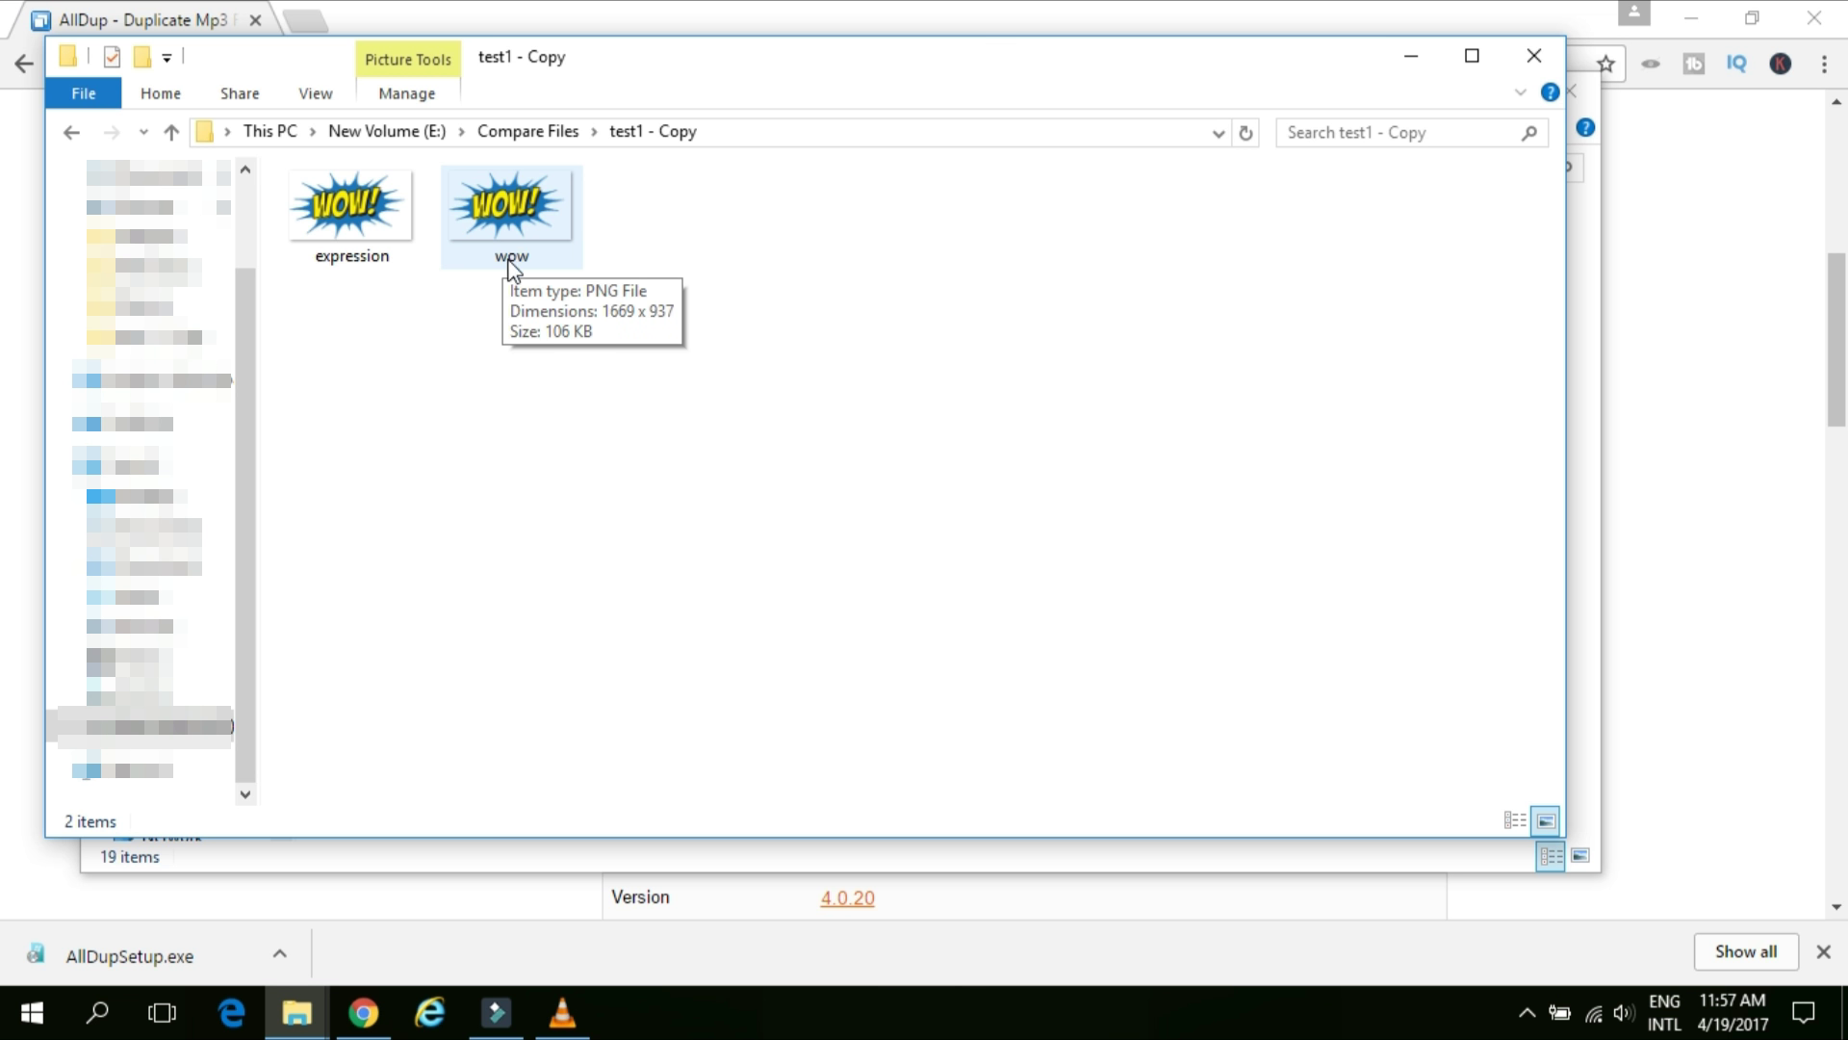
mouse_move(322, 183)
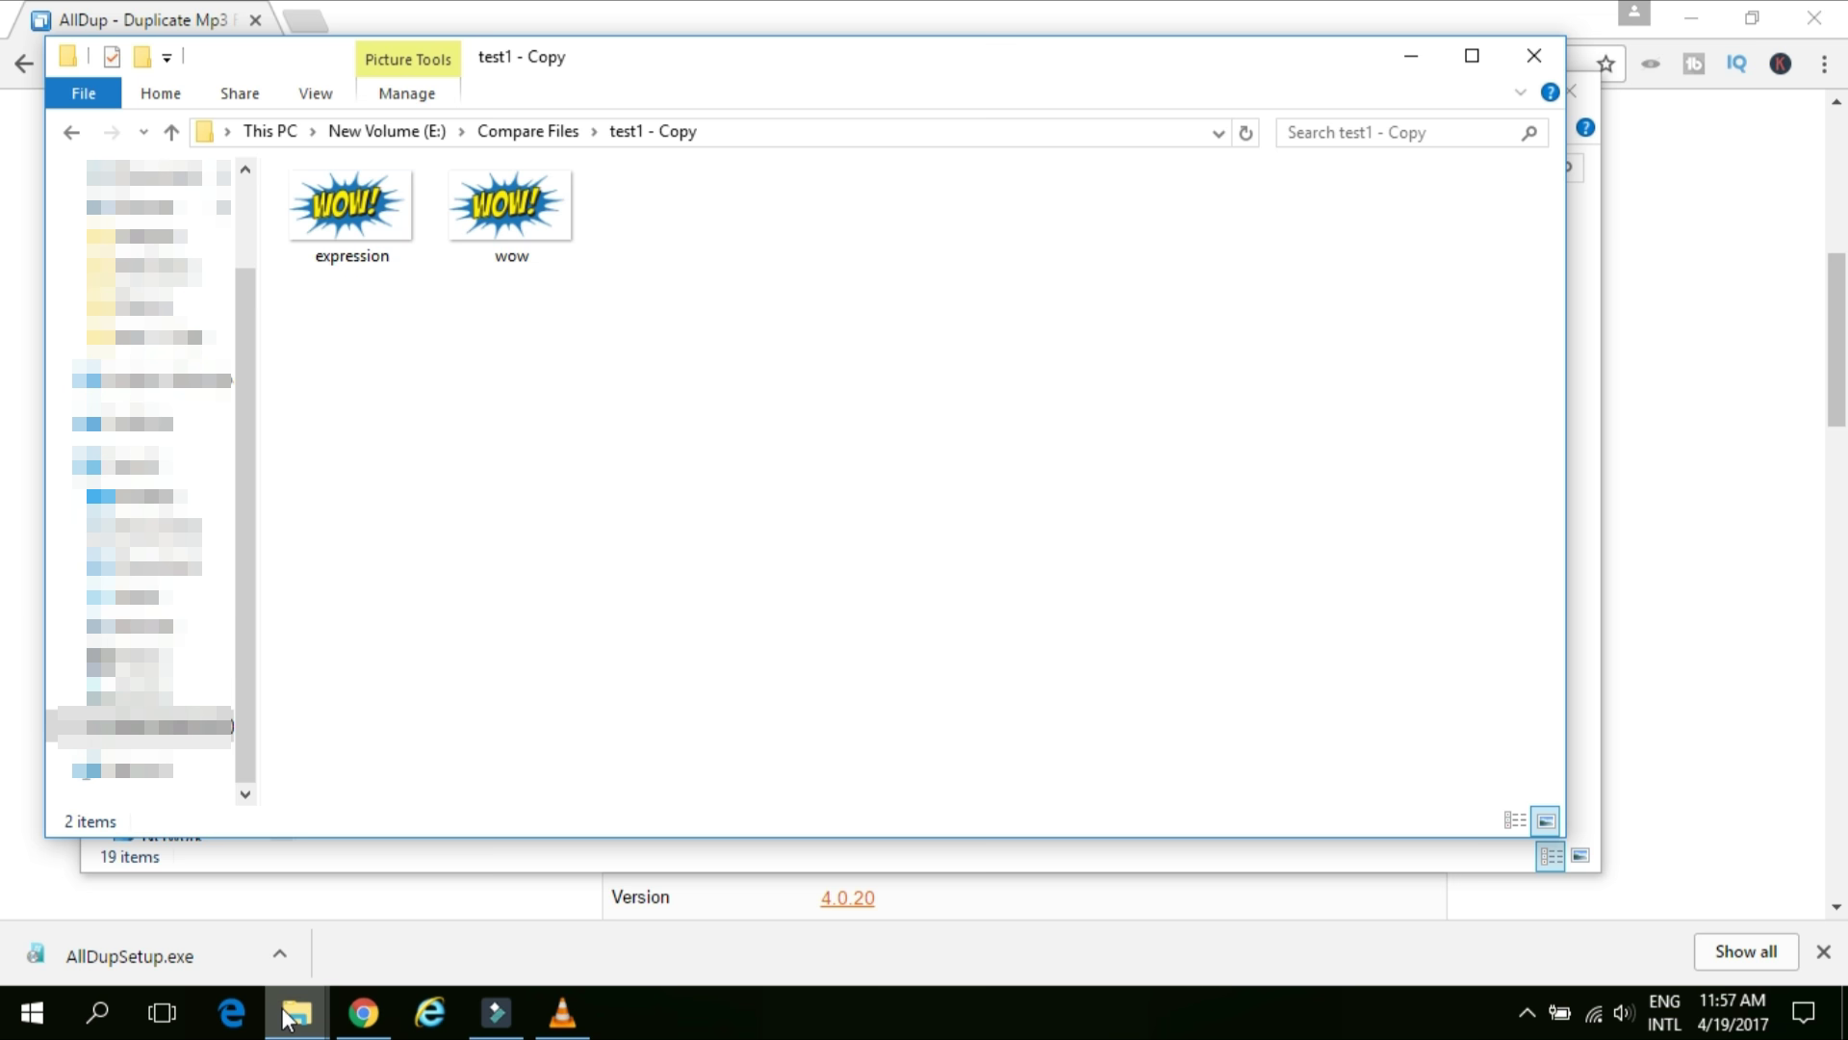
mouse_move(288, 1015)
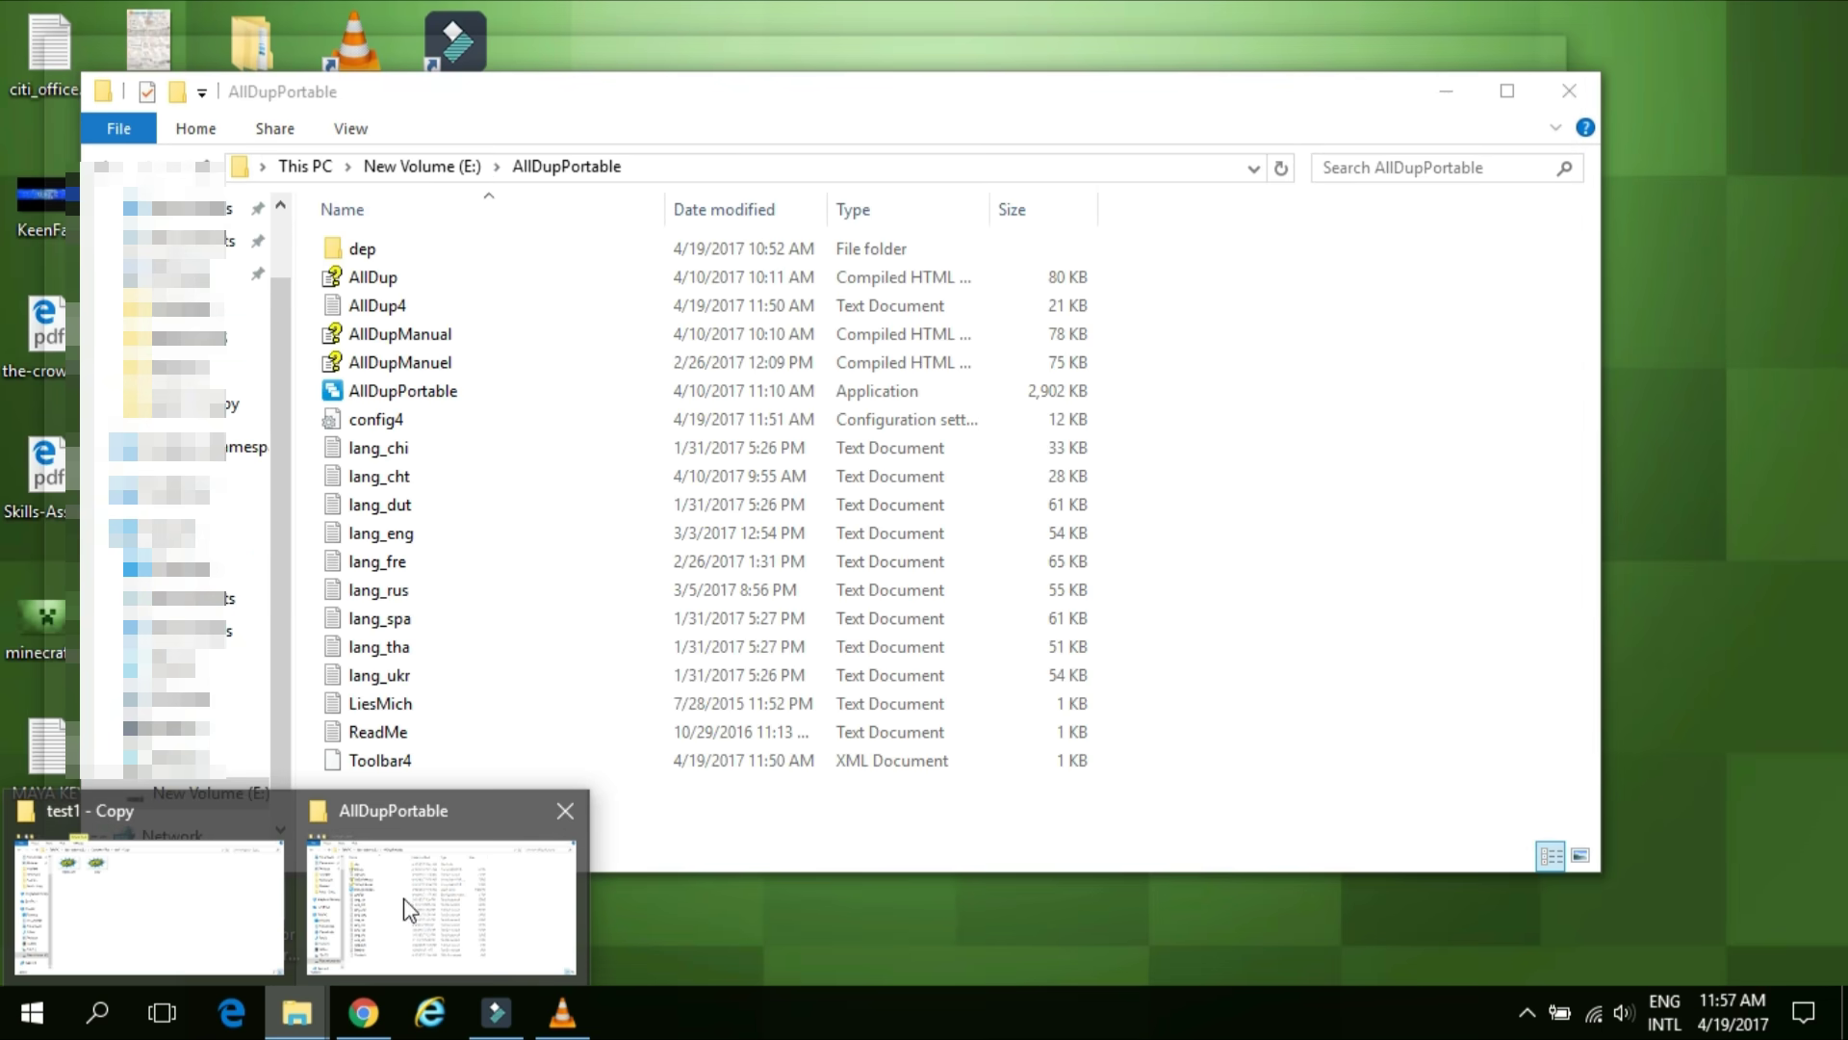
Step: Start AllDupPortable.exe from the AllDupPortable folder
click(429, 882)
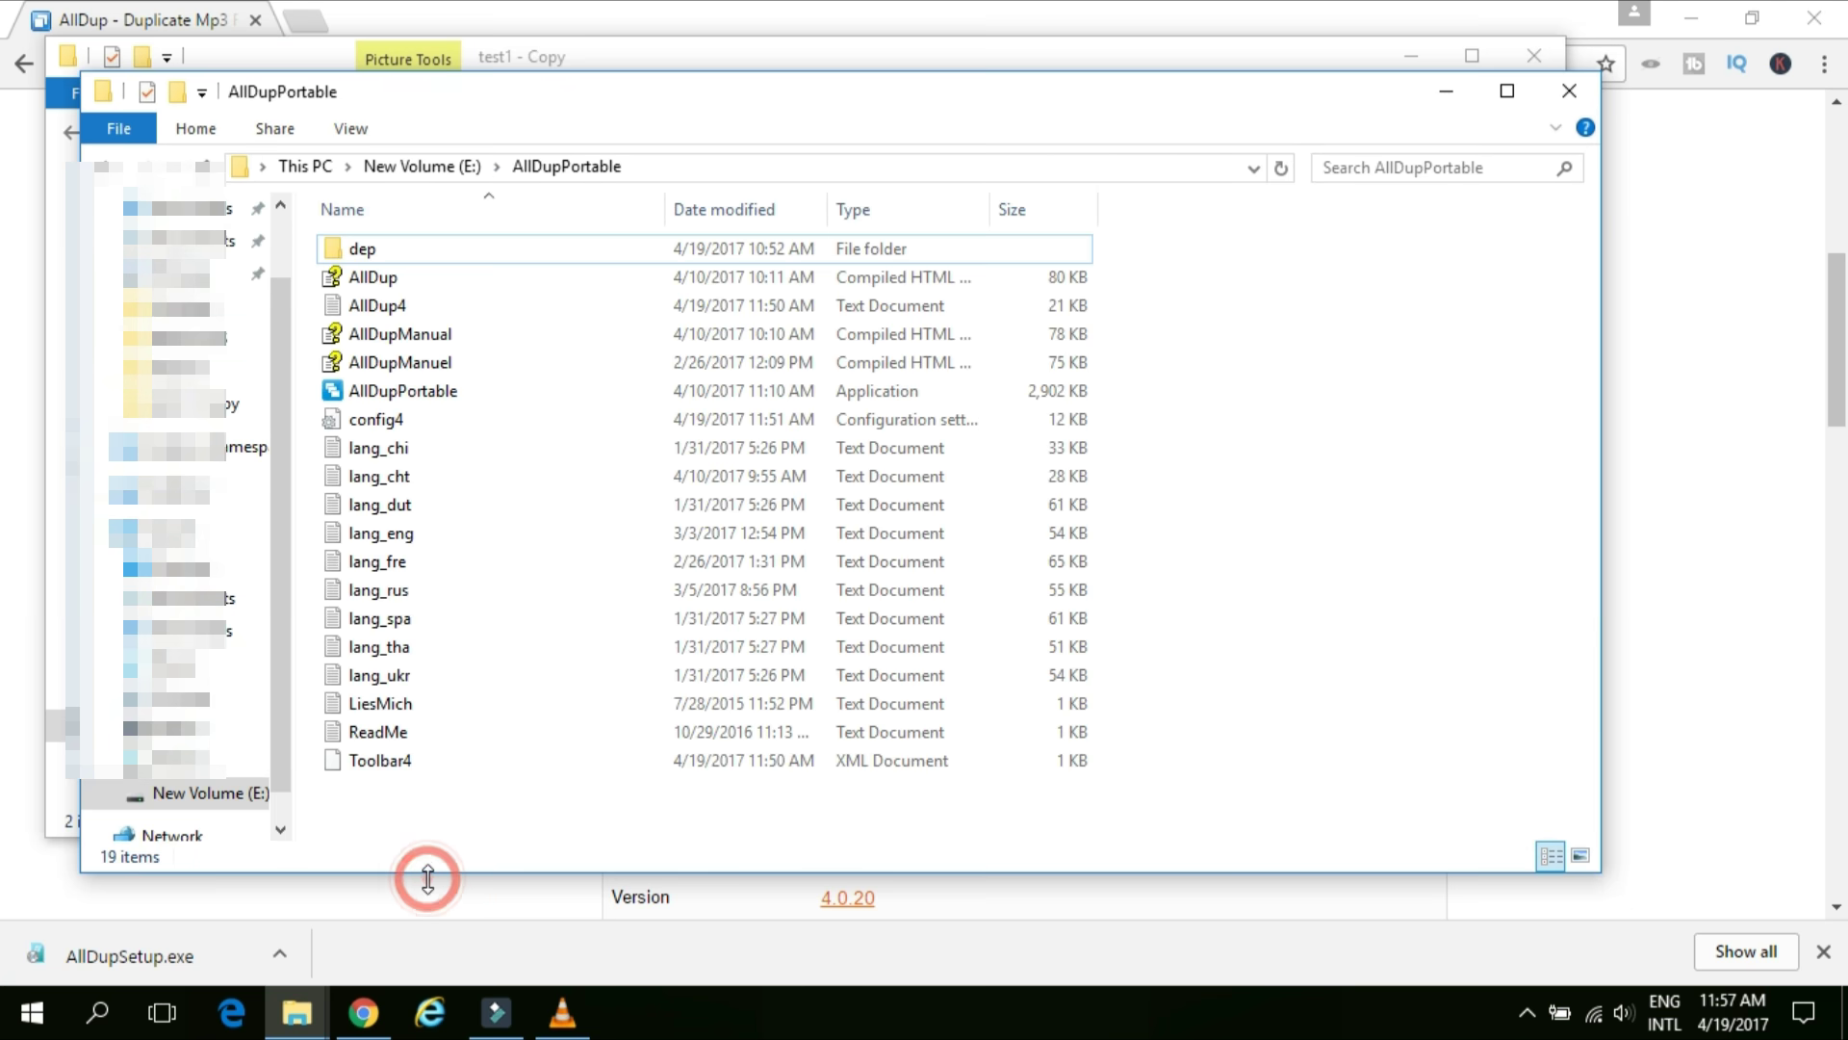
double_click(394, 386)
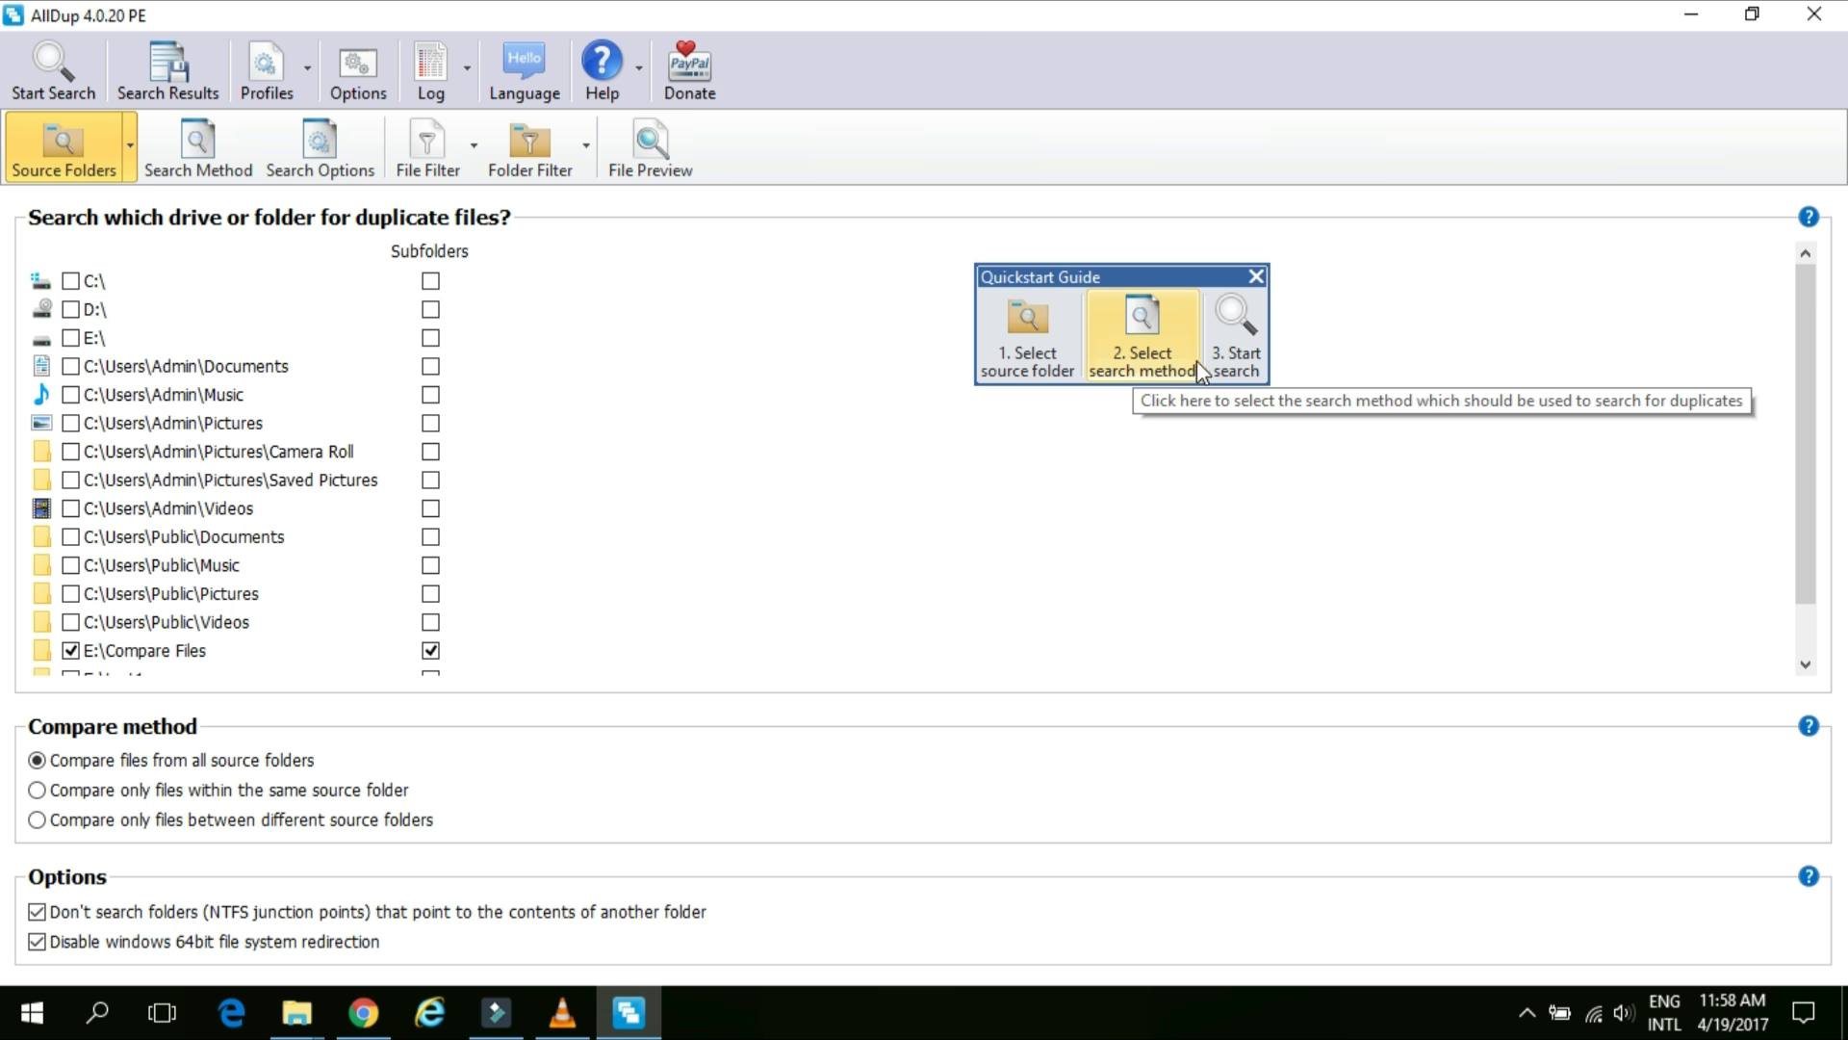
click(1241, 371)
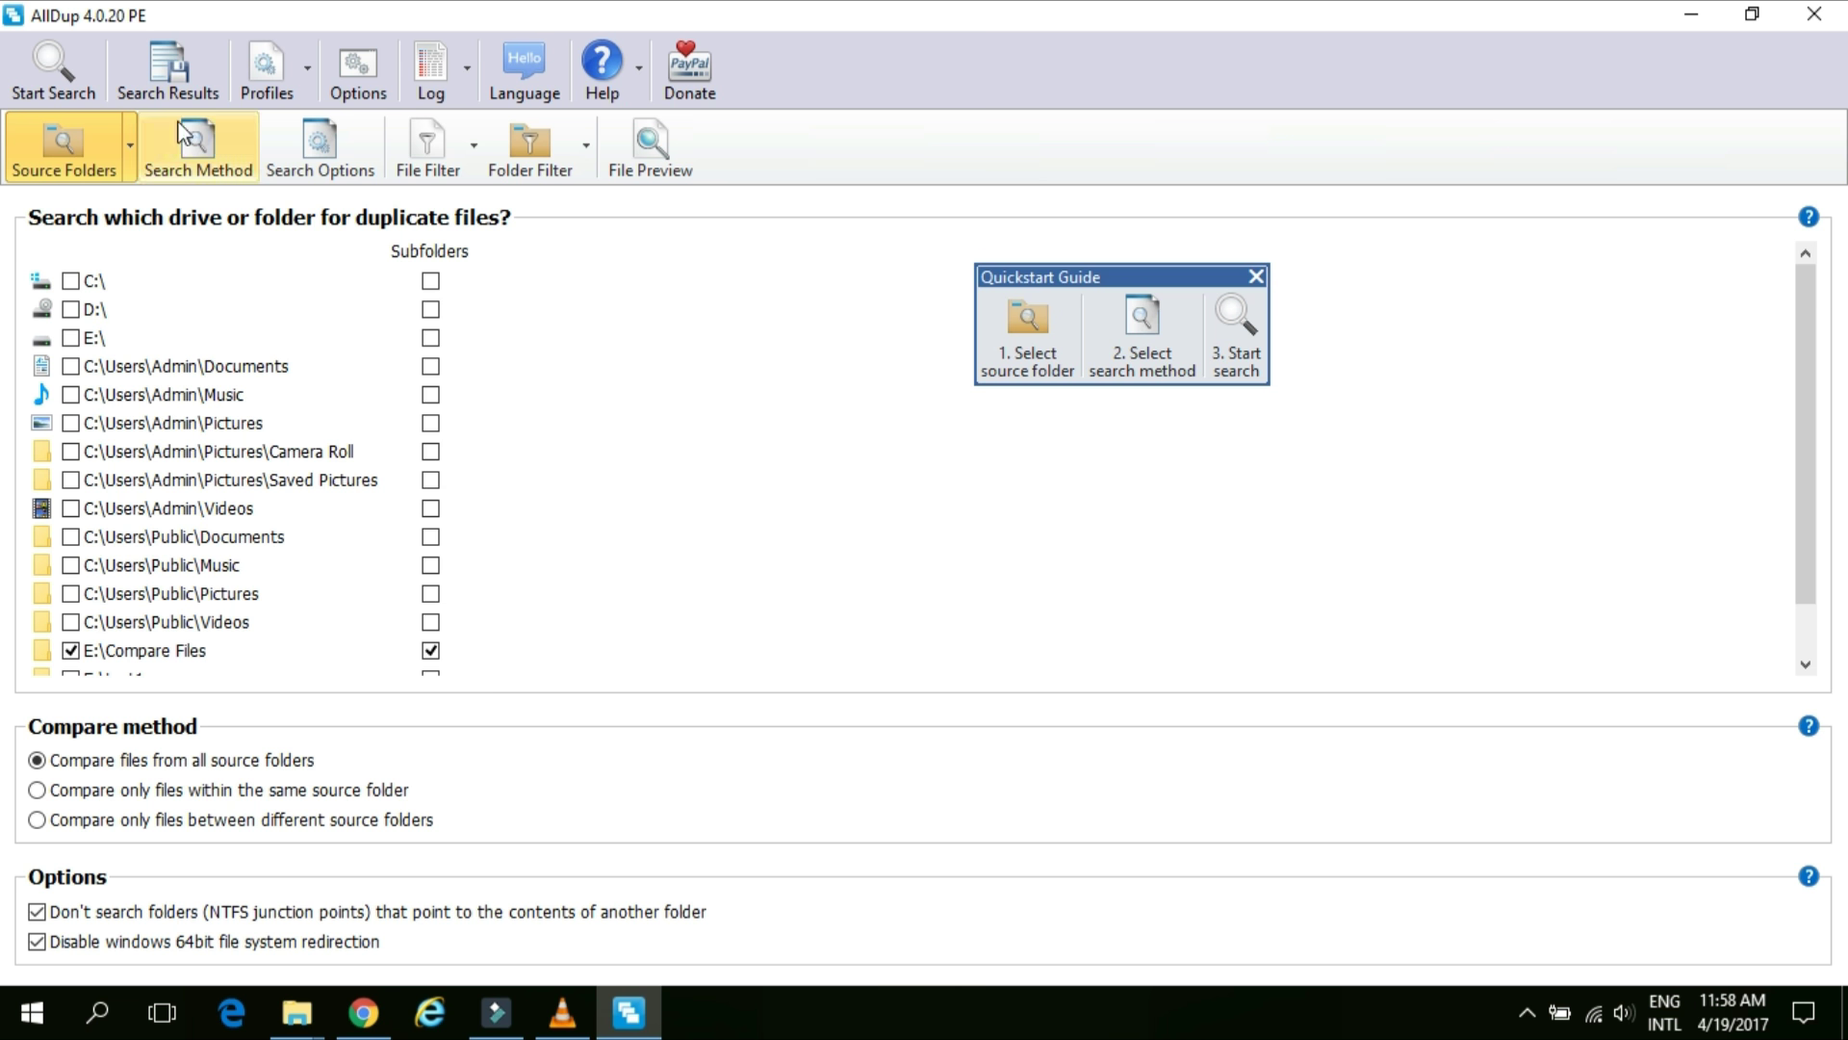
click(130, 154)
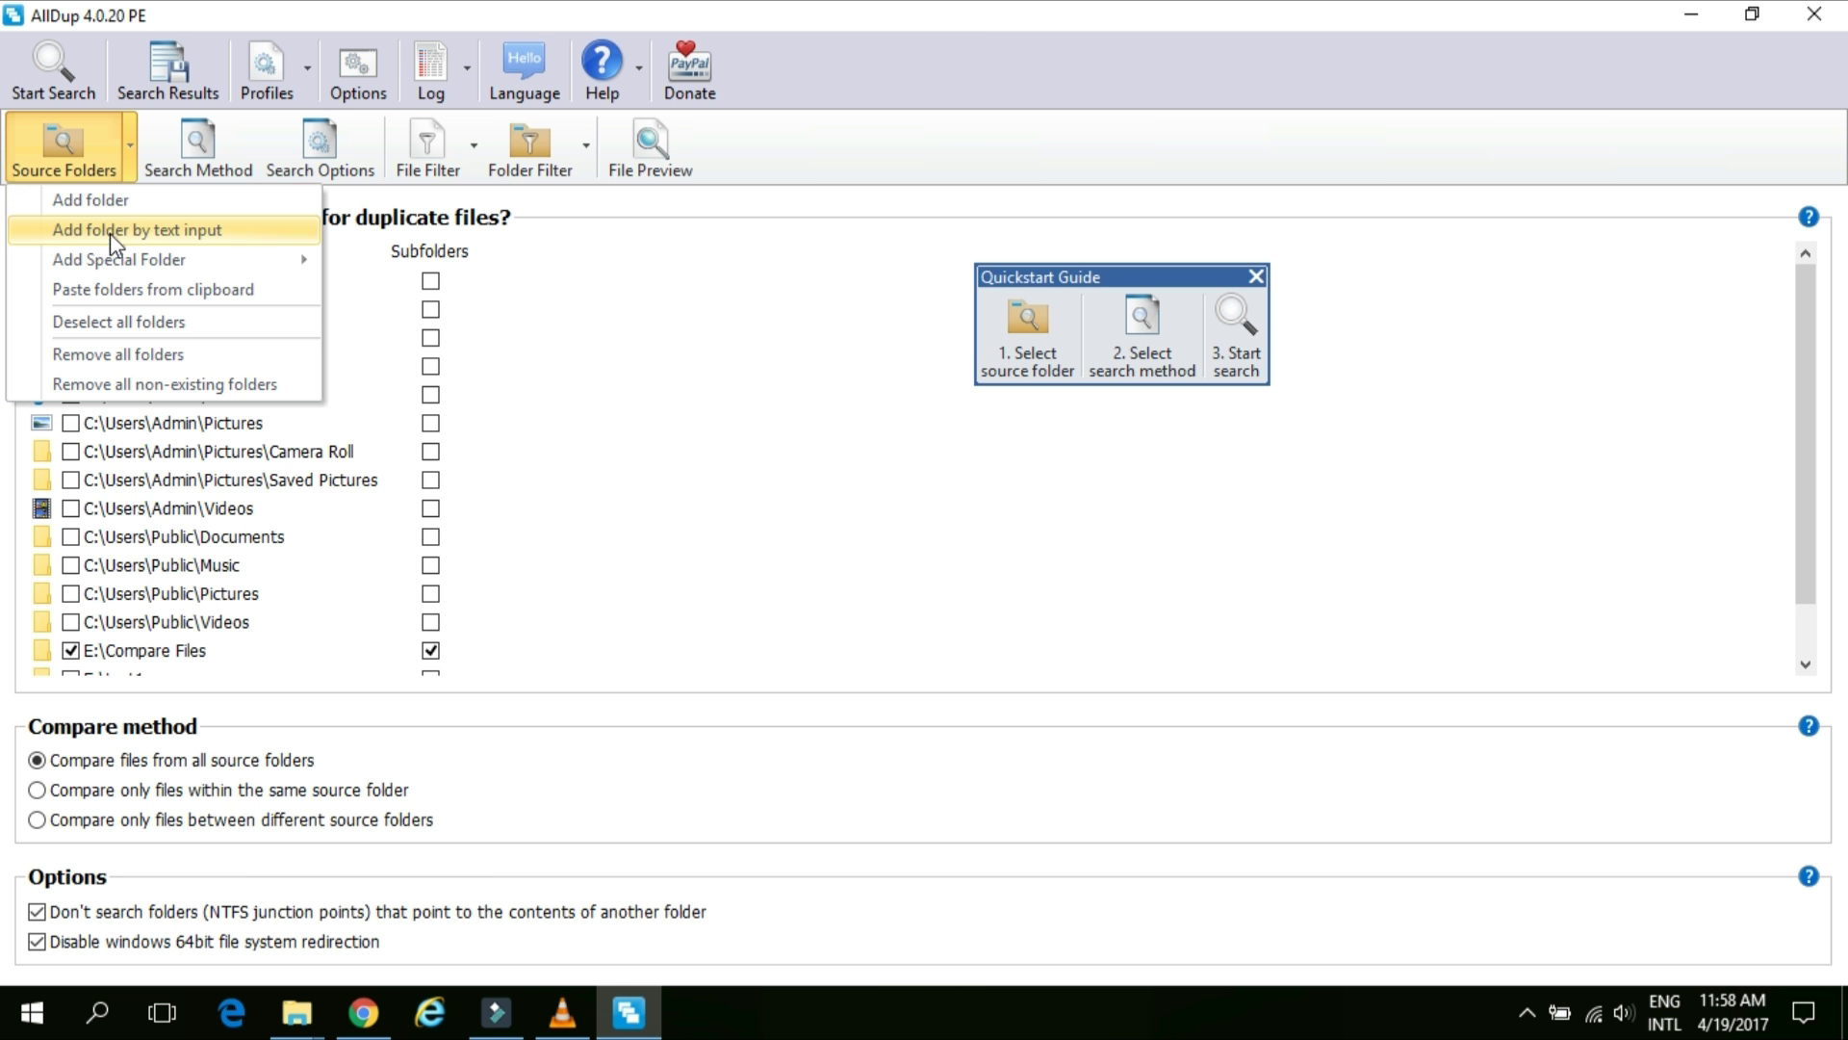
mouse_move(99, 264)
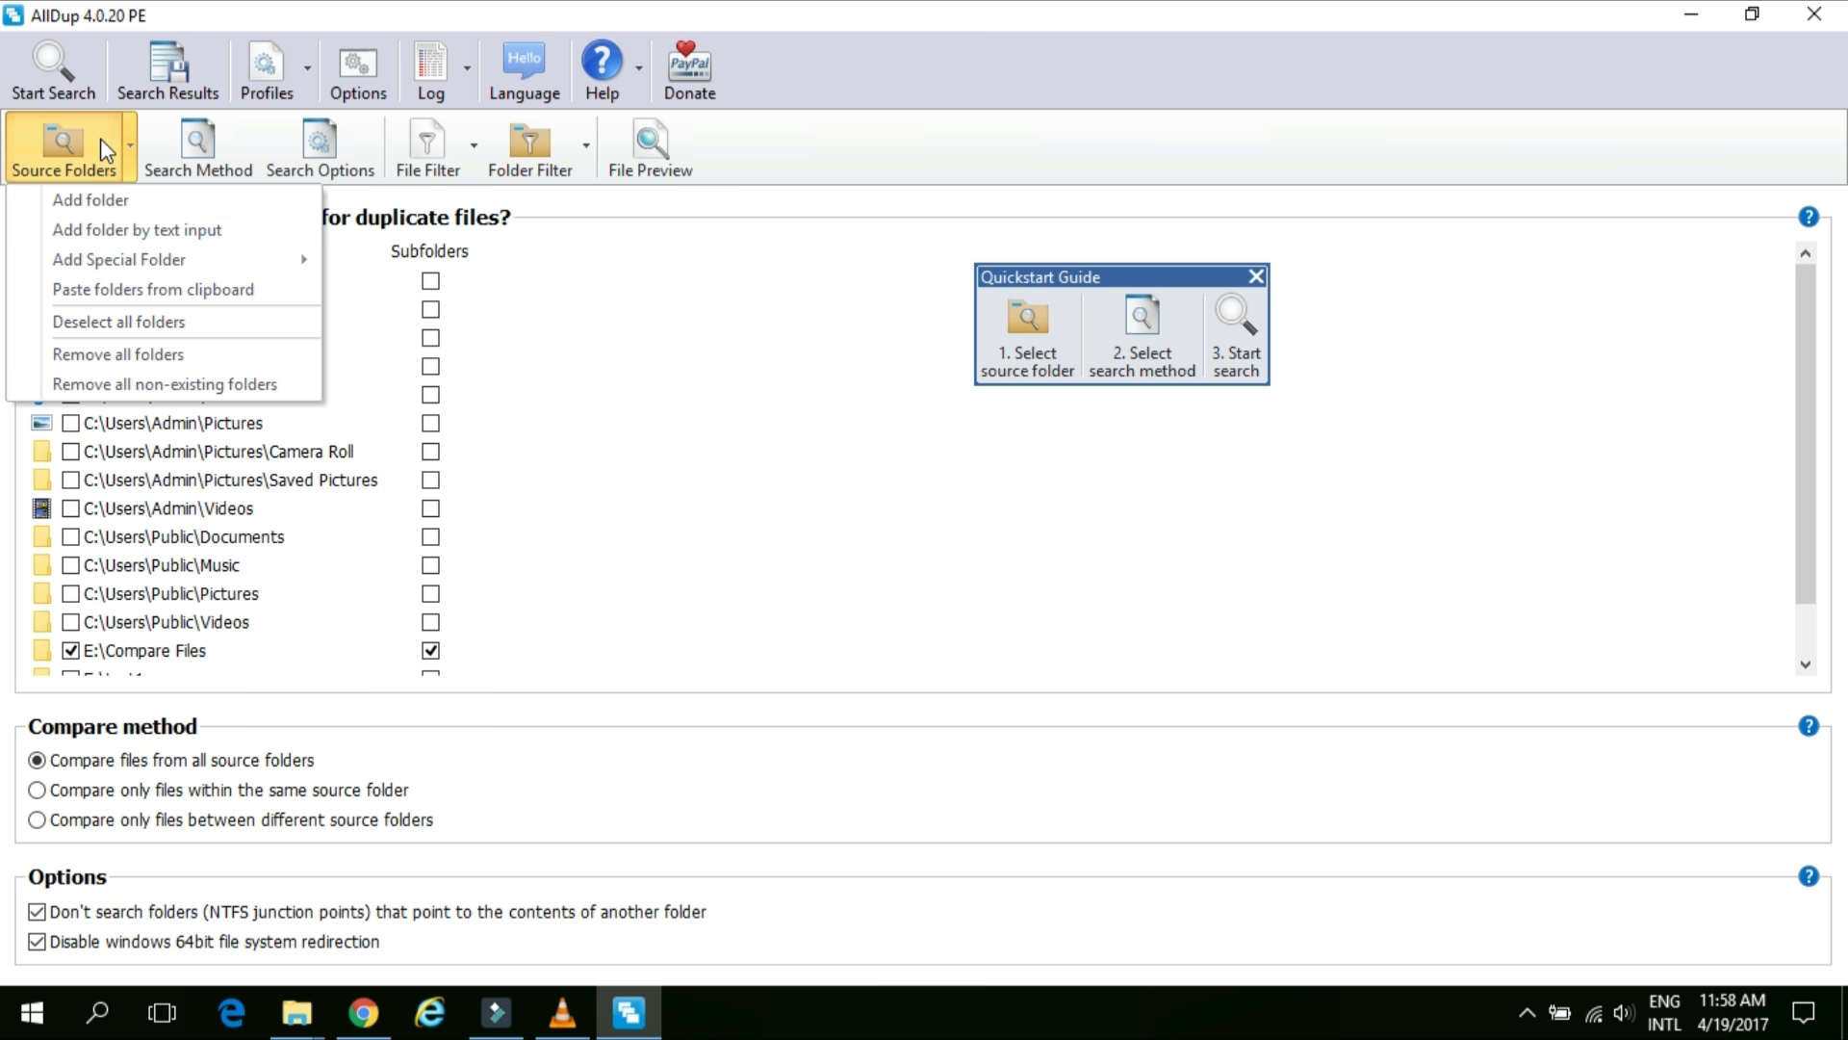
click(623, 287)
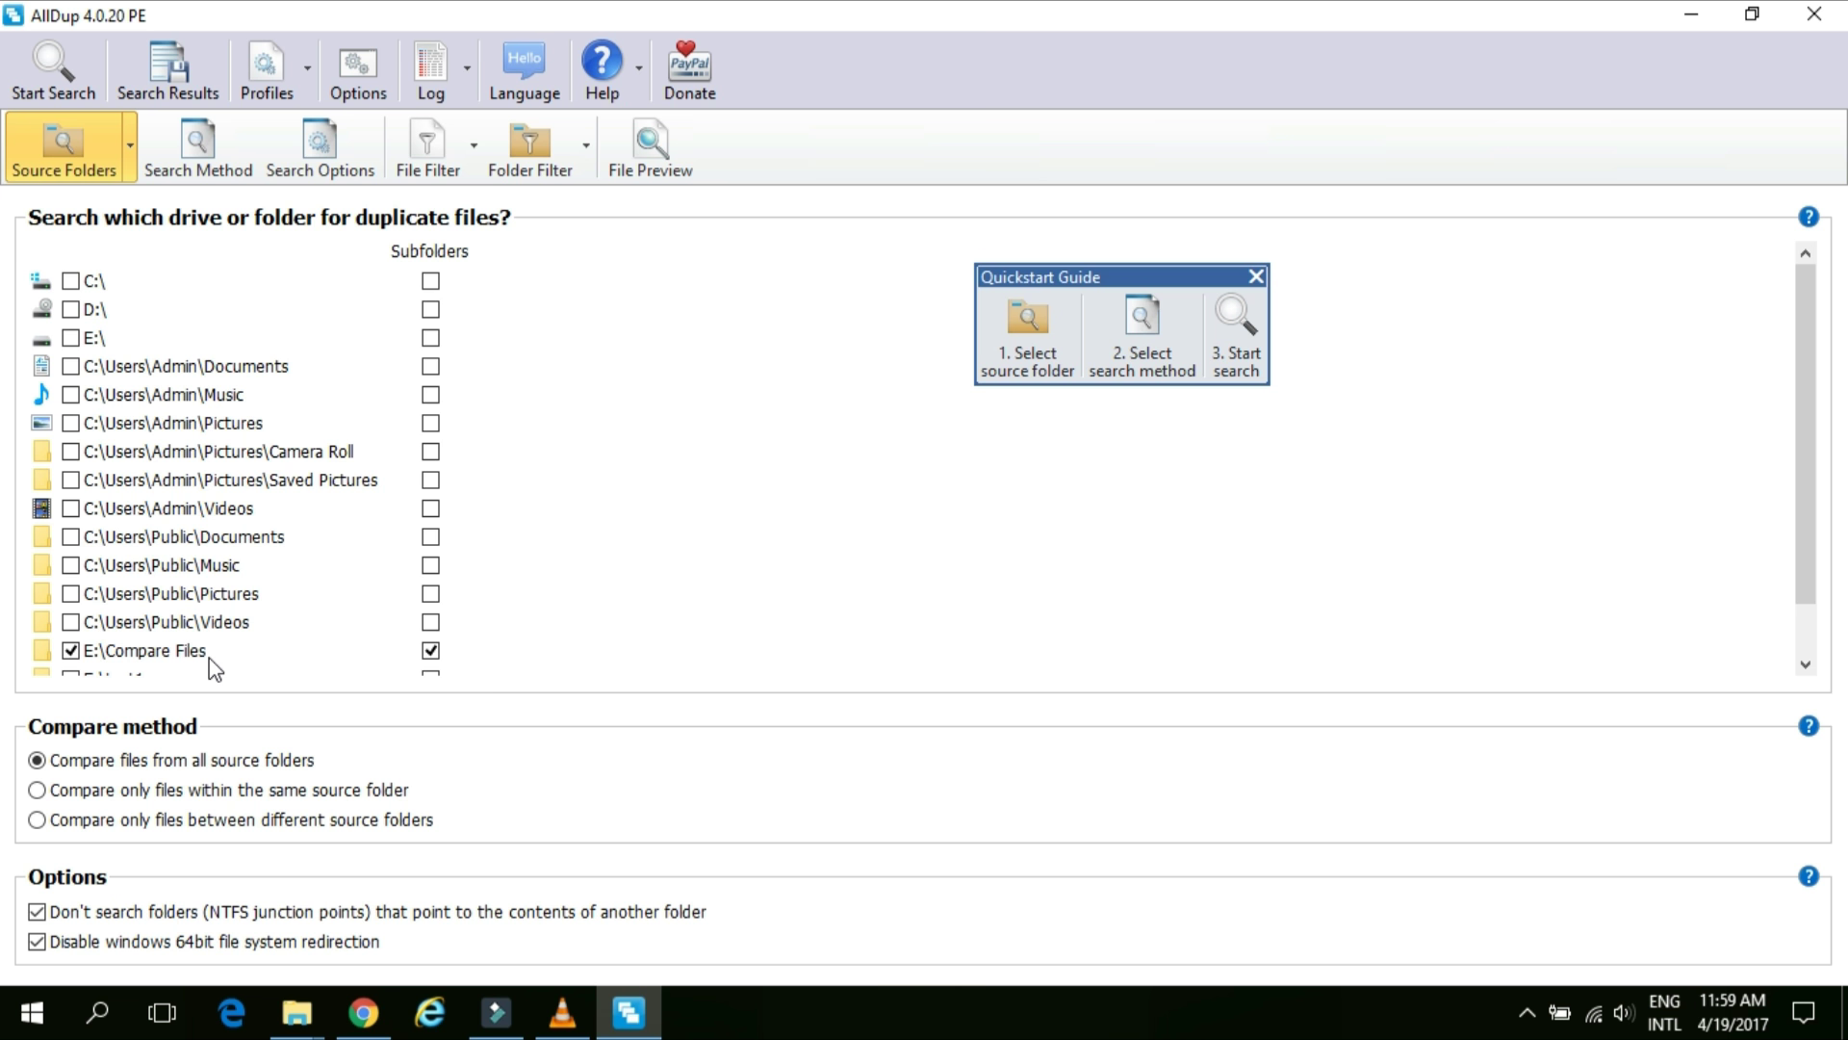
Step: Add the Compare Files folder on drive E (E:) to AllDup's source folders
click(125, 142)
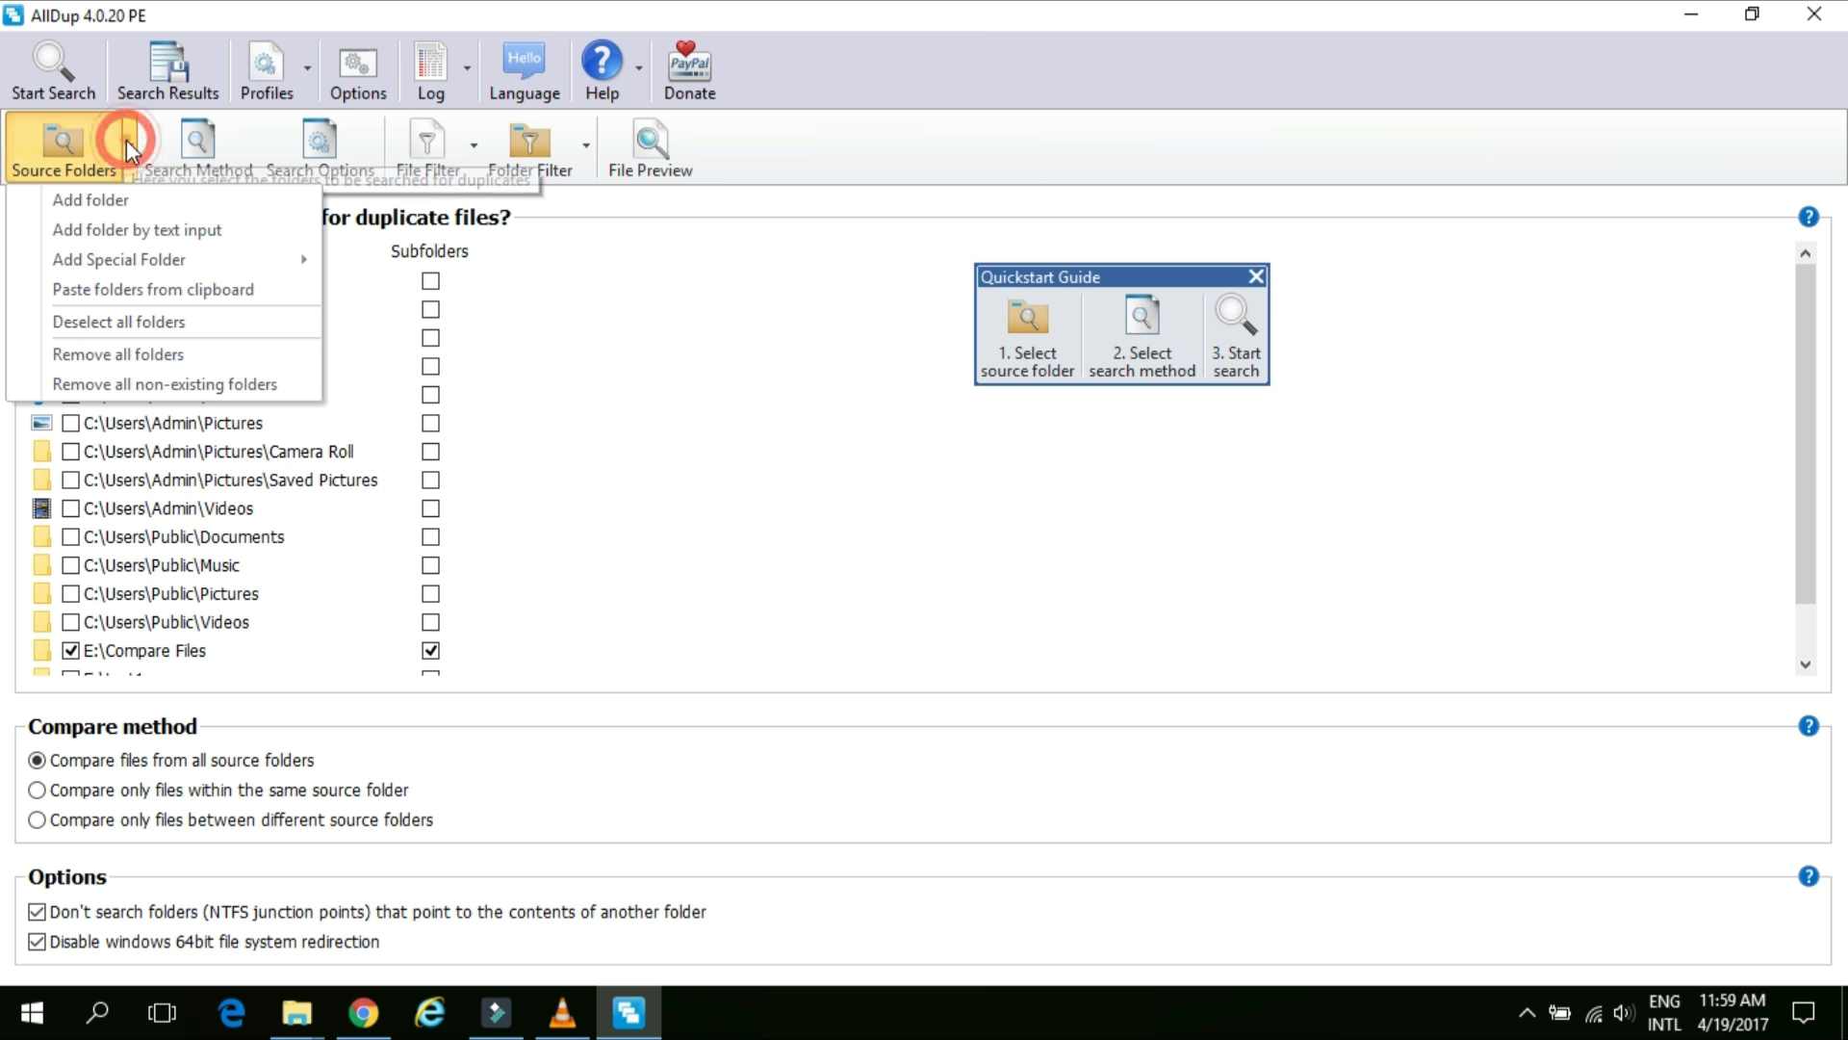
click(100, 195)
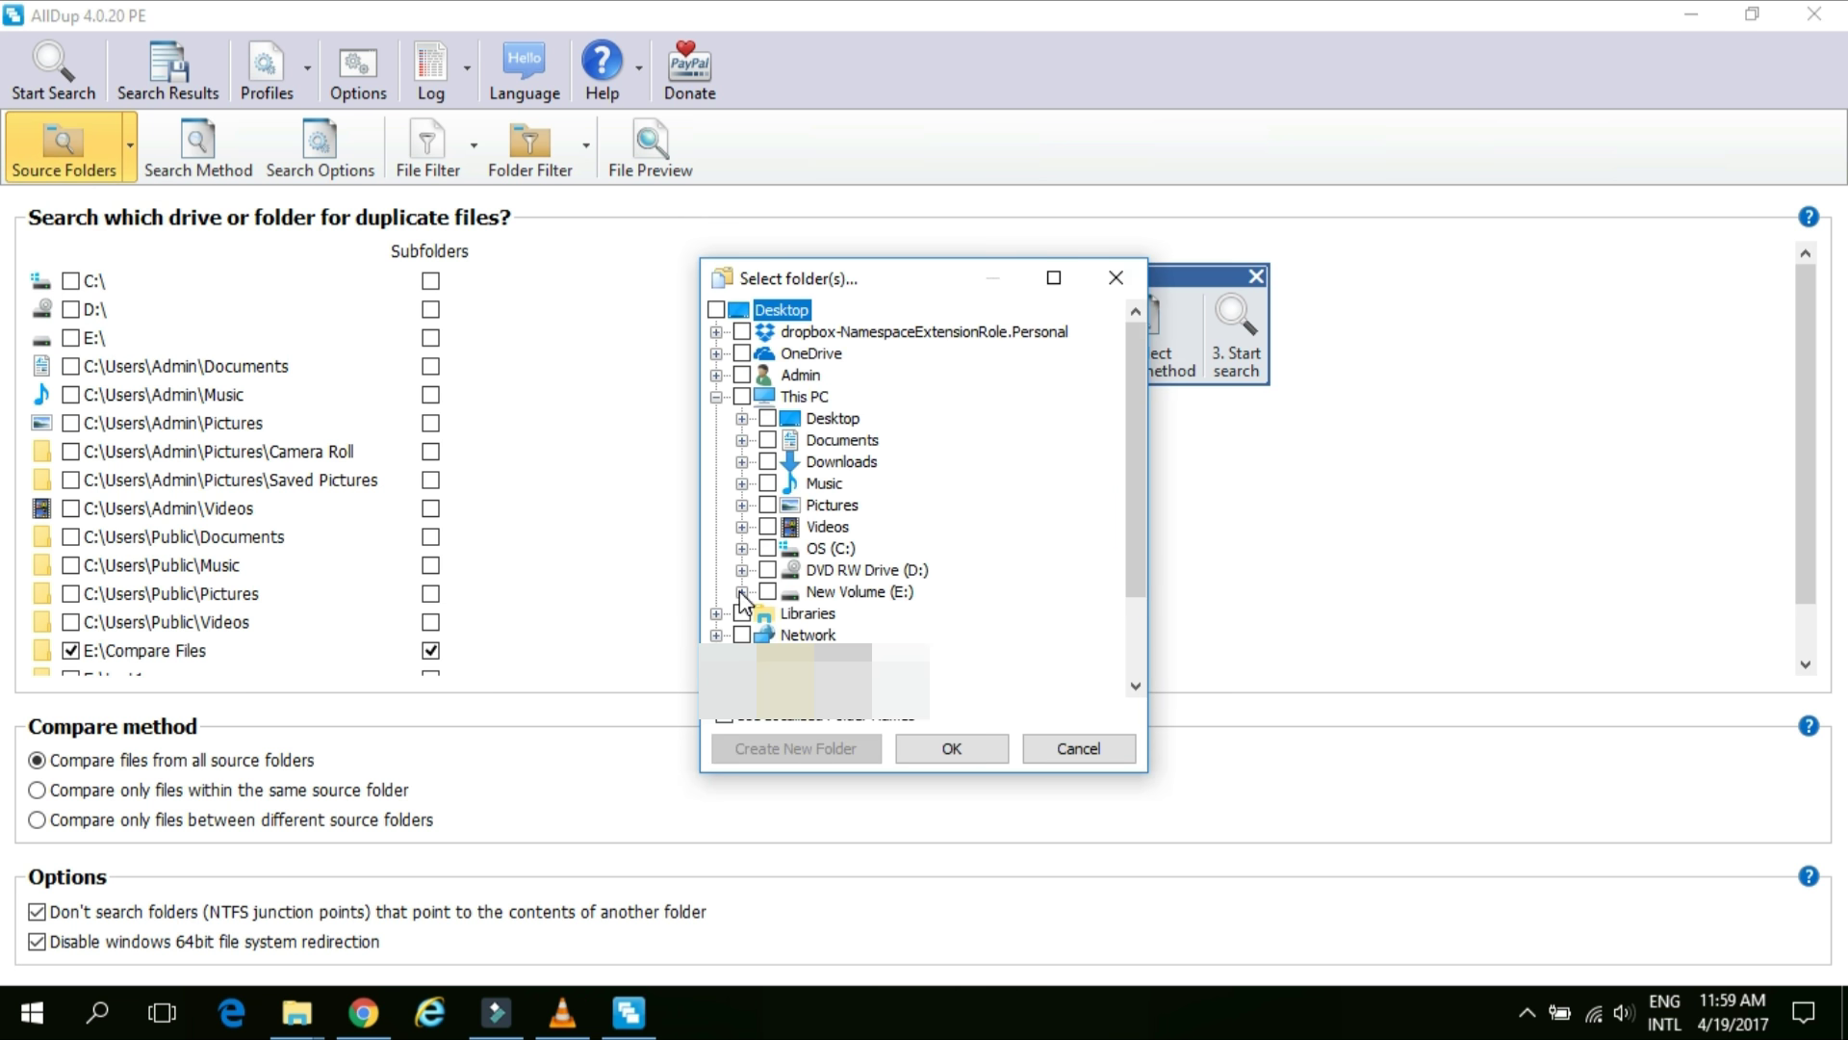
click(742, 591)
scroll(915, 481, down, 5)
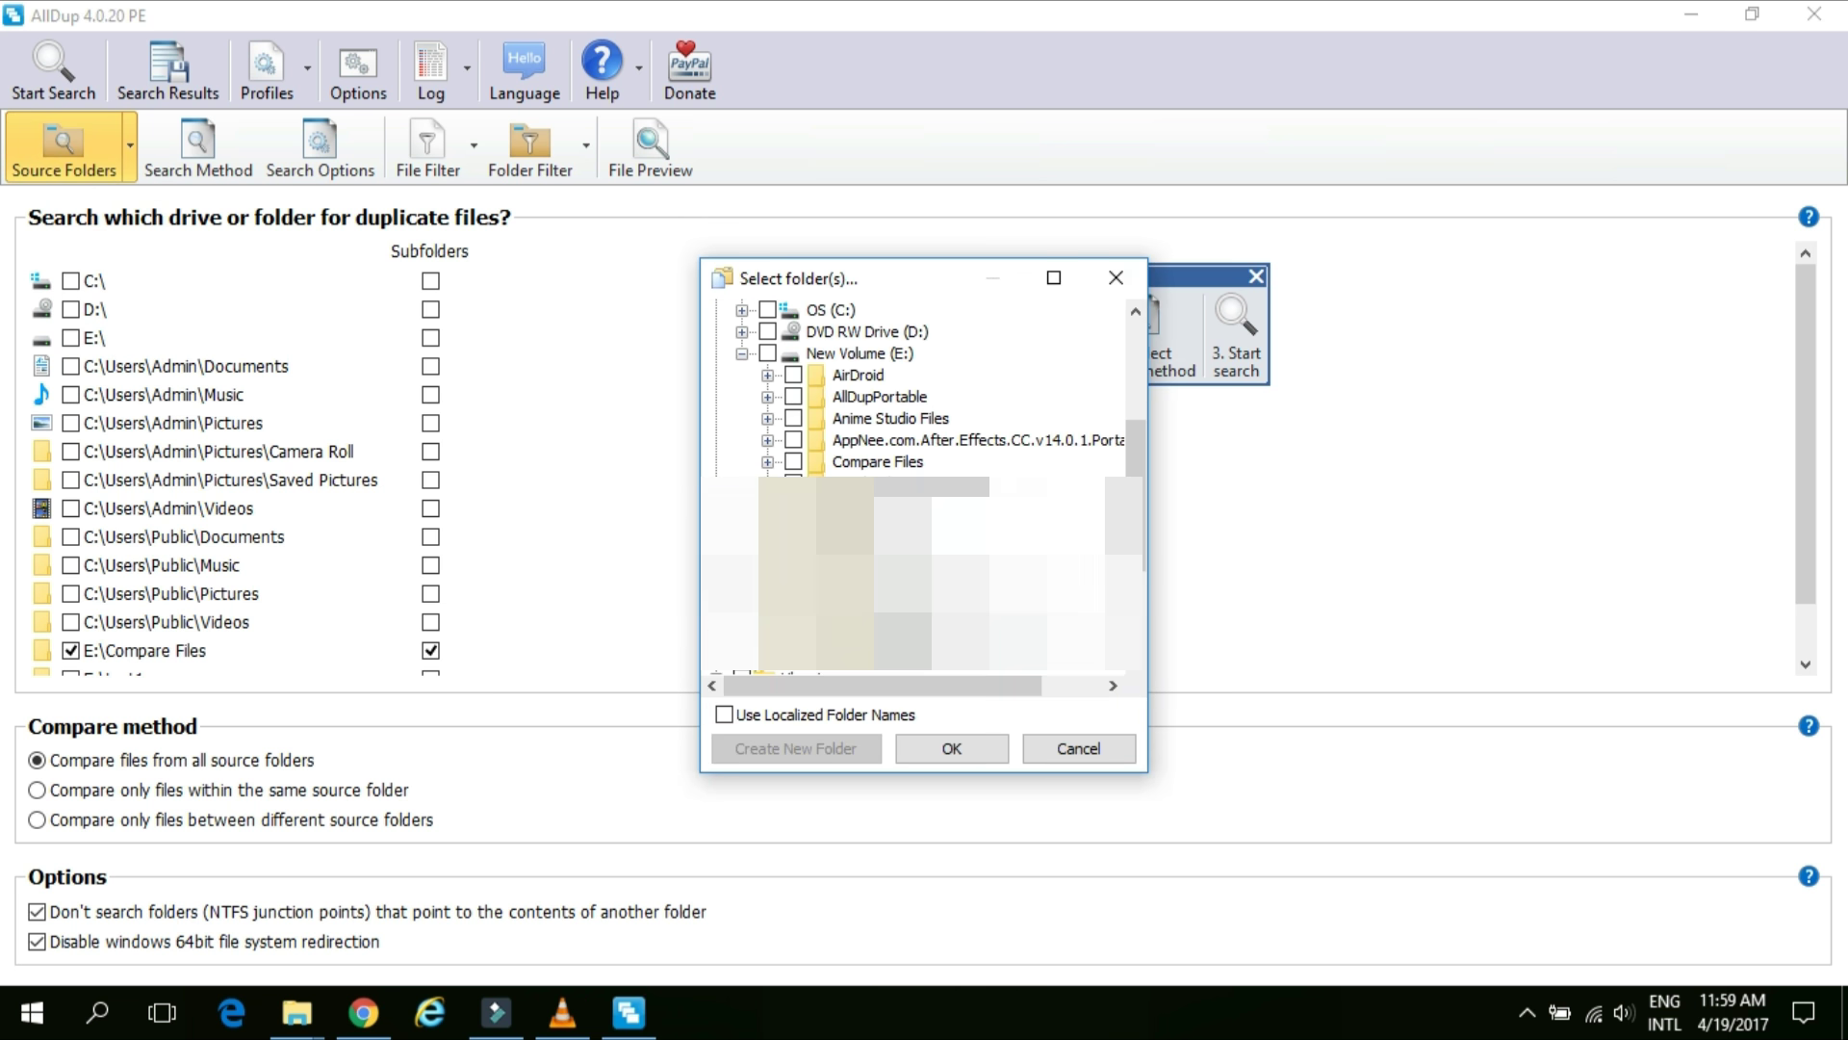
click(793, 462)
click(948, 749)
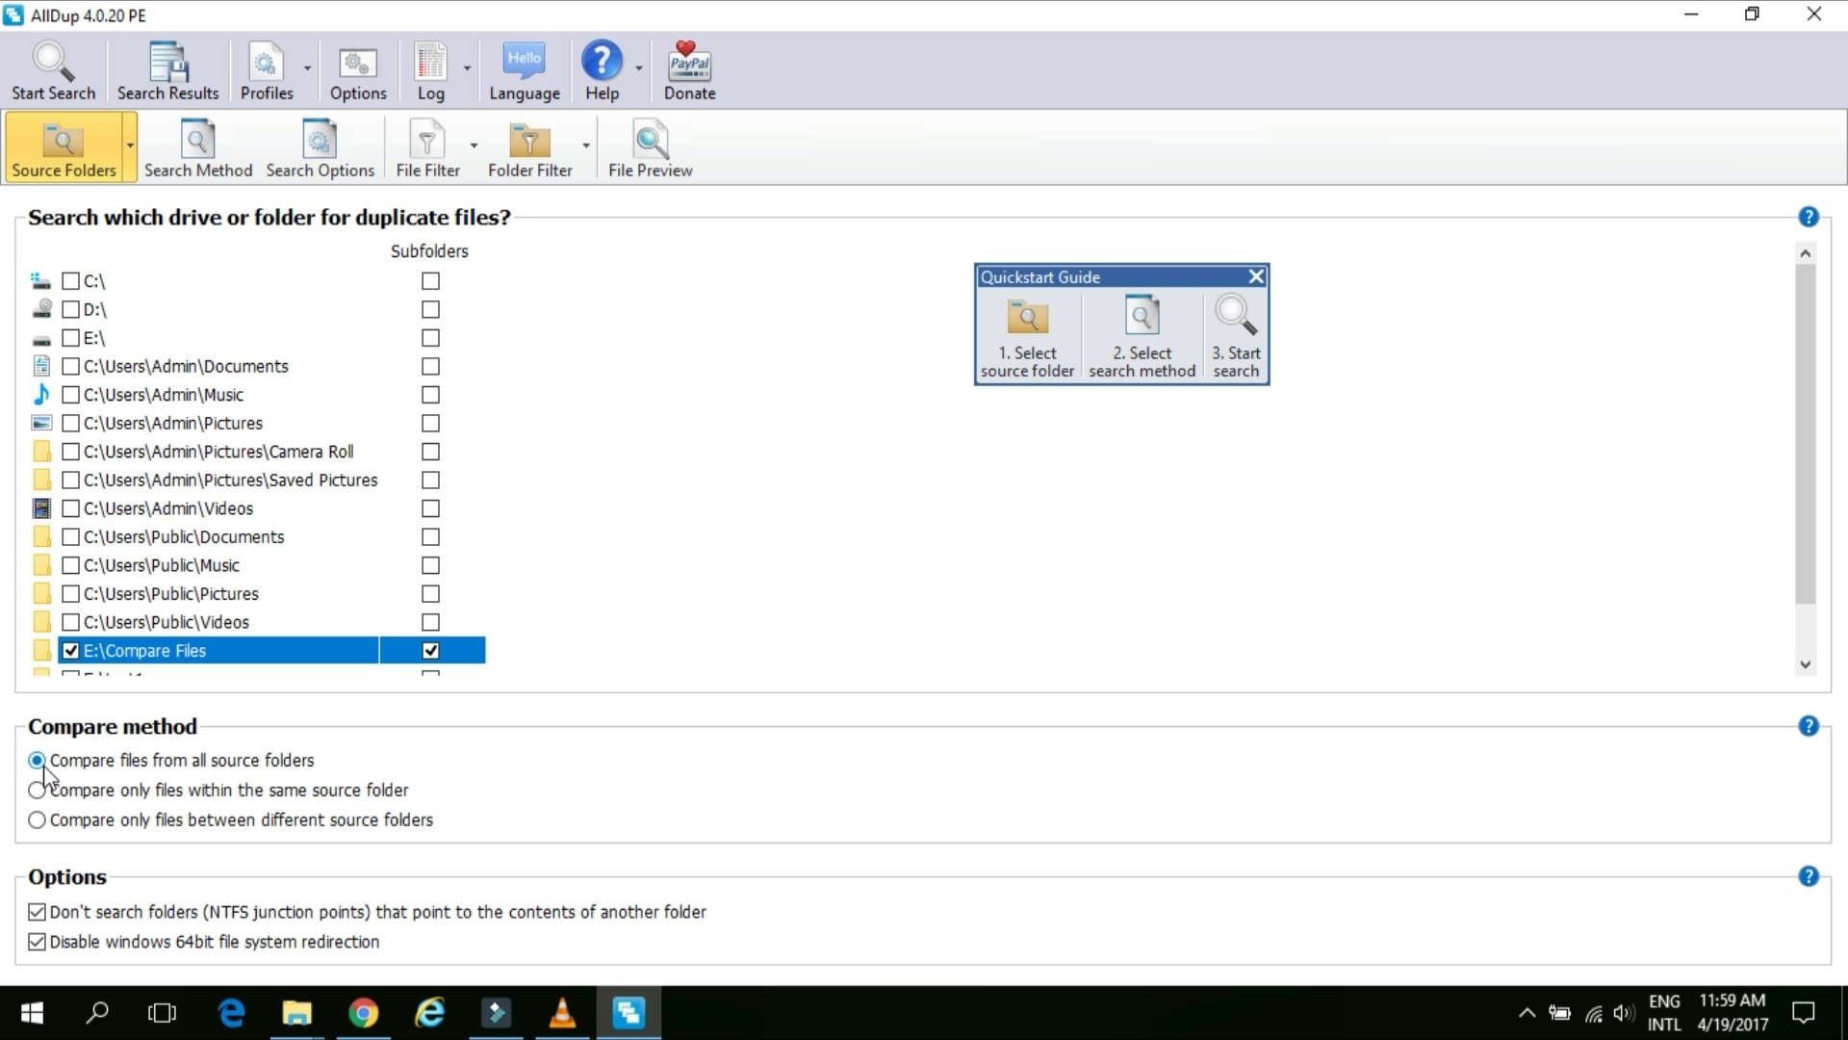
Step: Choose 'Compare files from all source folders' and view the Search Method settings
click(175, 761)
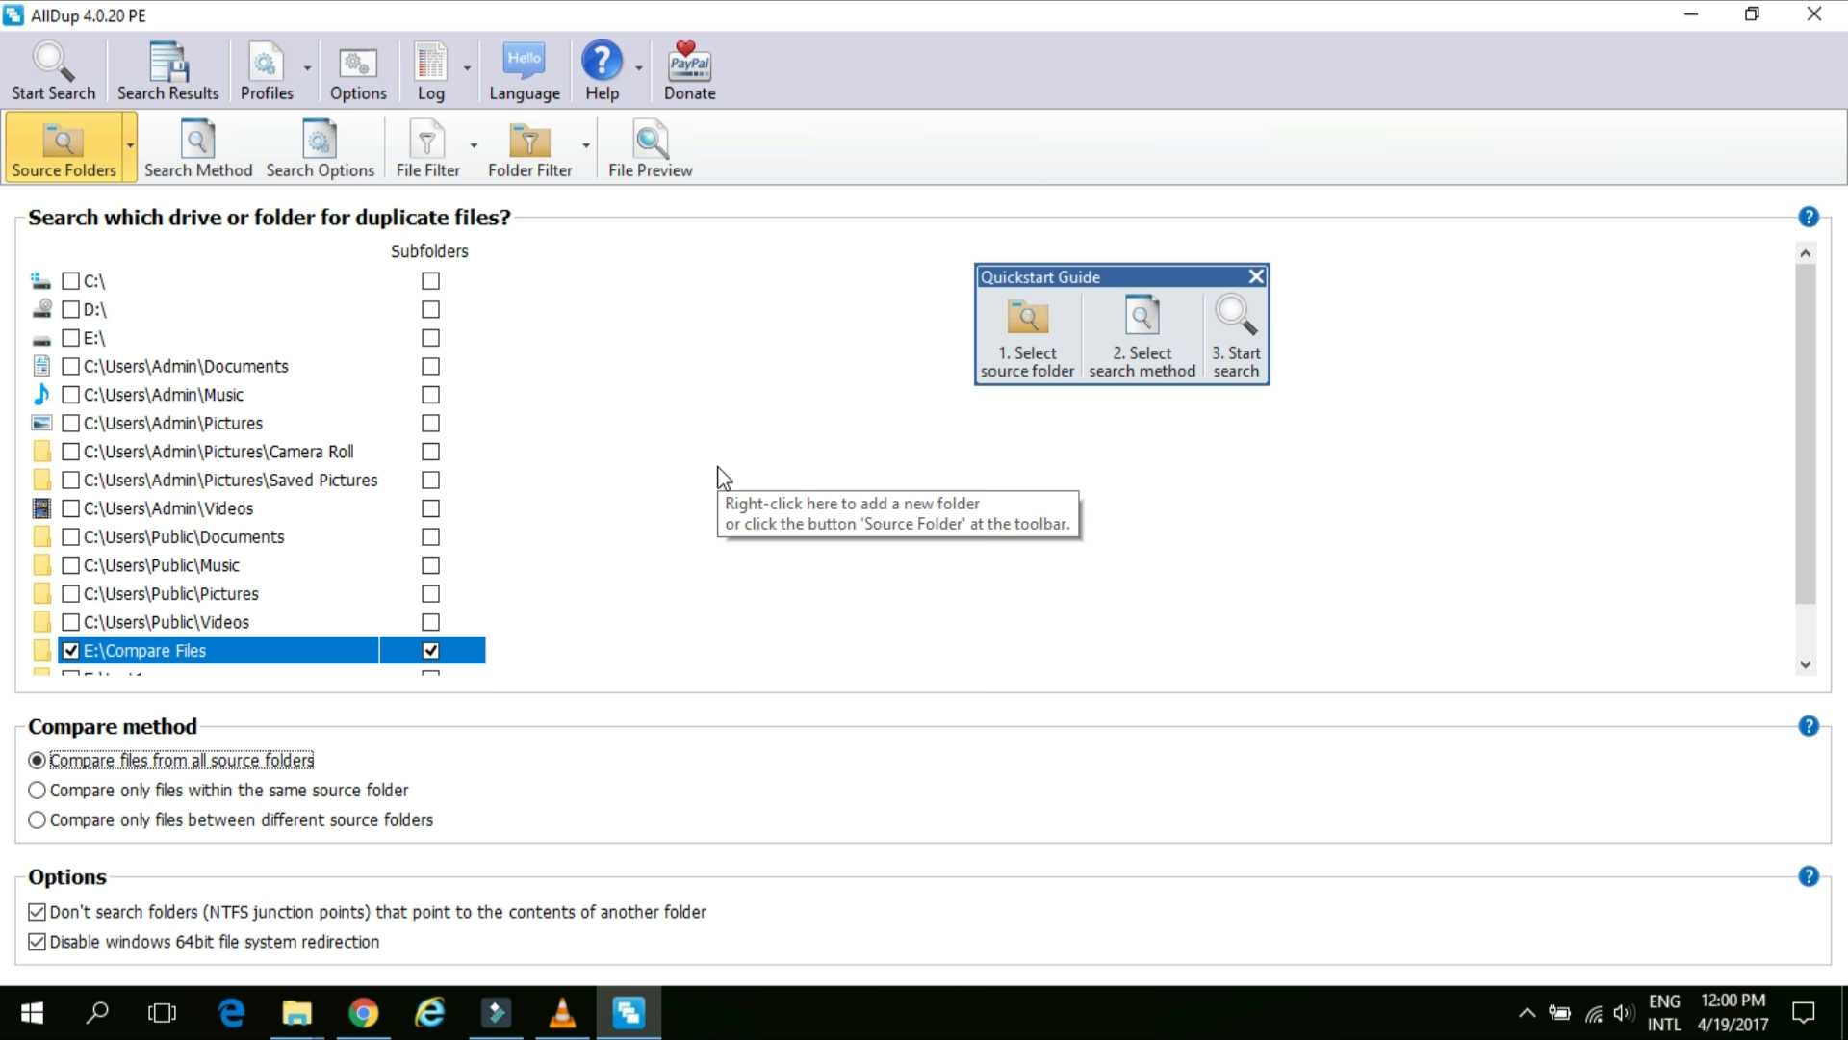
click(208, 164)
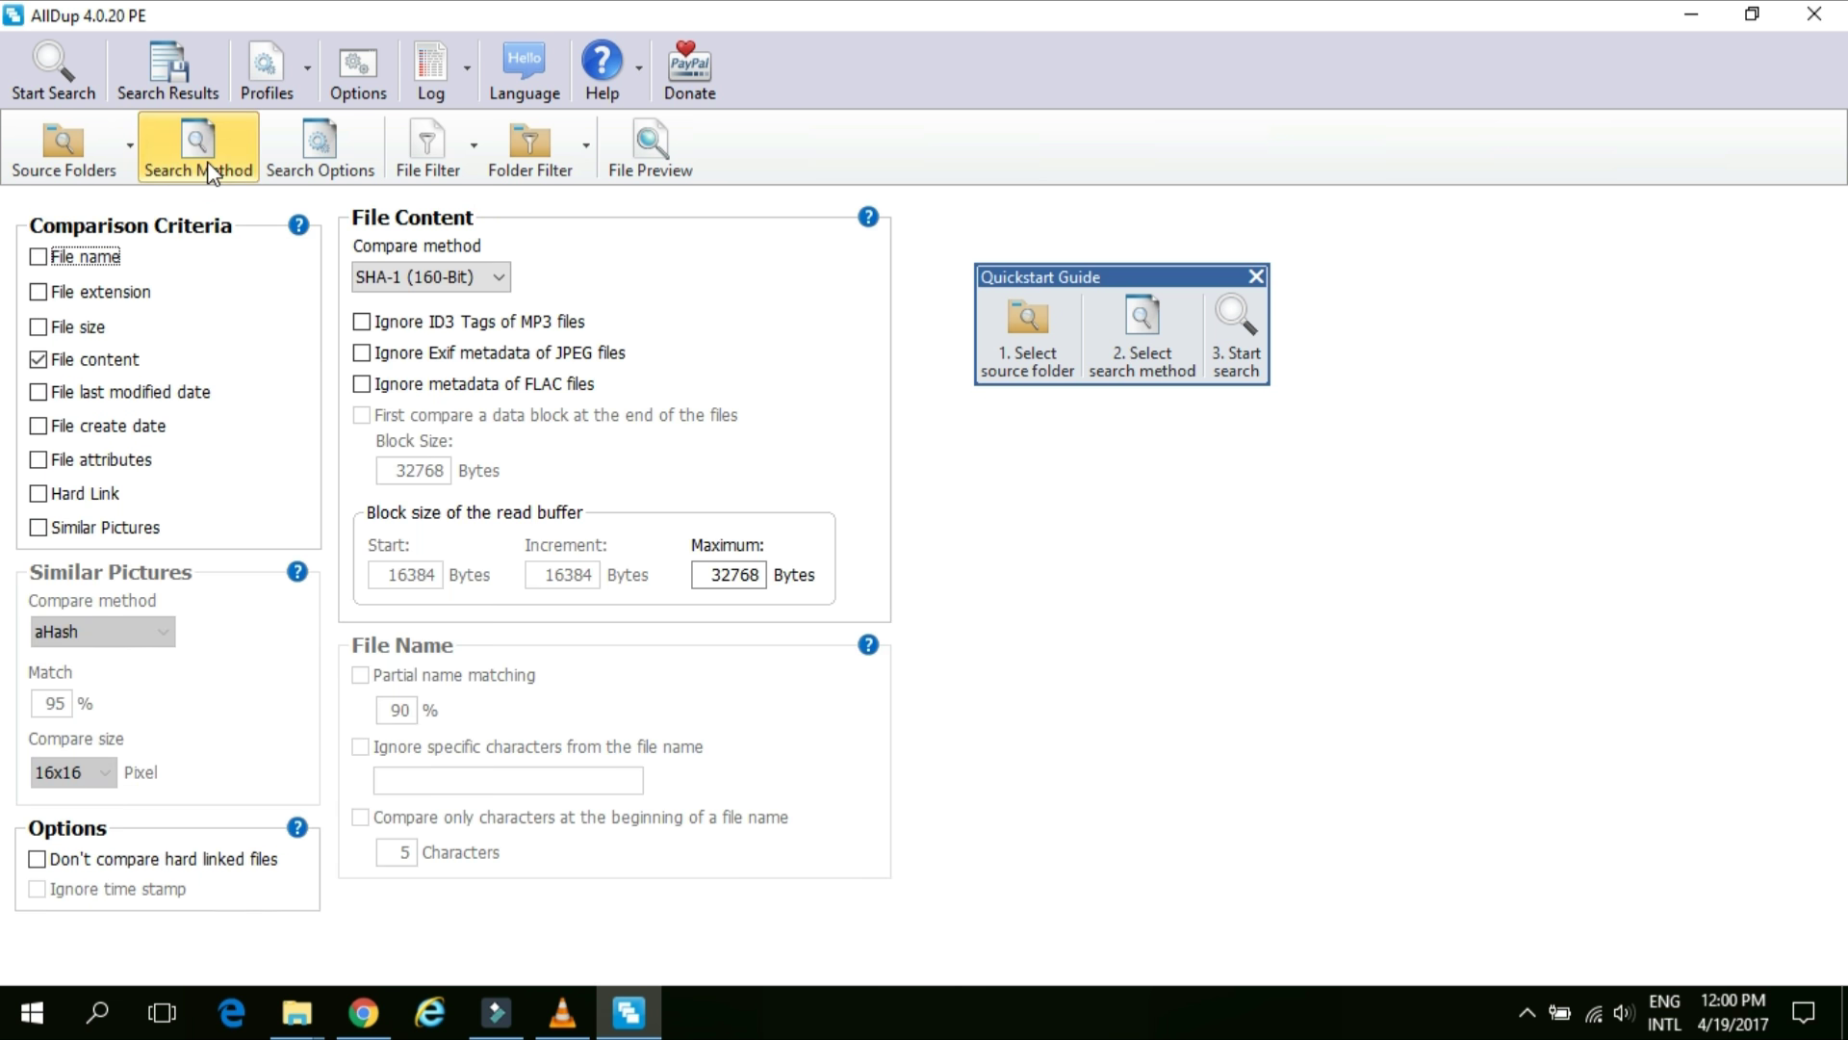
Step: Set the comparison criteria to File name plus File content, leaving extension and size off
click(37, 256)
click(38, 292)
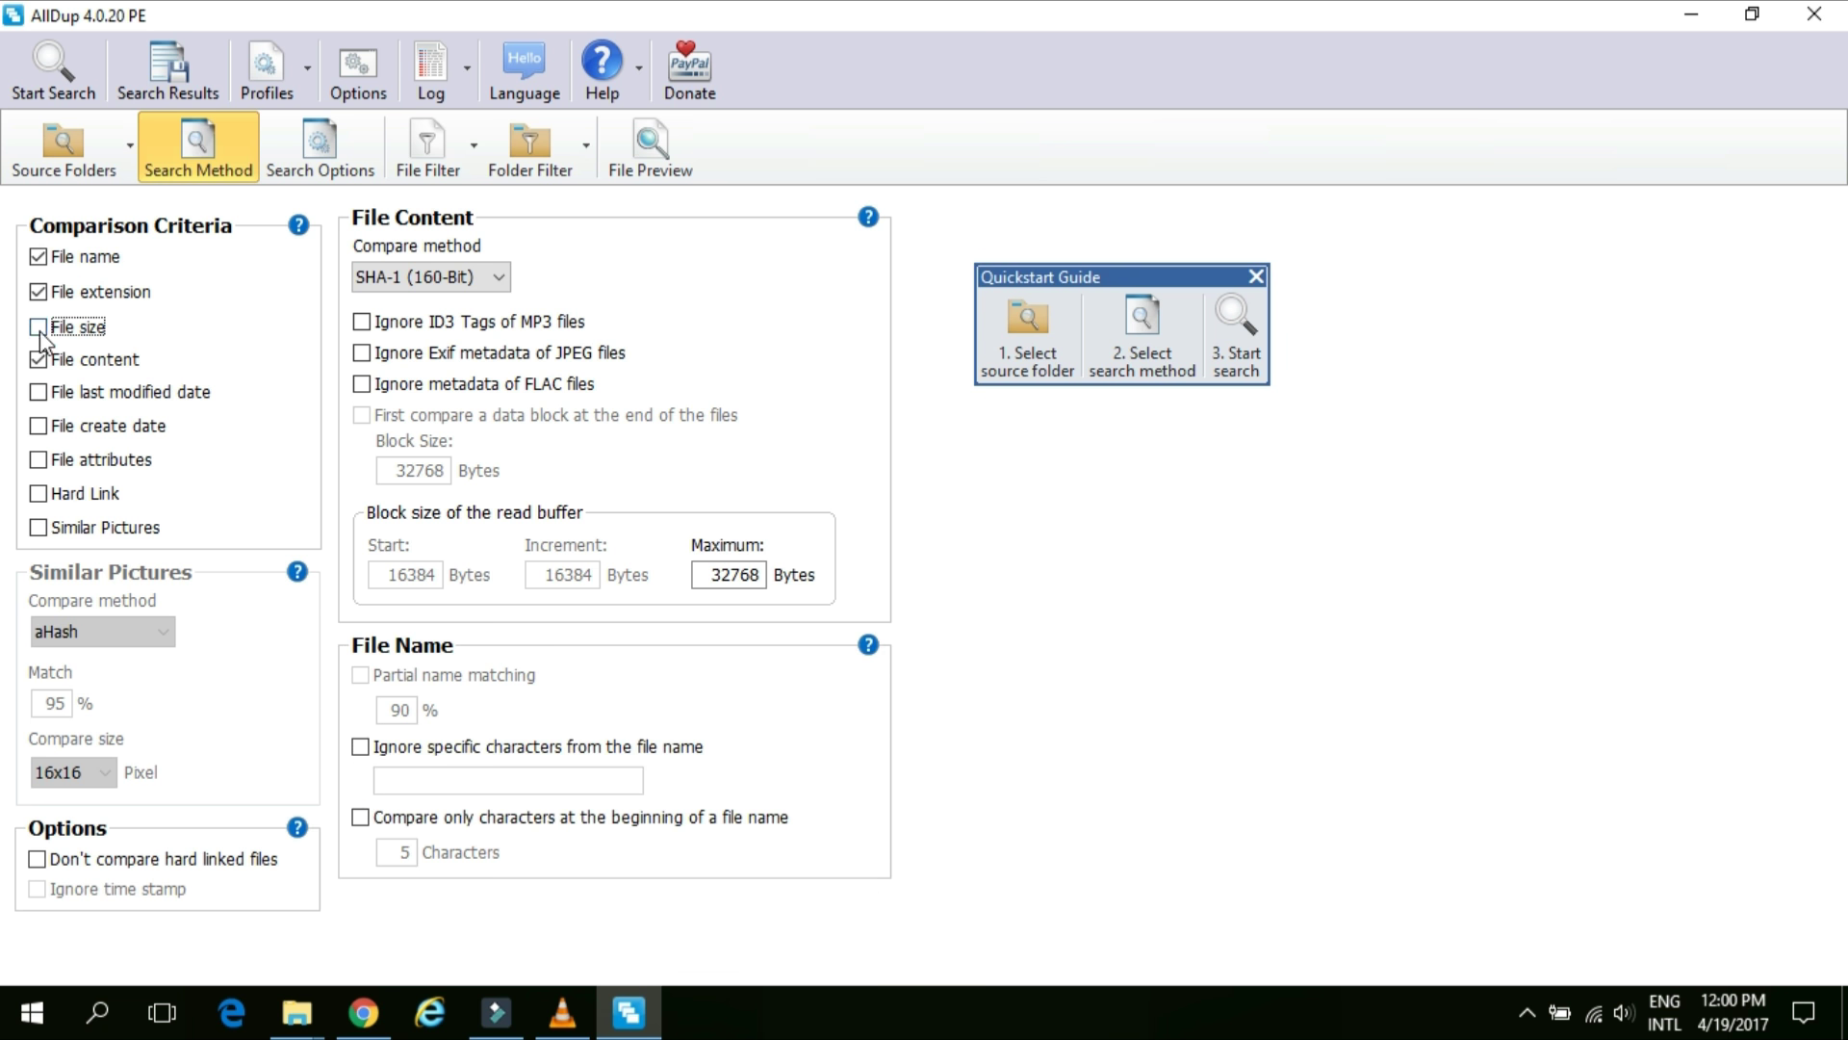
click(39, 327)
click(38, 291)
click(39, 327)
Step: Keep SHA-1 (160-Bit) as the file content compare method
click(499, 277)
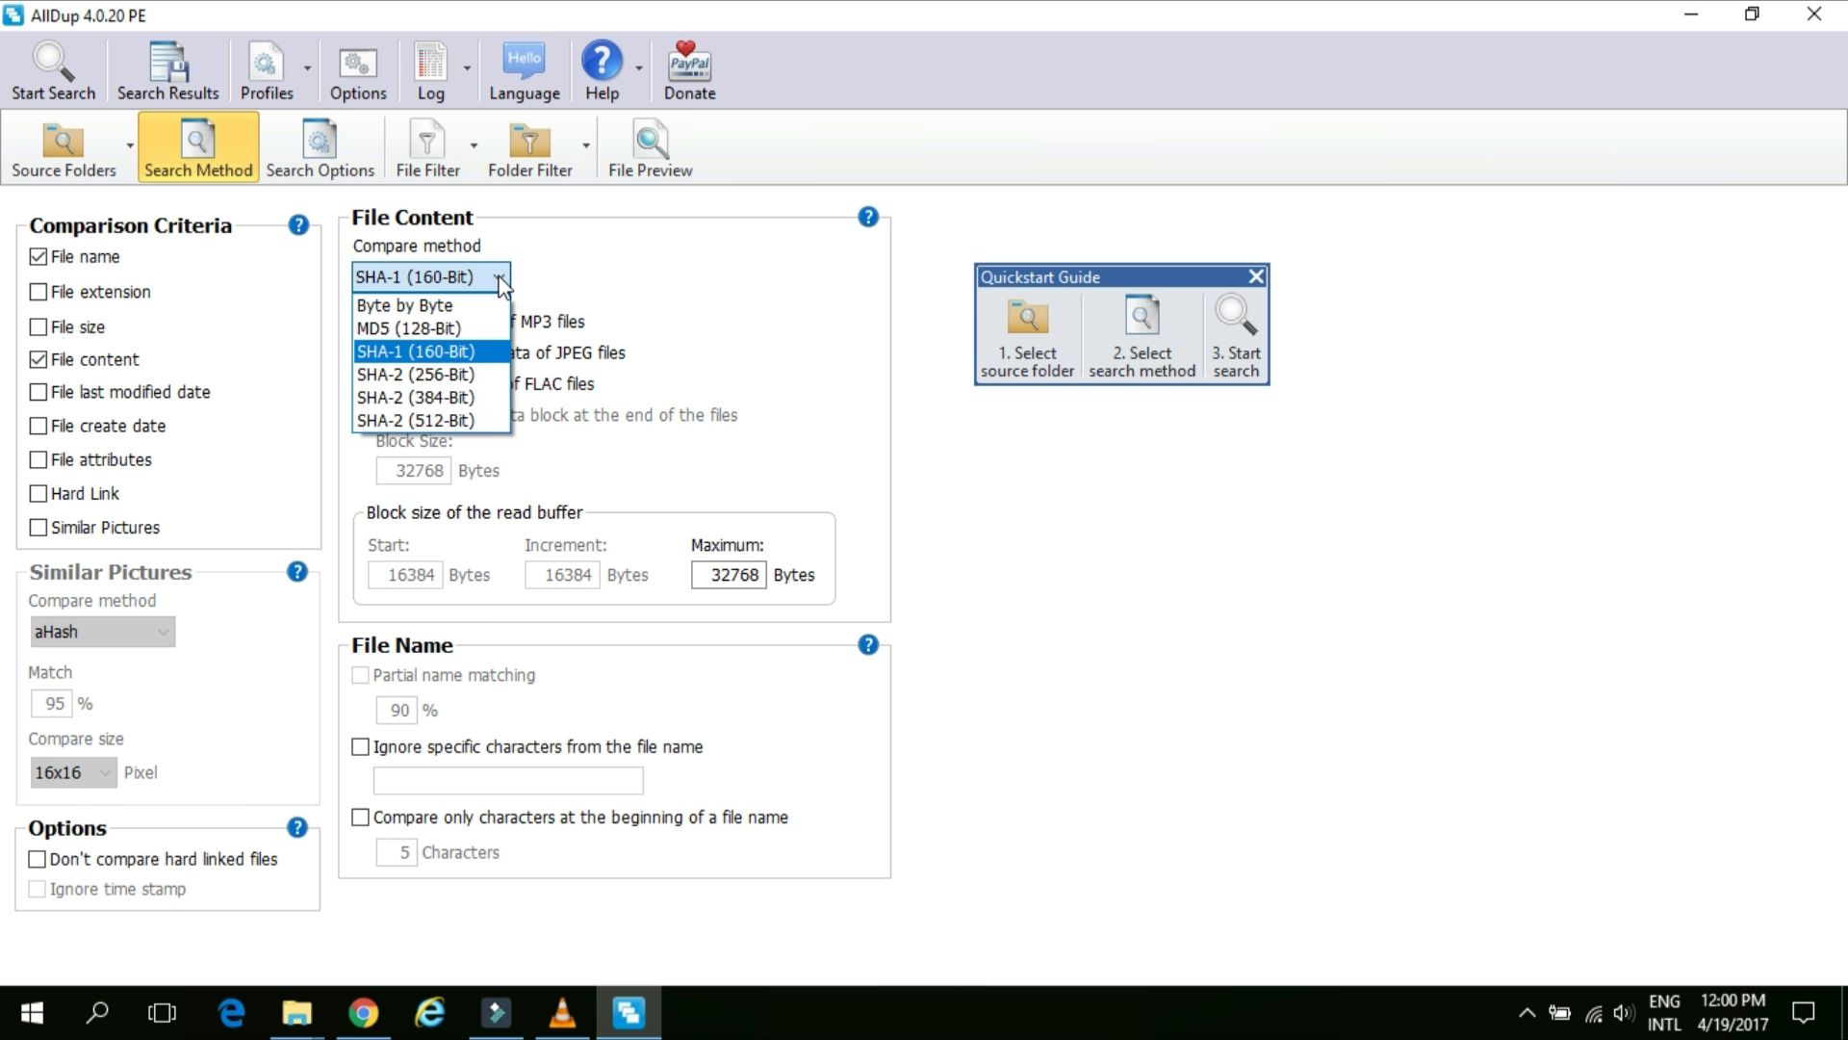
click(469, 351)
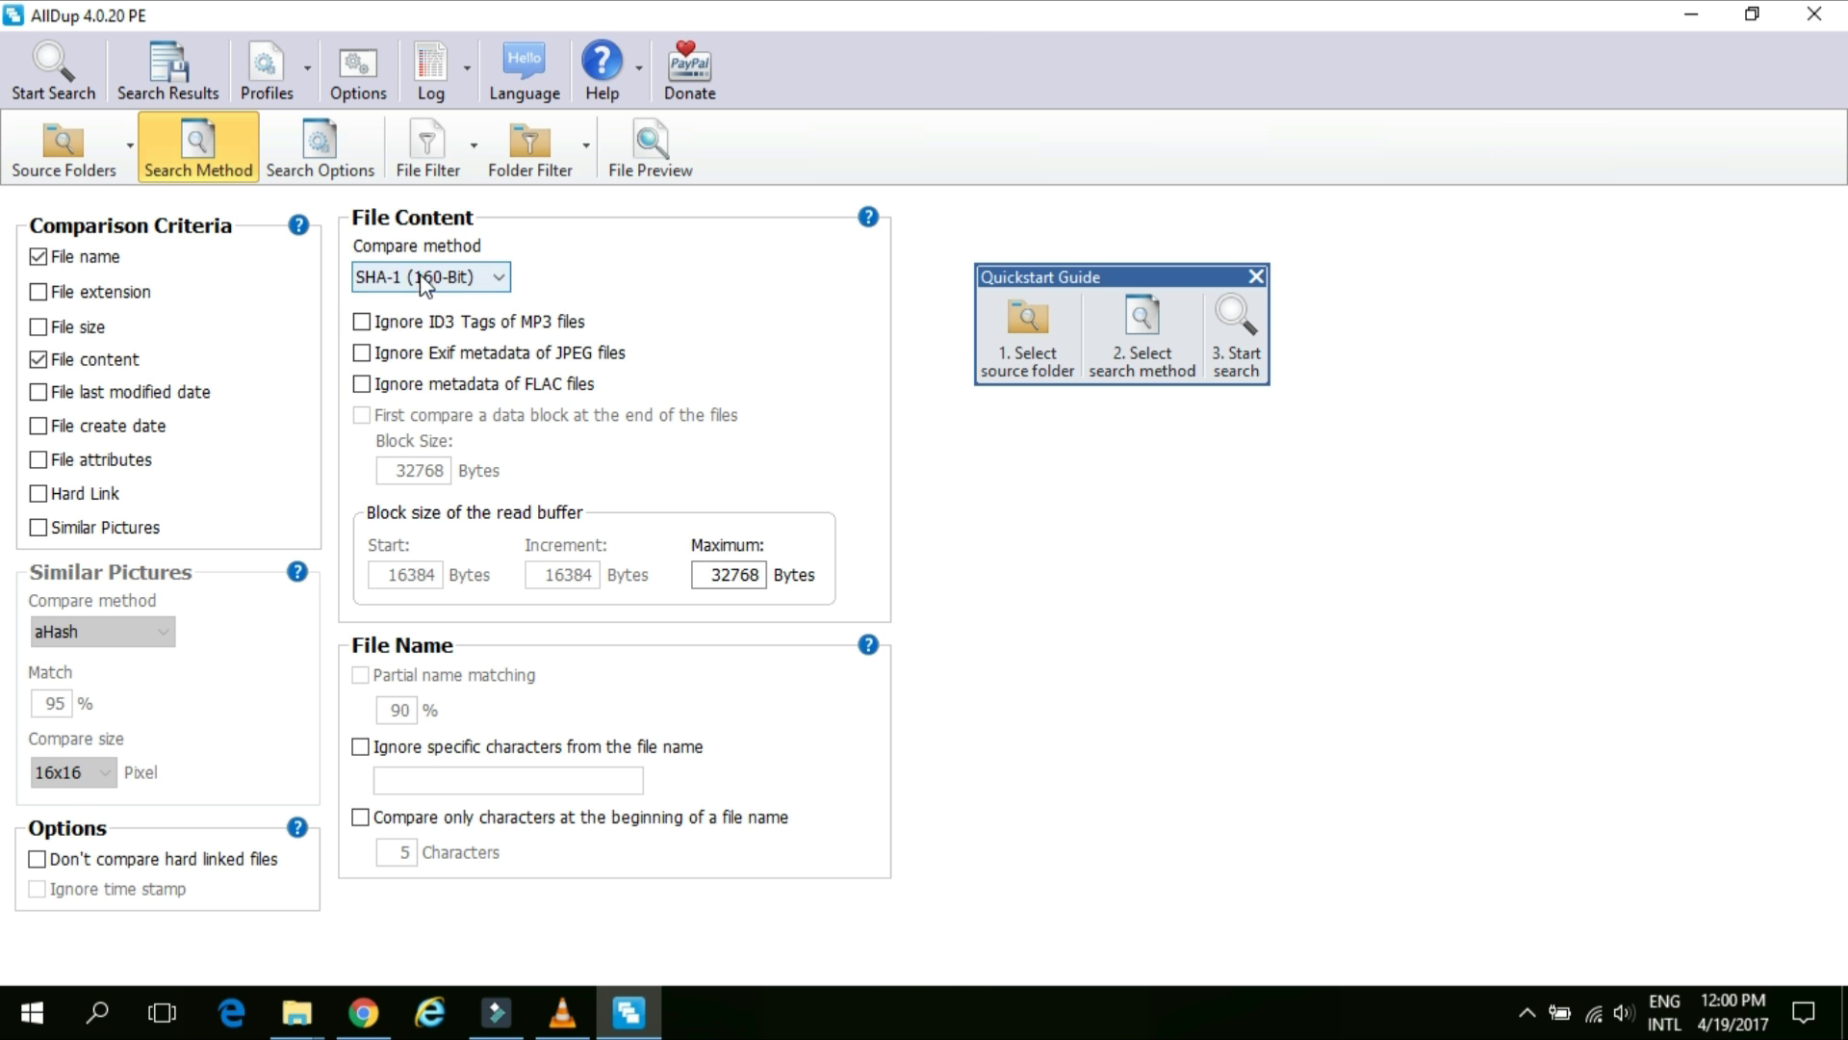
click(499, 278)
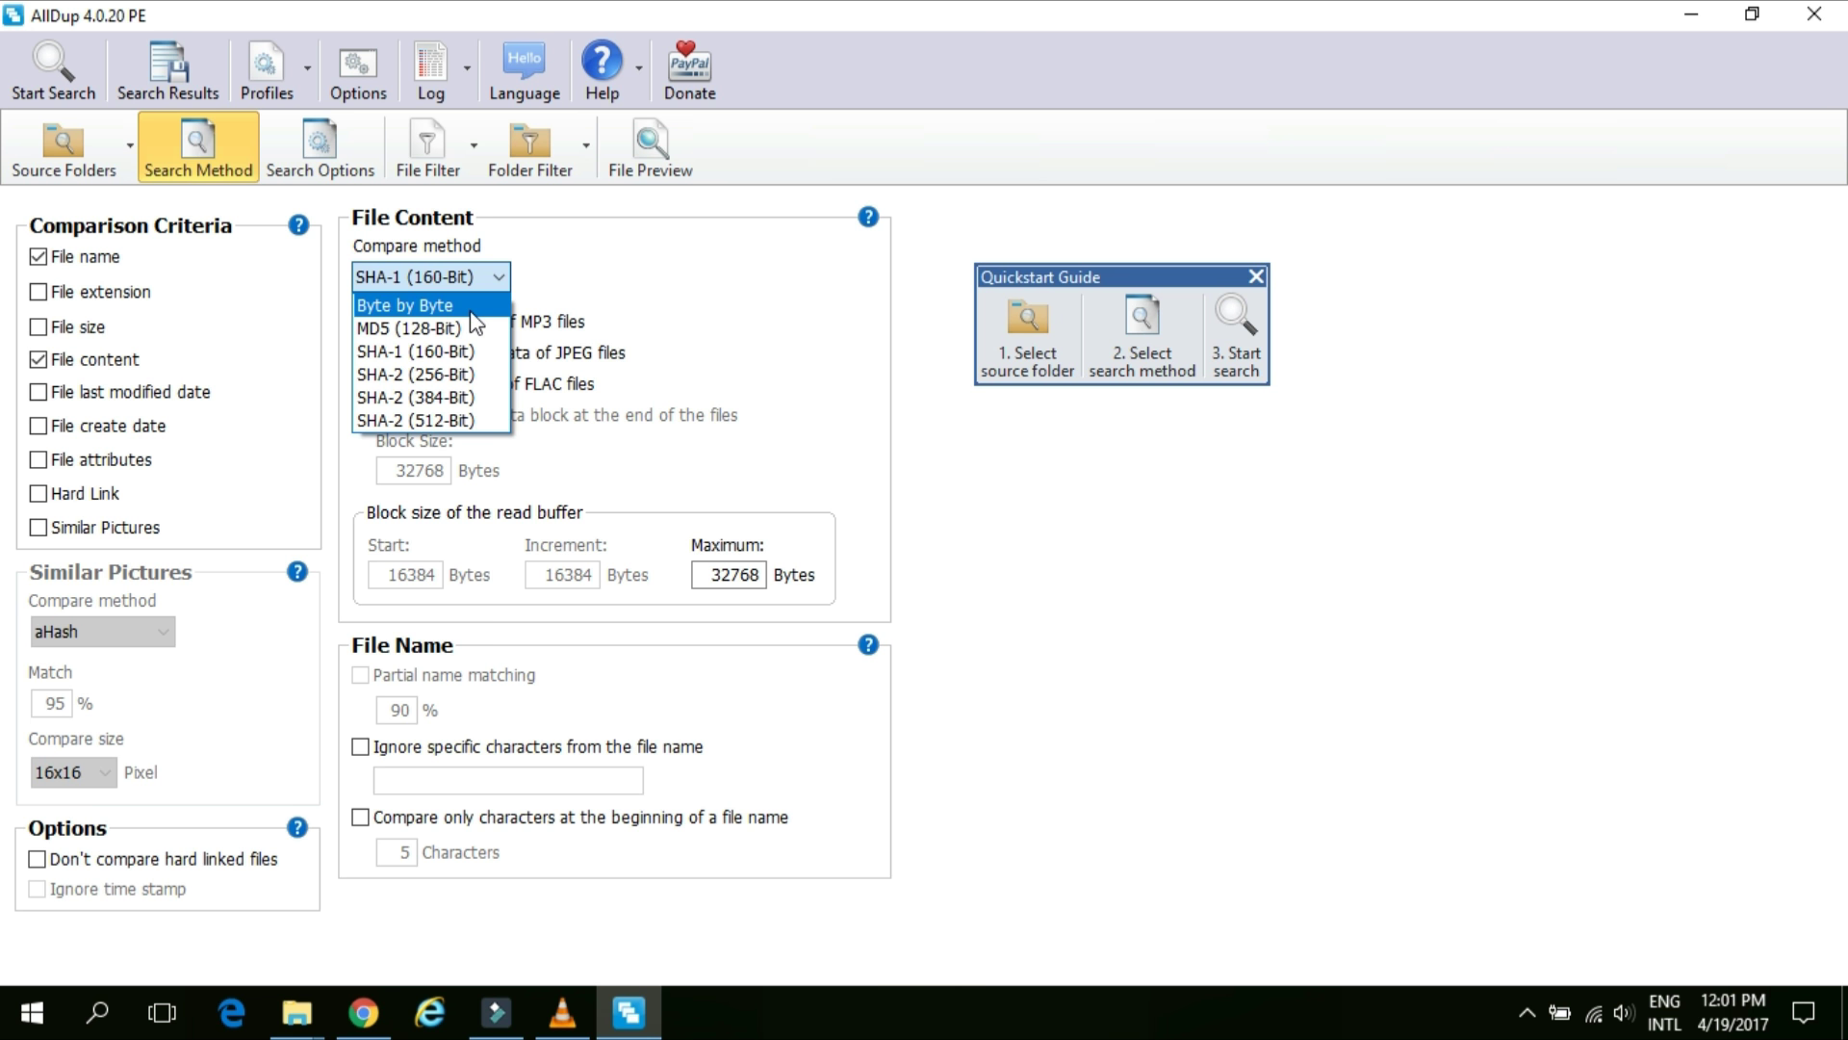
click(651, 293)
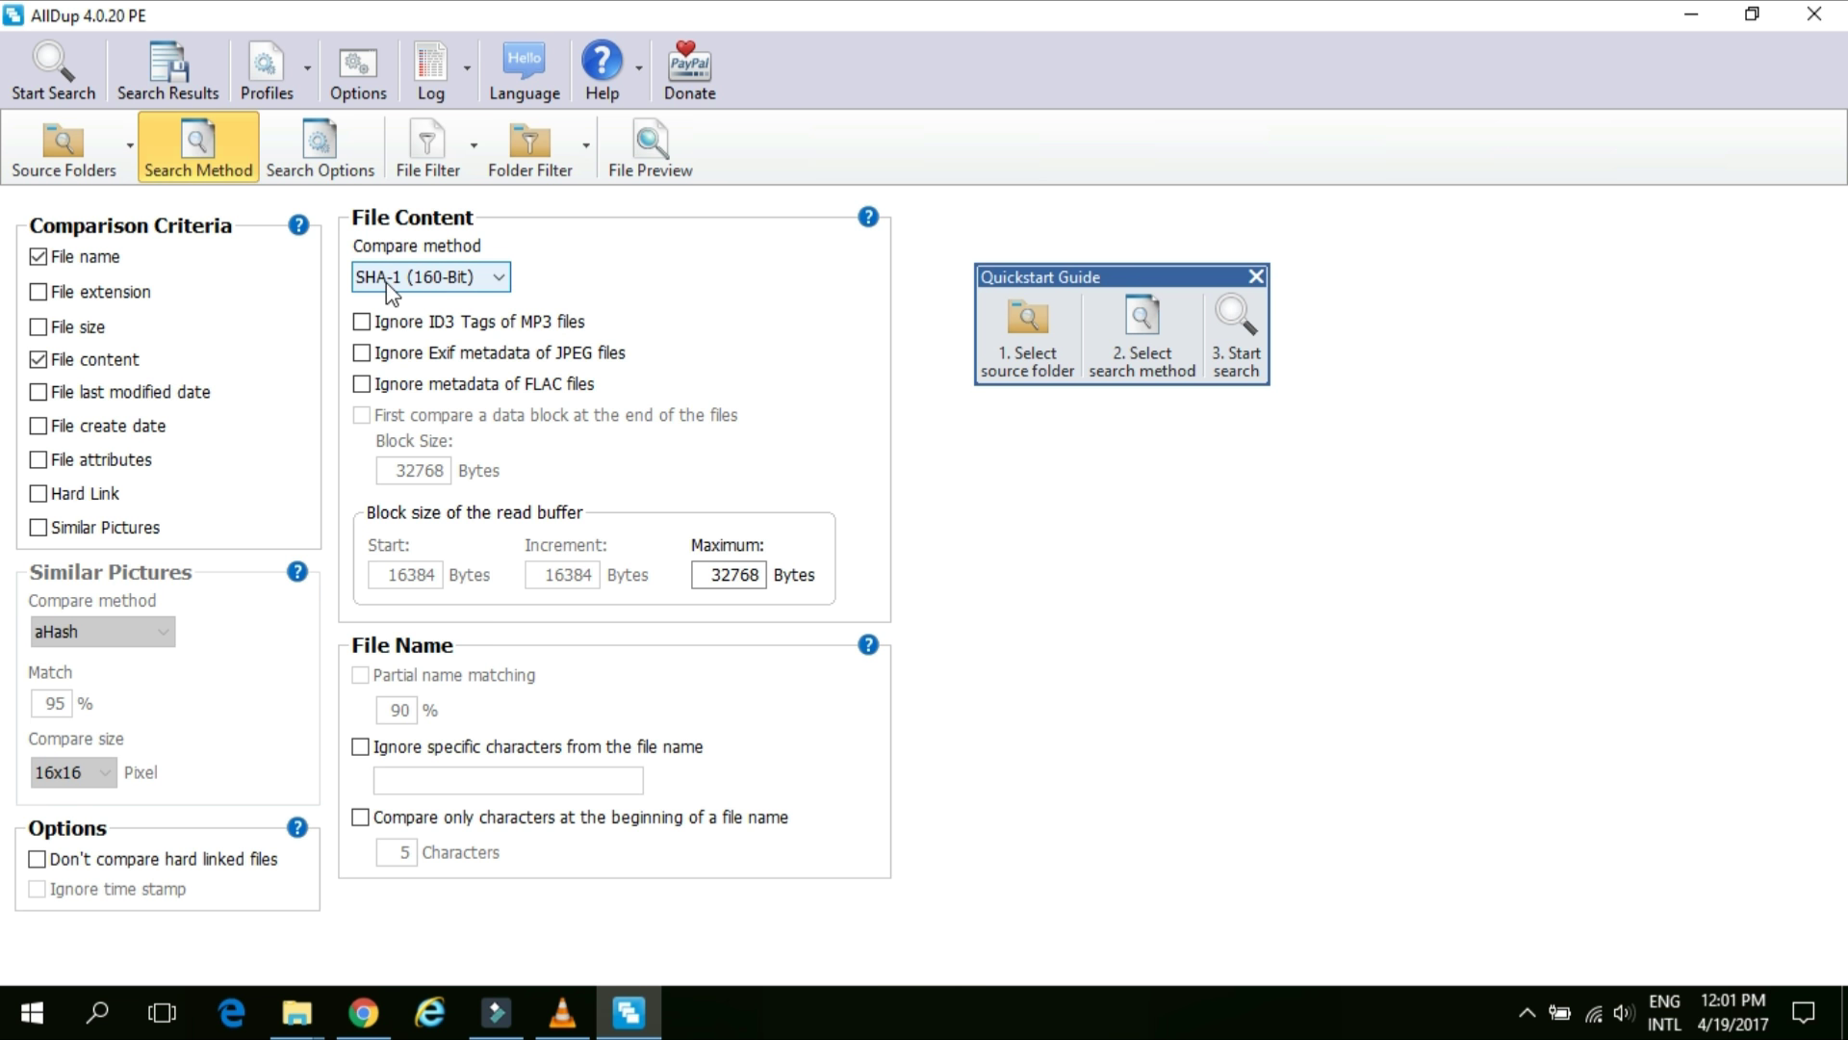
Step: Review the Search Options page, then return to the Search Method settings
click(317, 173)
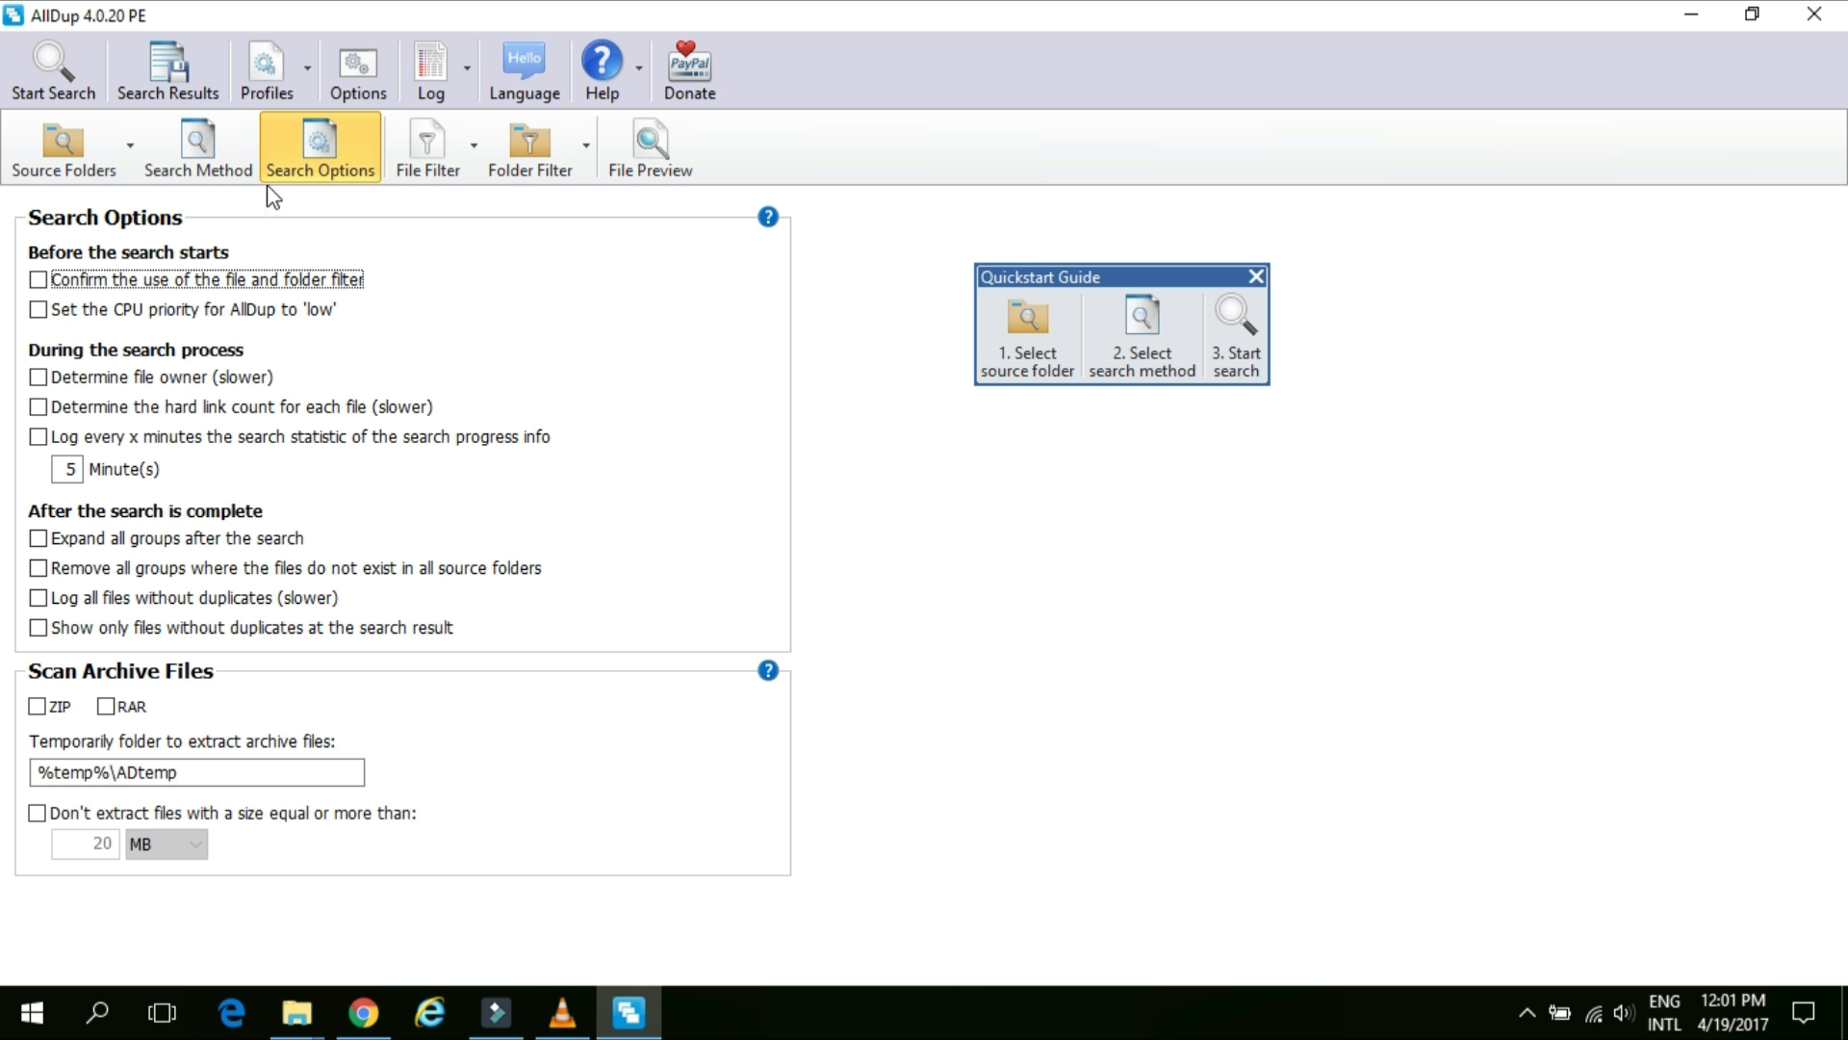
click(164, 154)
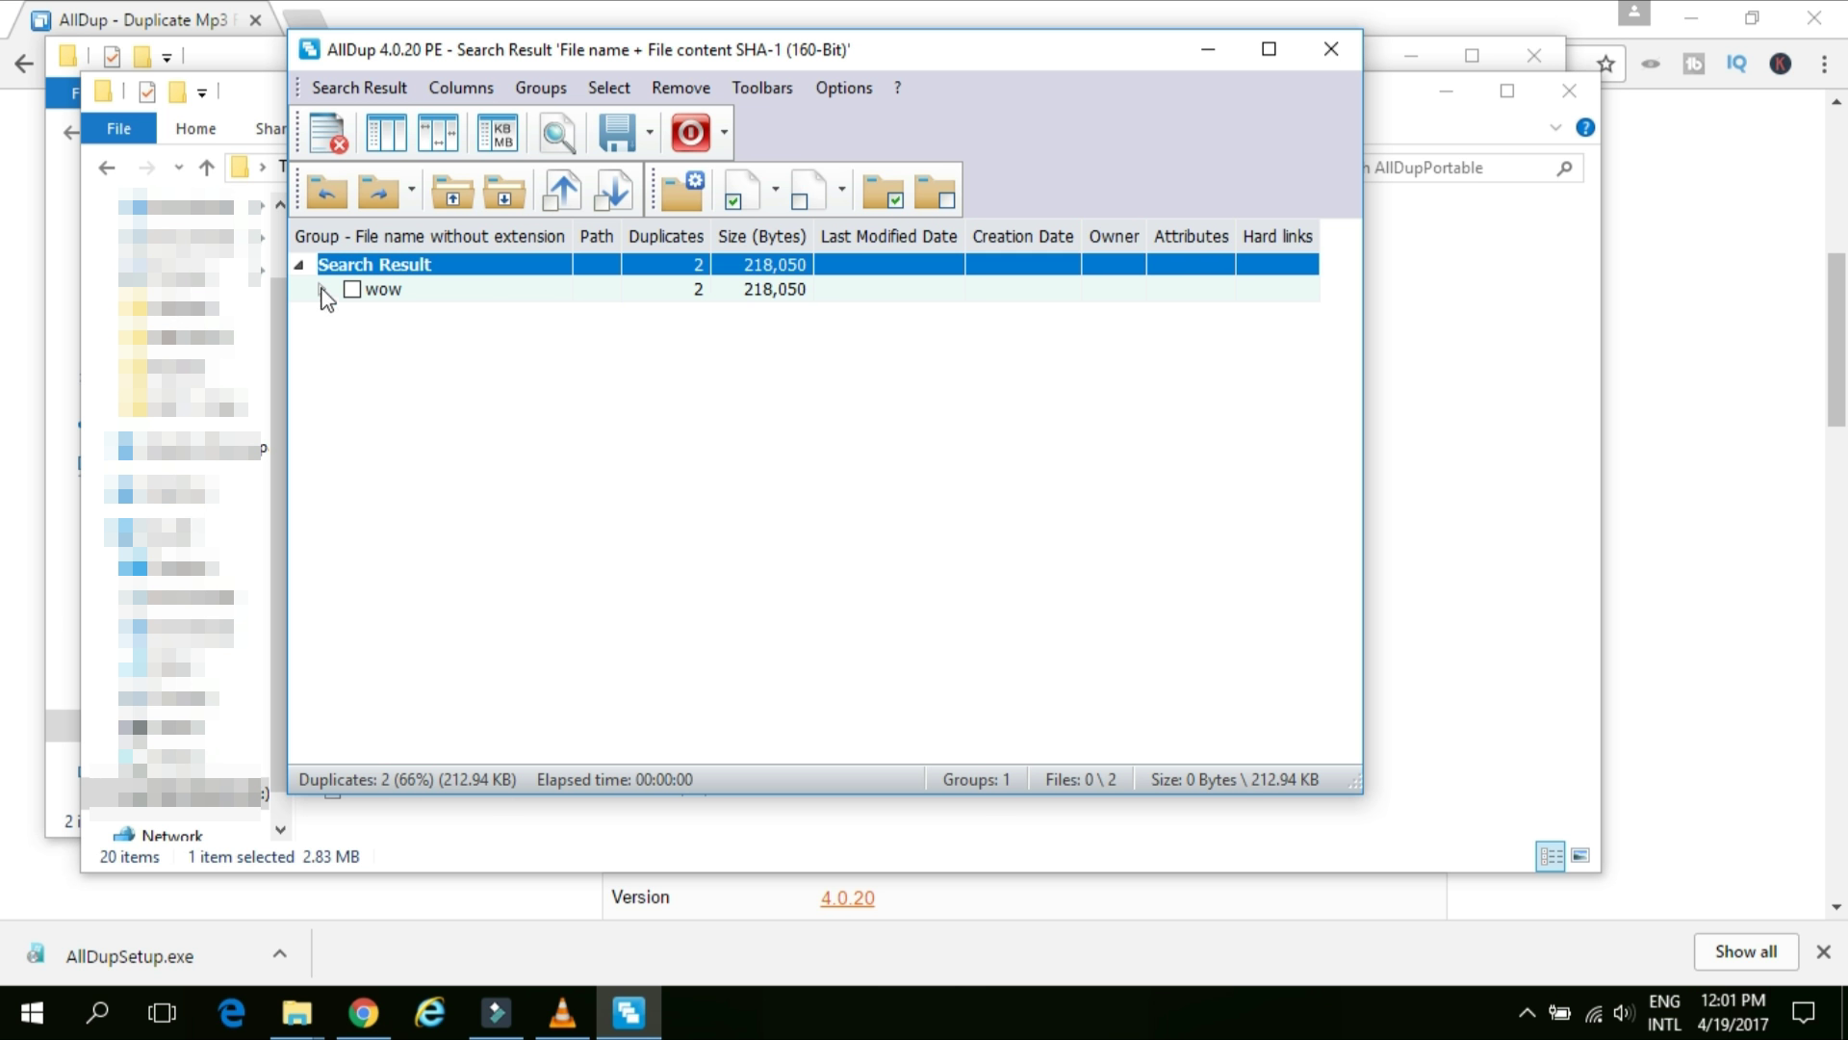
Step: Expand the wow group to show both 109,025-byte wow.png files in test1 and test1 - Copy
click(323, 290)
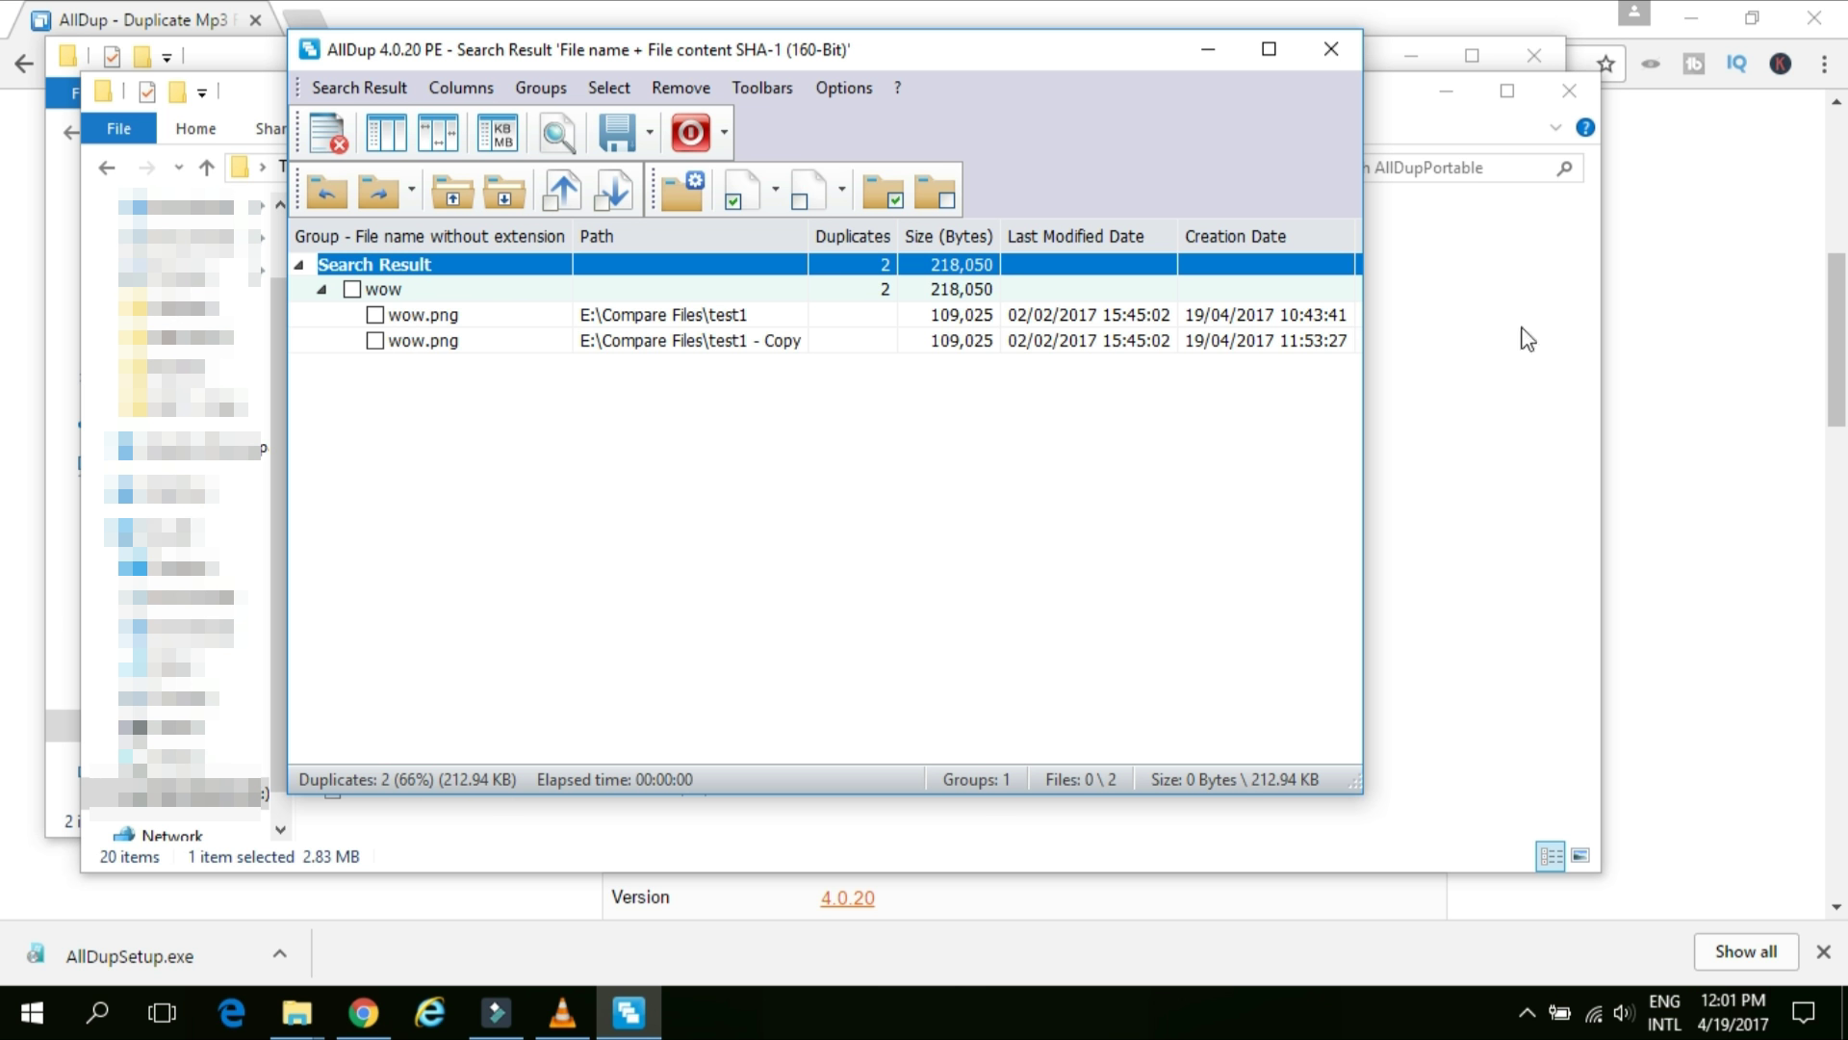
Step: Close the search results and untick File name so duplicates are compared by content only
click(1335, 48)
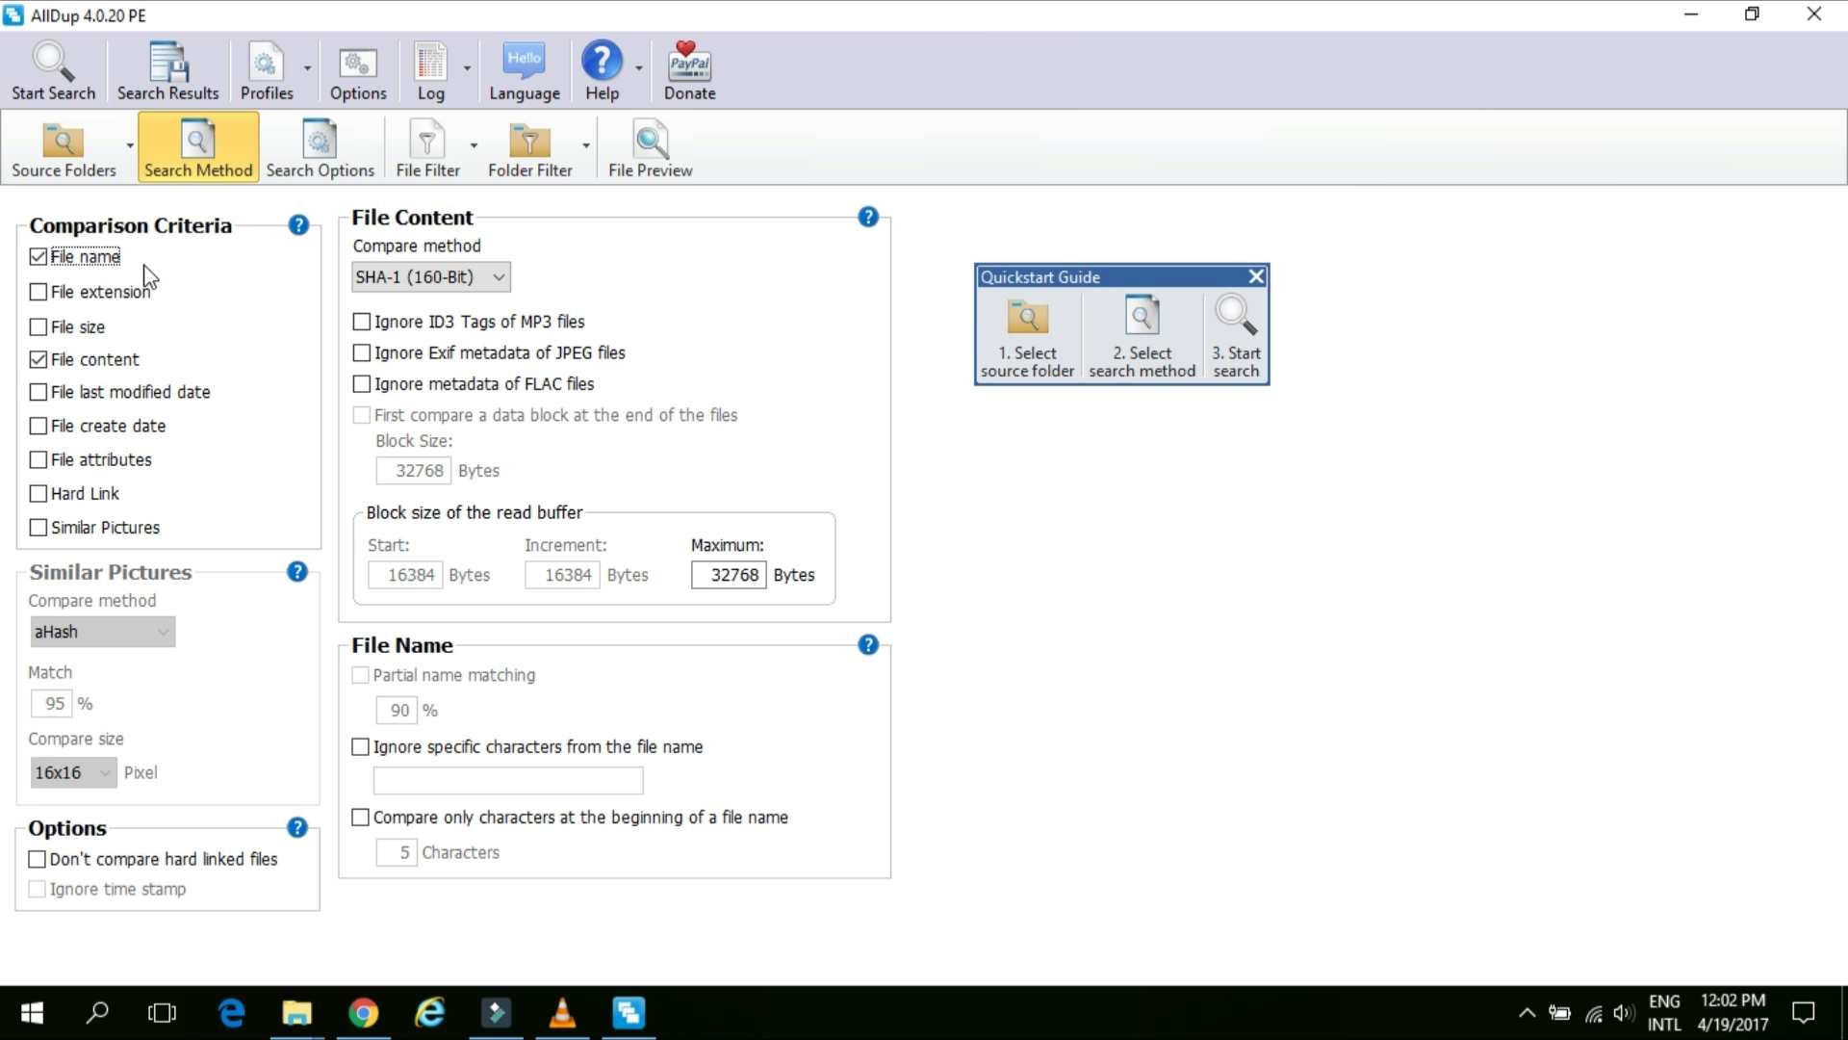
click(39, 258)
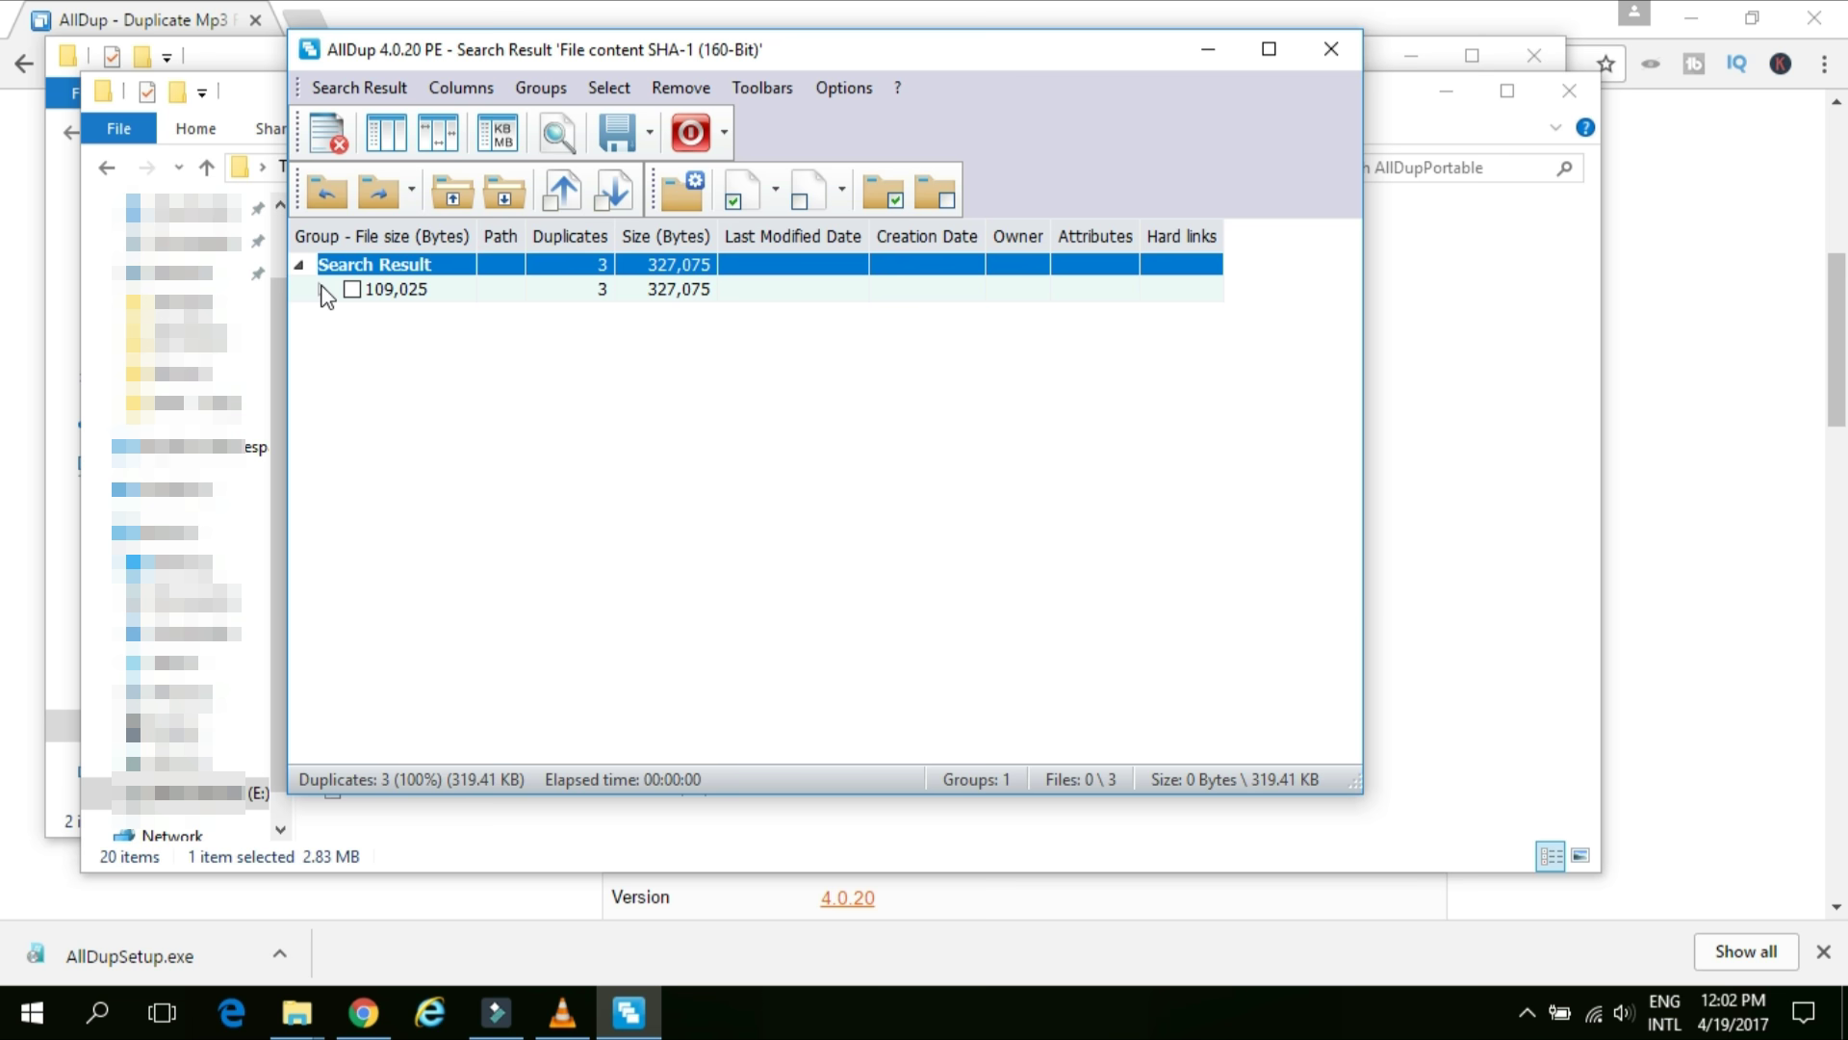
Step: Expand the 109,025 group to list expression.png and the two wow.png files
click(322, 290)
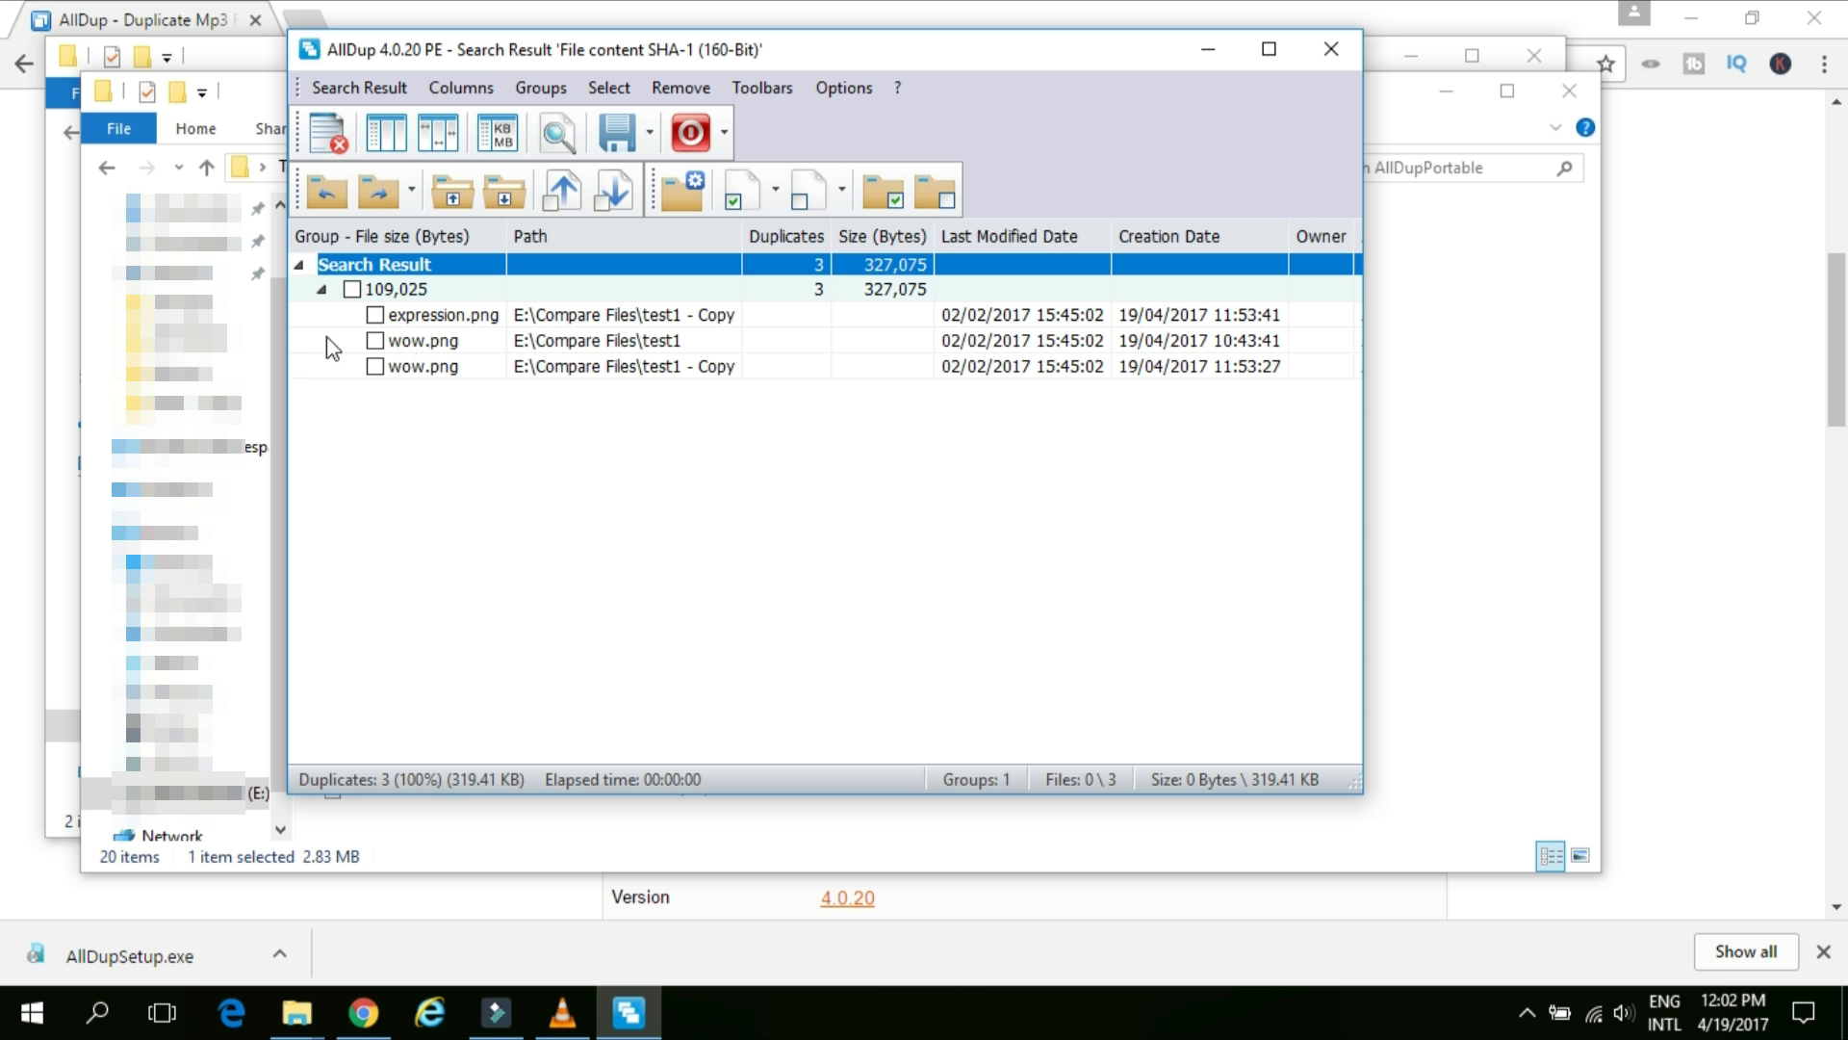
Step: Mark expression.png and wow.png from test1 - Copy and open File Manager for them
click(375, 315)
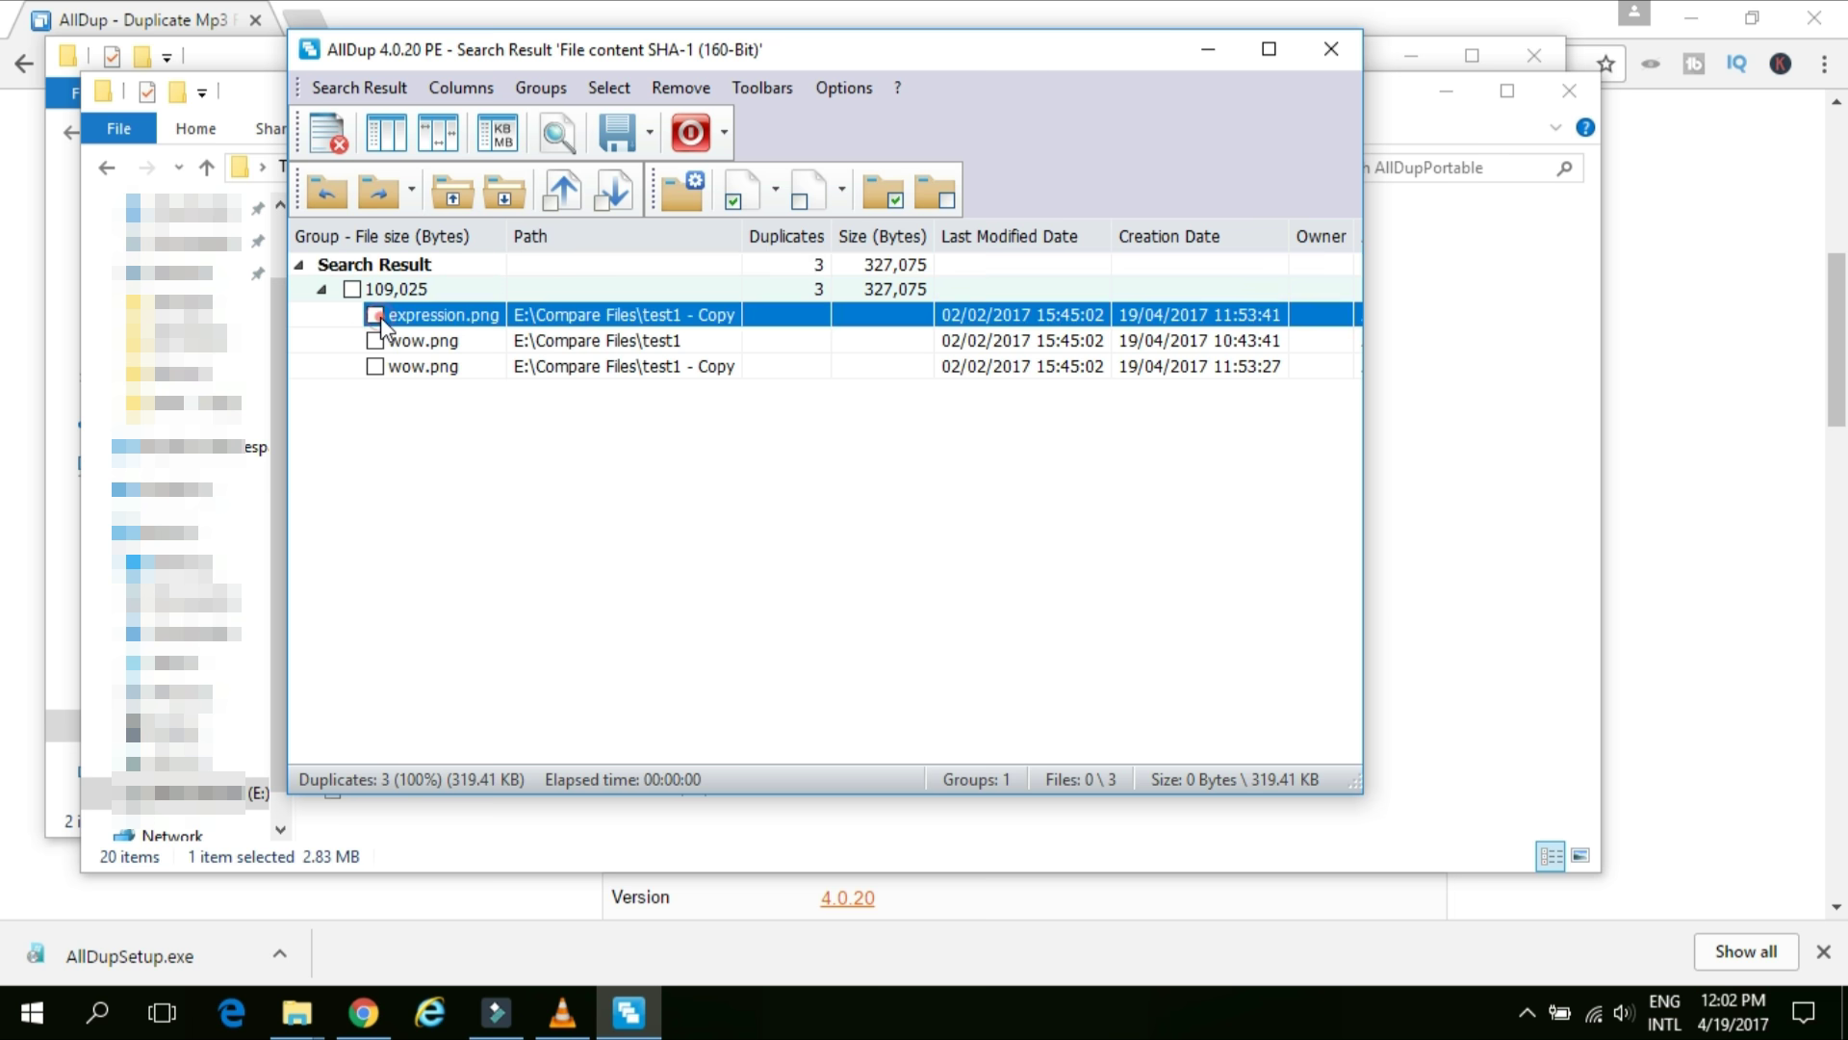
click(375, 367)
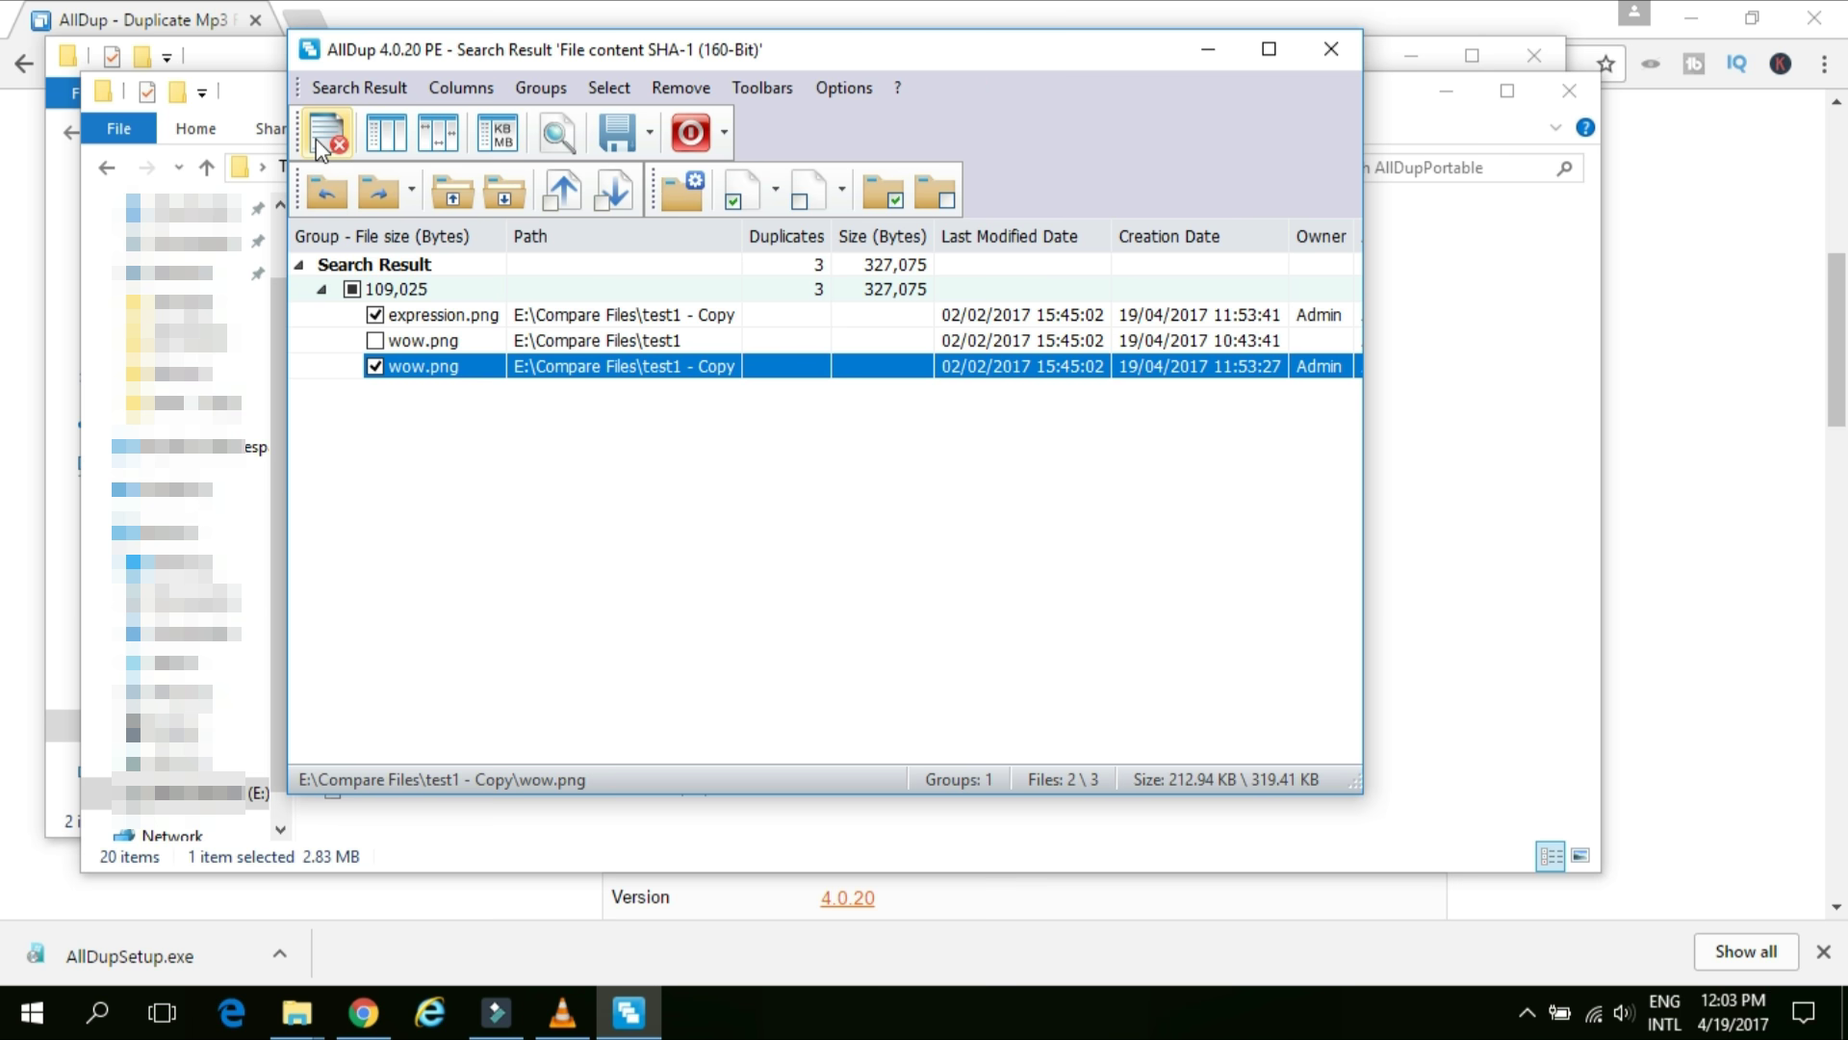
click(316, 138)
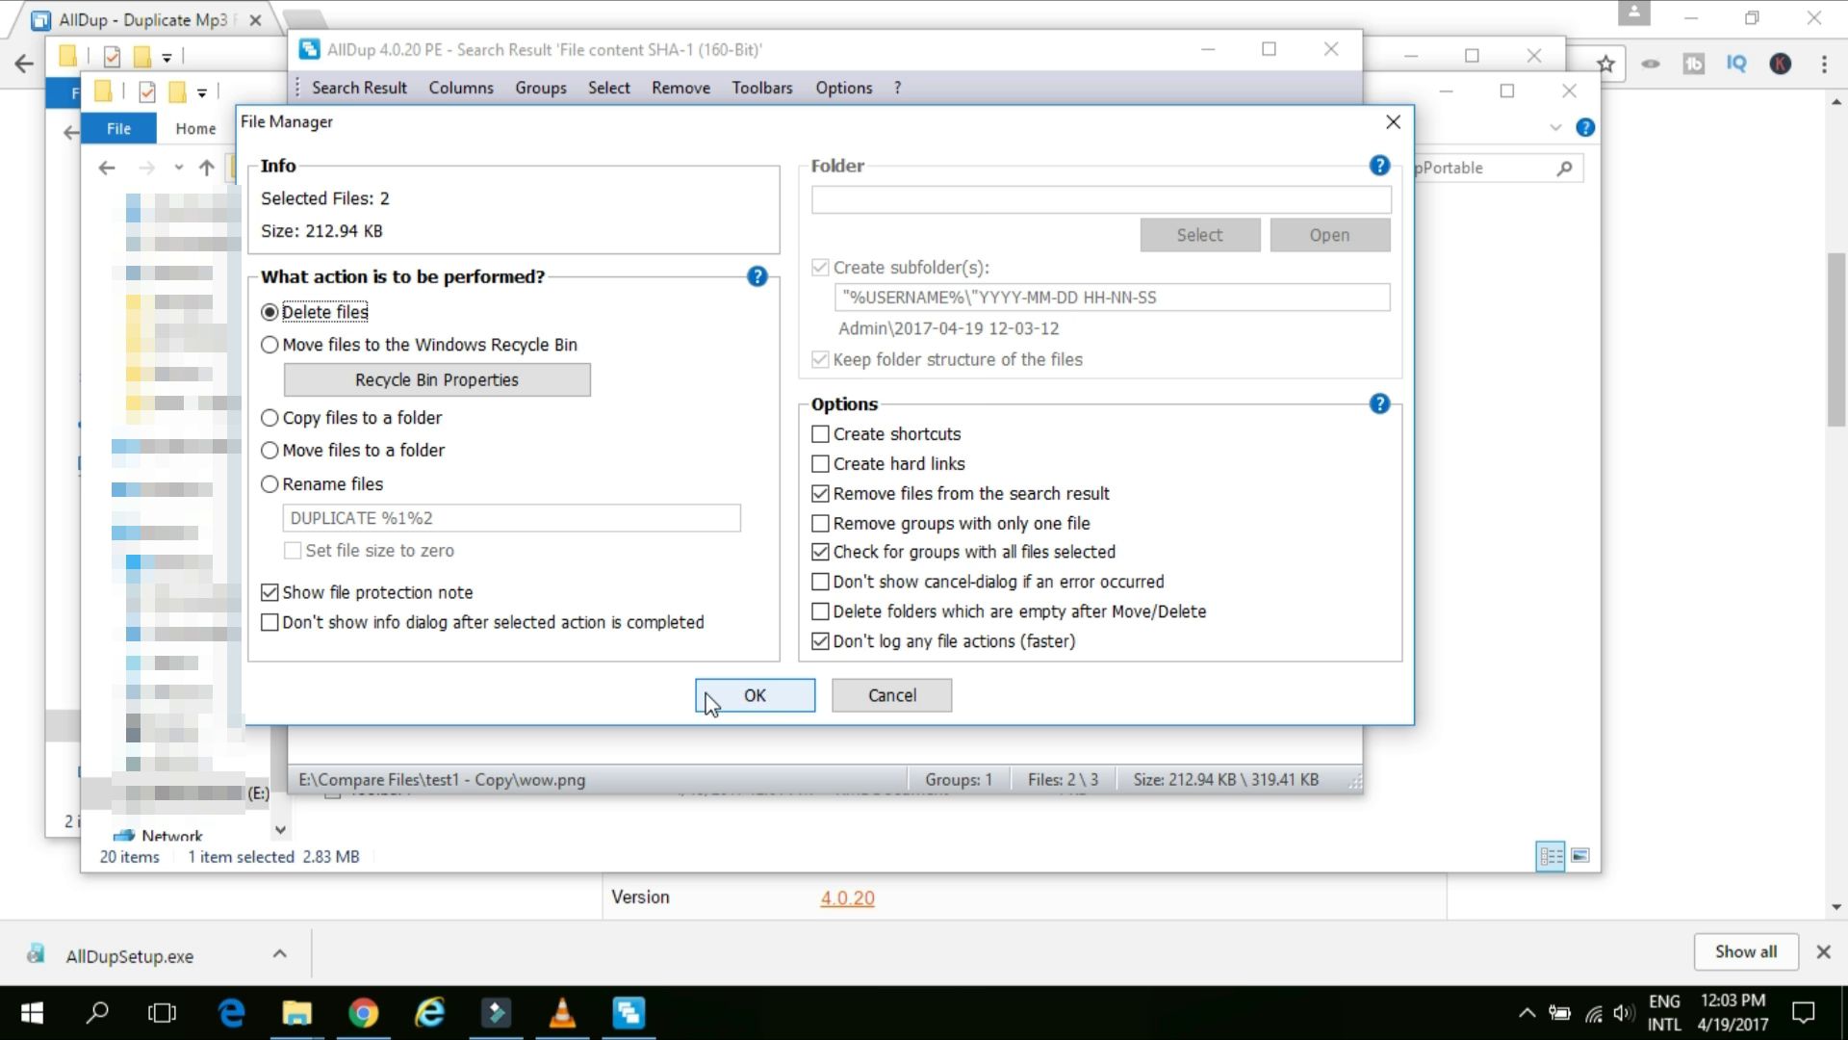
Step: Accept Delete files as the File Manager action for the two marked files
click(749, 701)
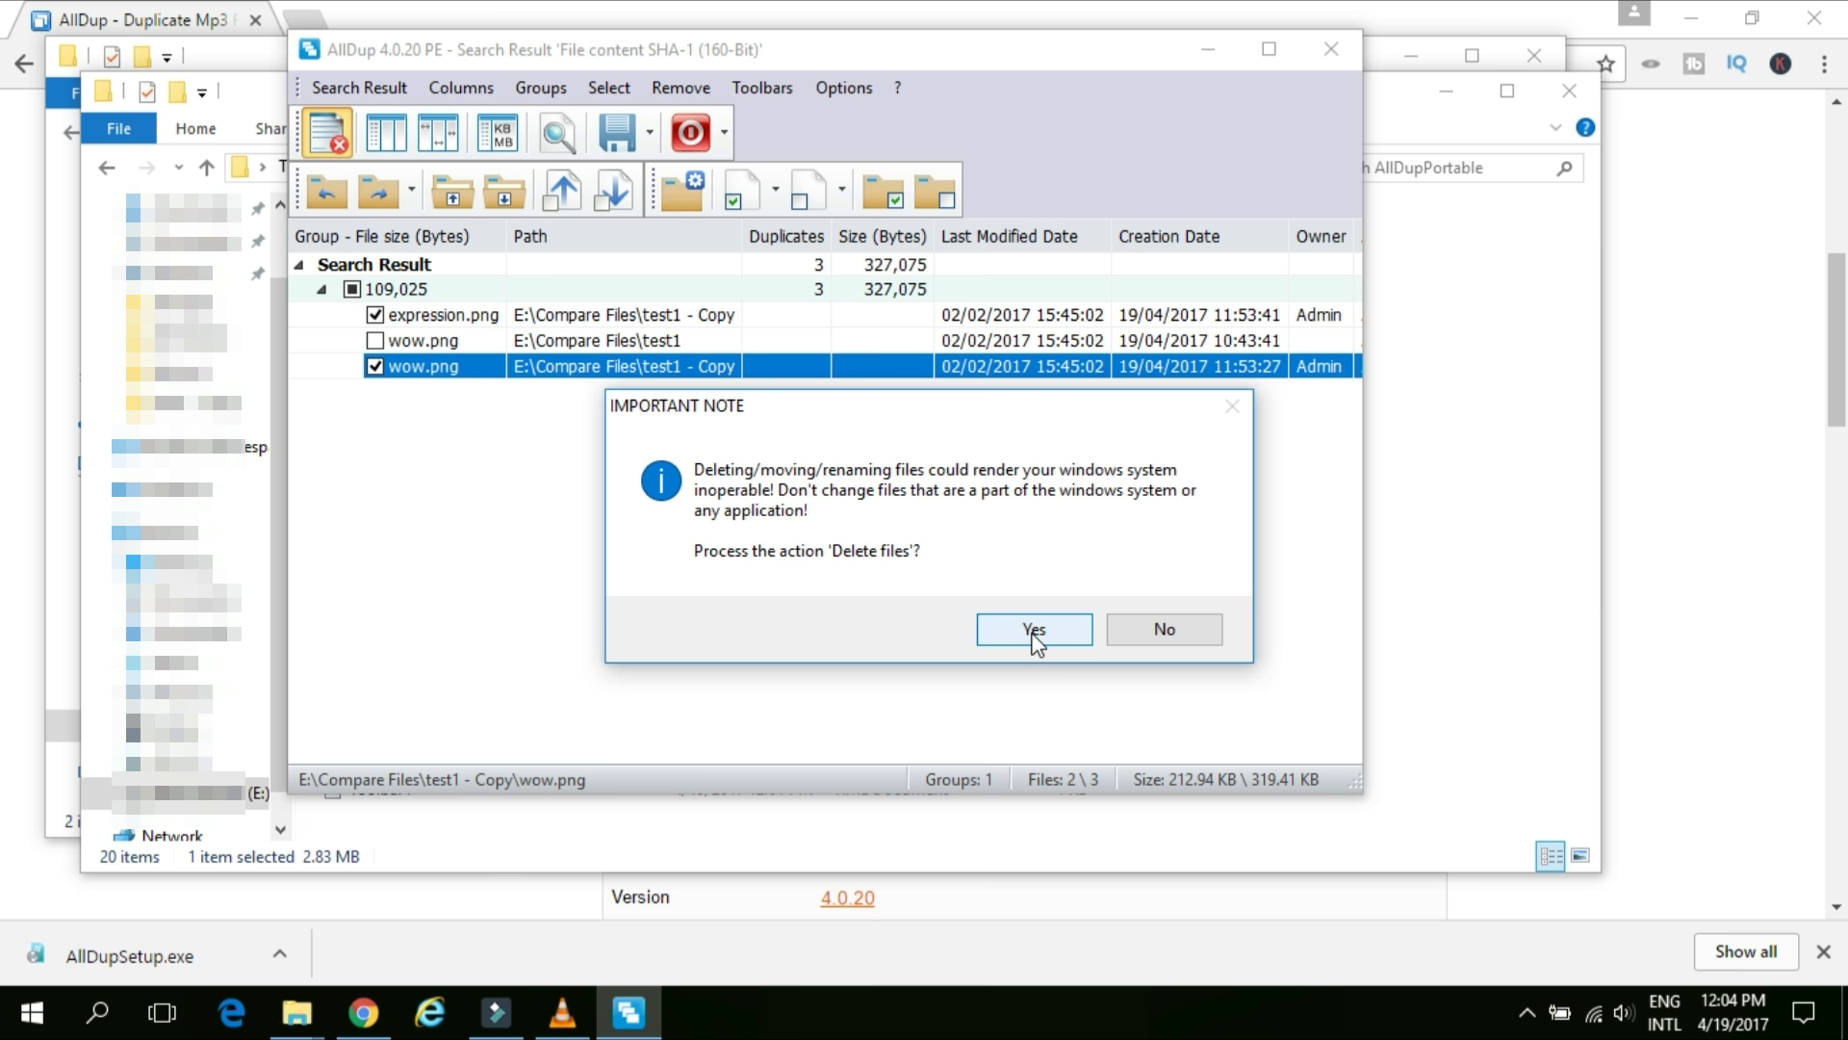
Step: Confirm deleting the two marked duplicates and dismiss the files-processed notice
click(1035, 631)
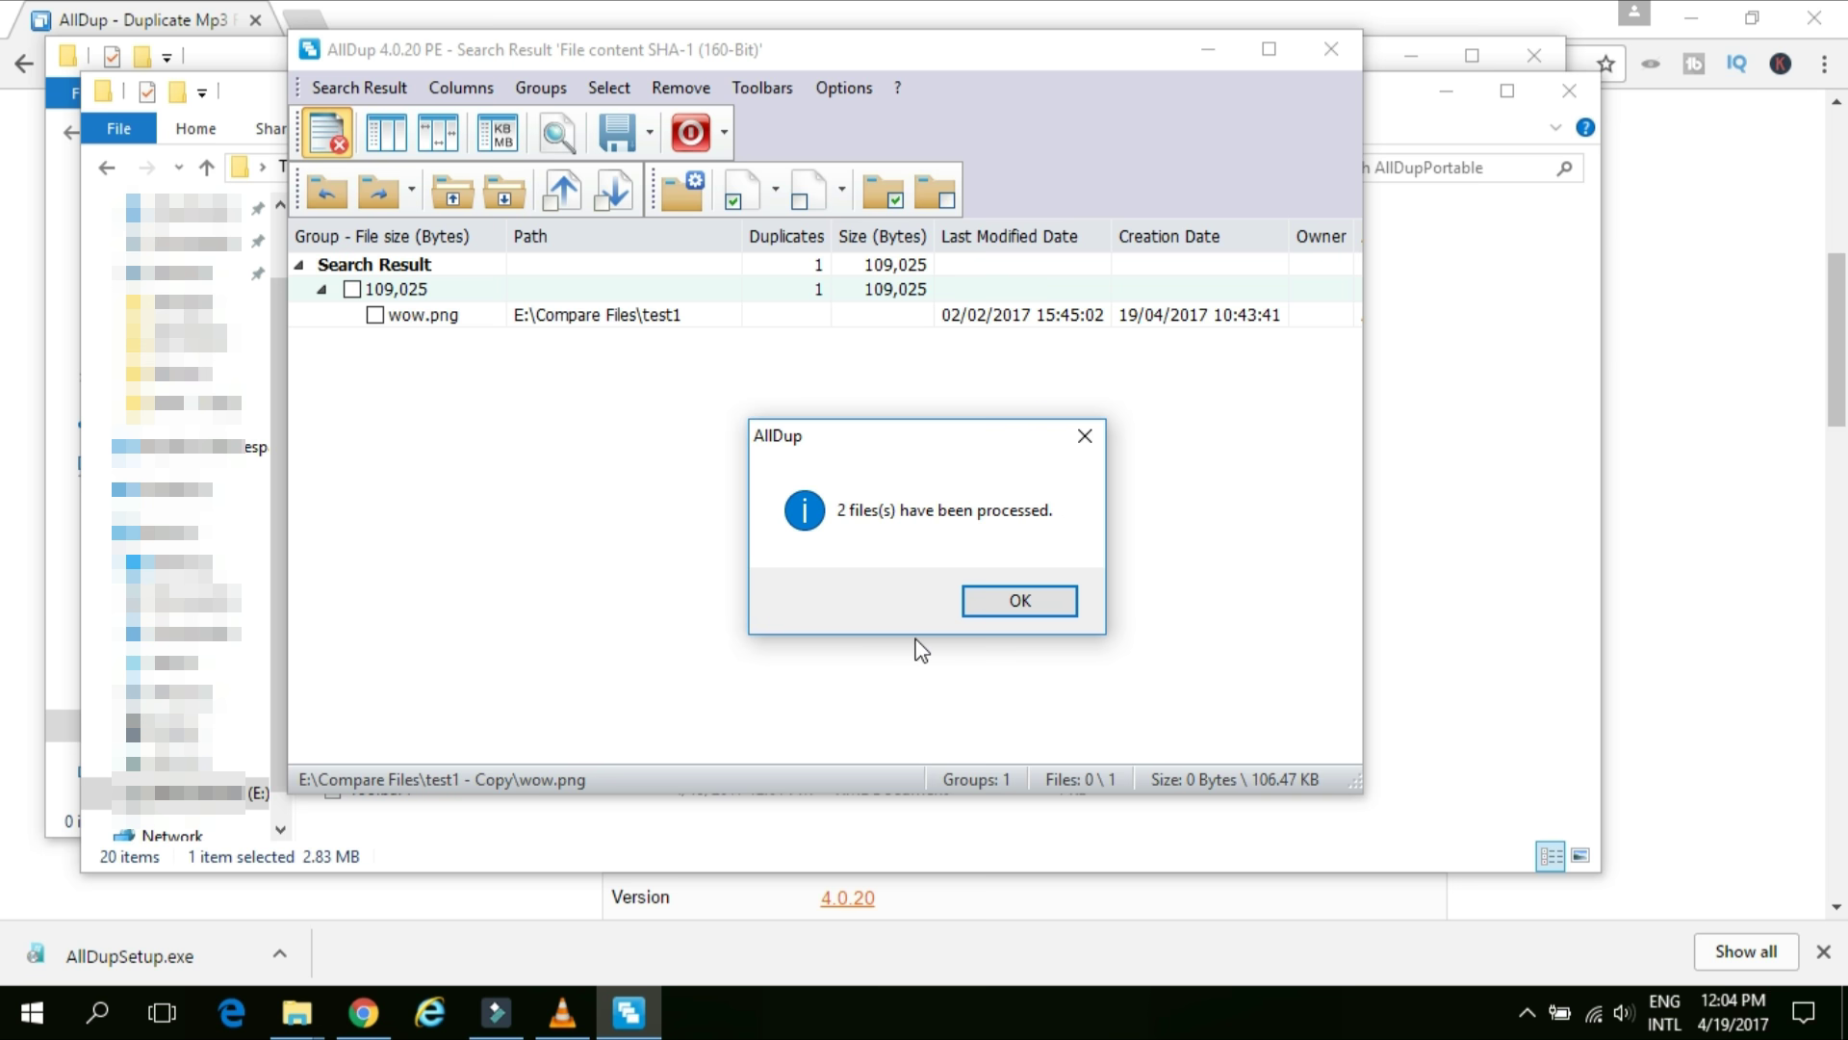
click(1003, 605)
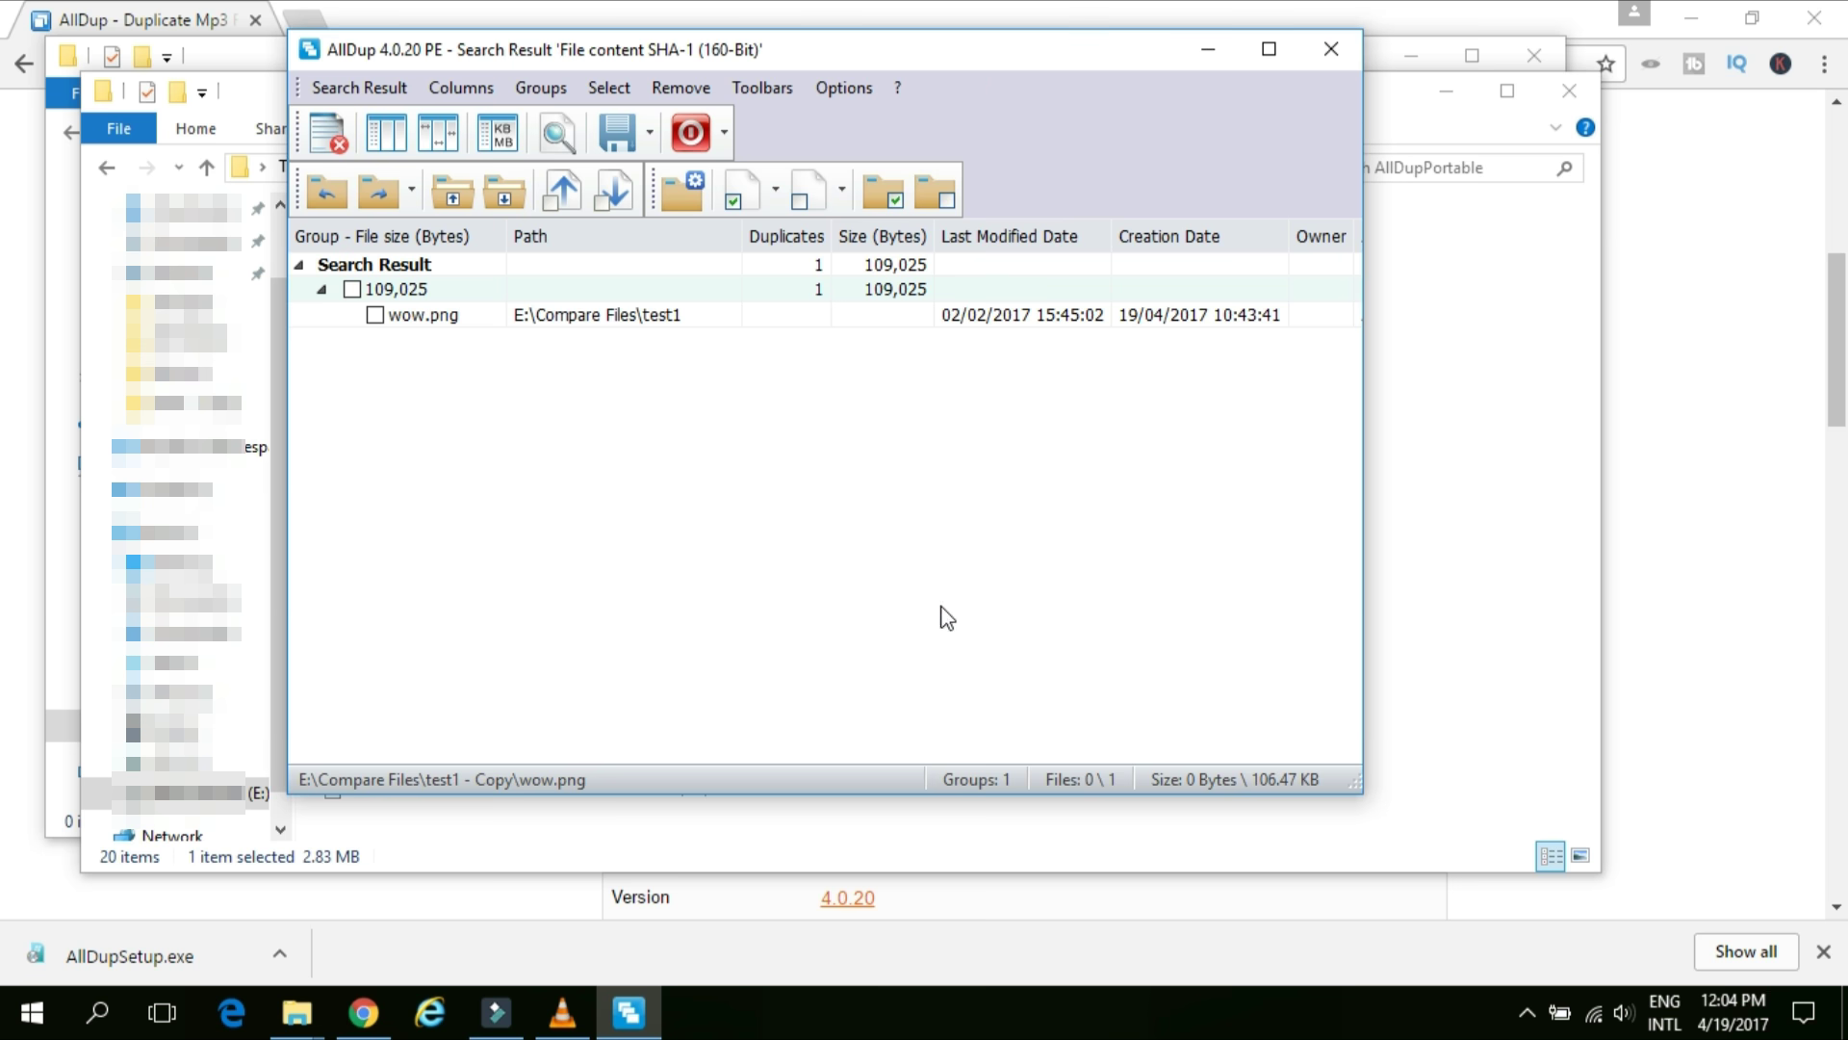
Step: In File Explorer, verify test1 still holds wow and test1 - Copy is now empty
click(292, 1010)
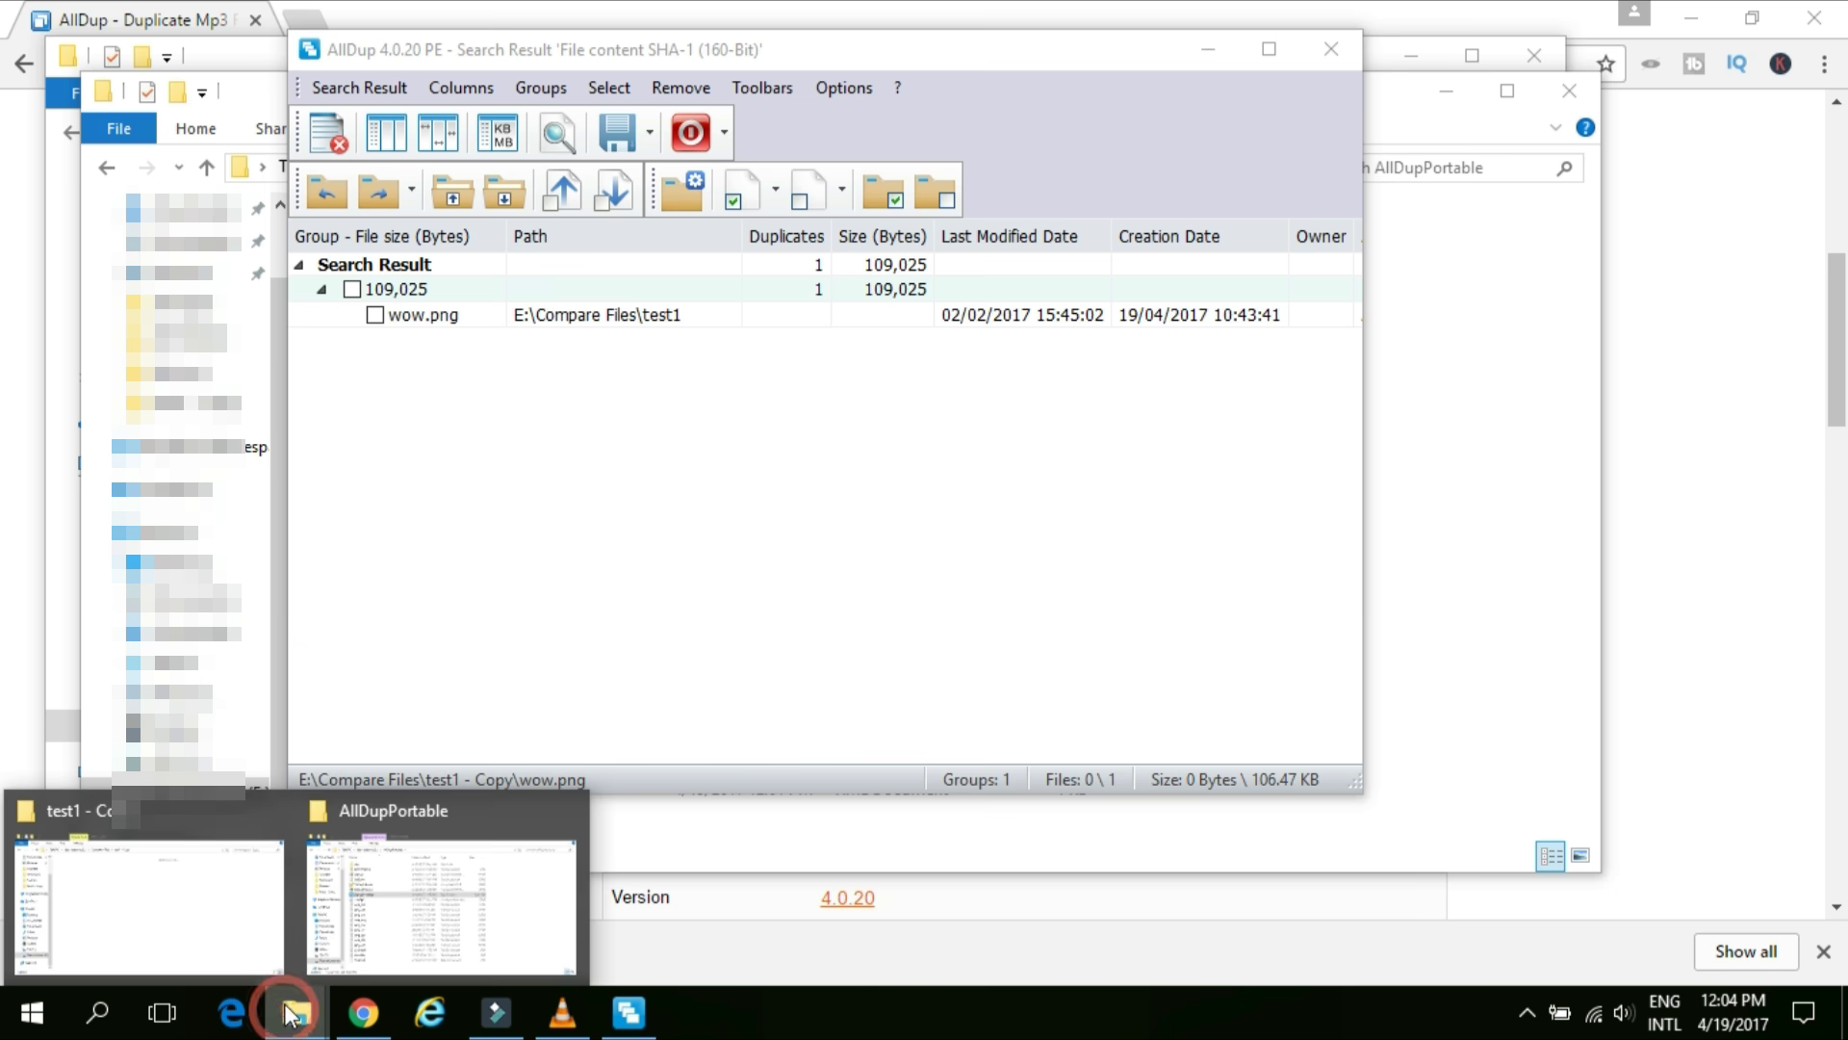
click(193, 910)
click(508, 141)
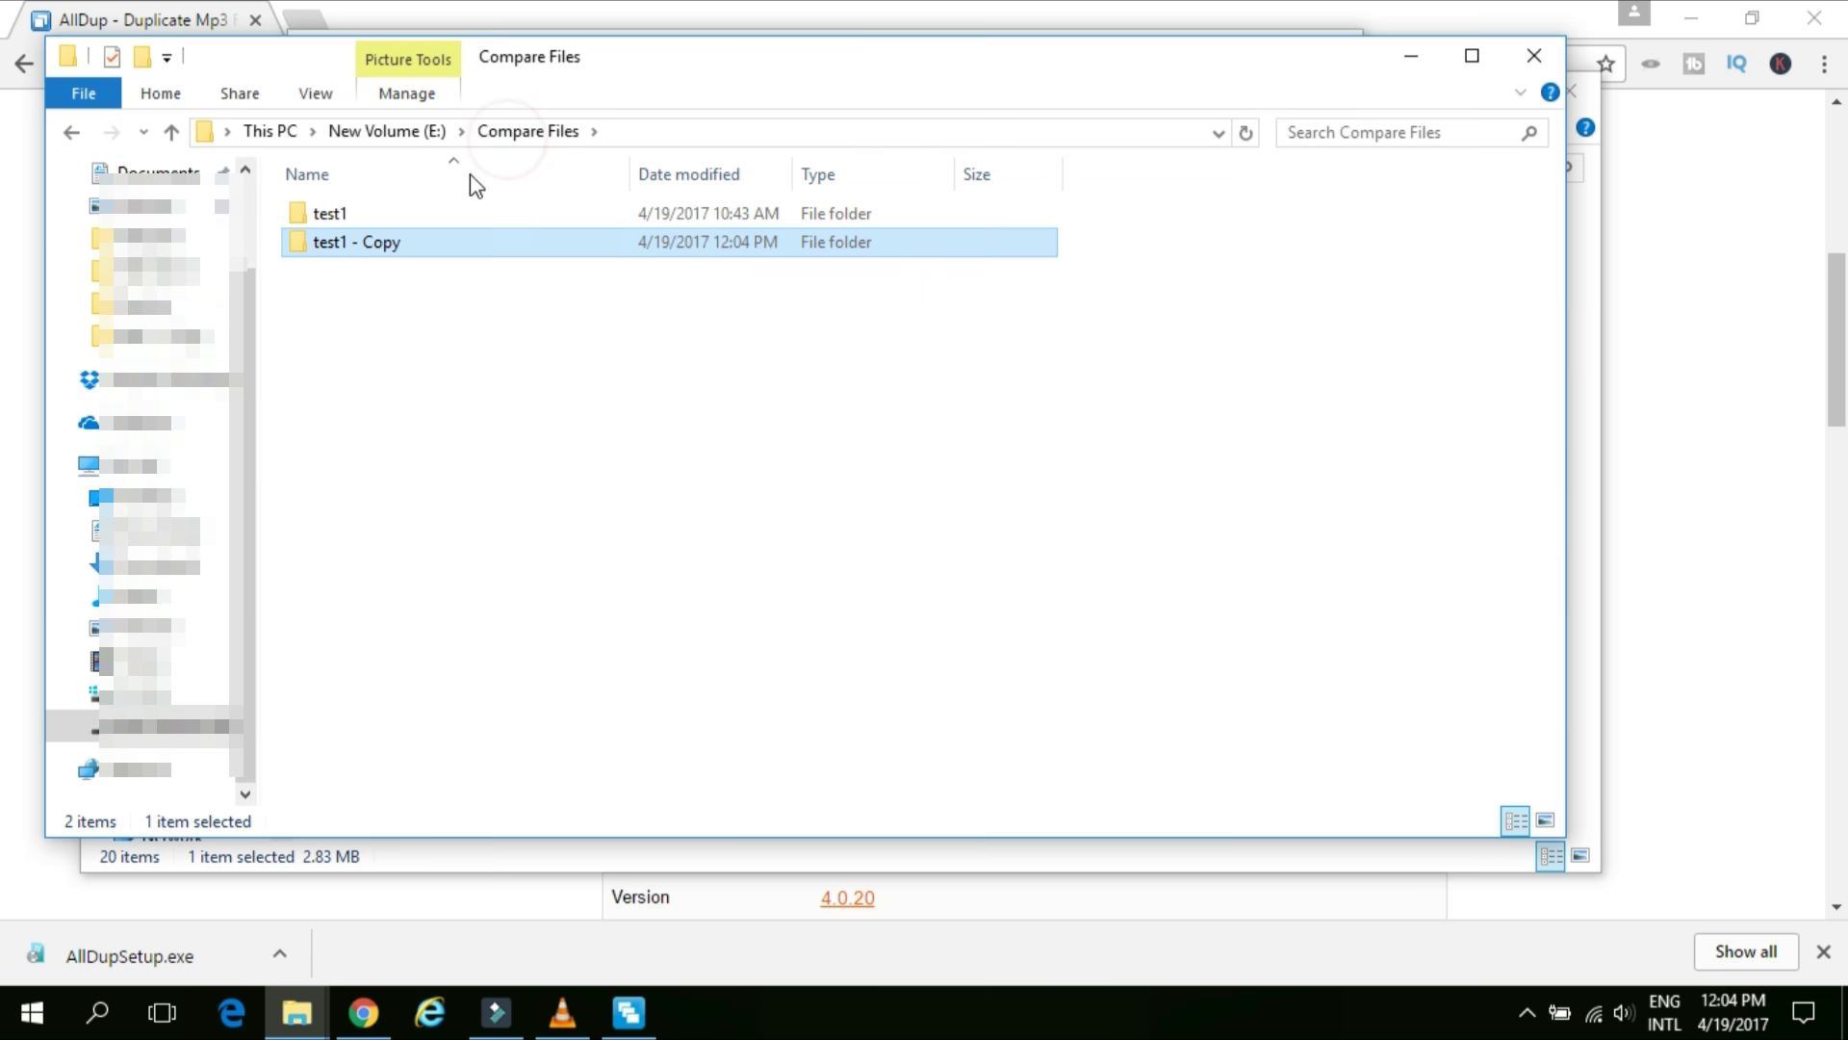
double_click(365, 216)
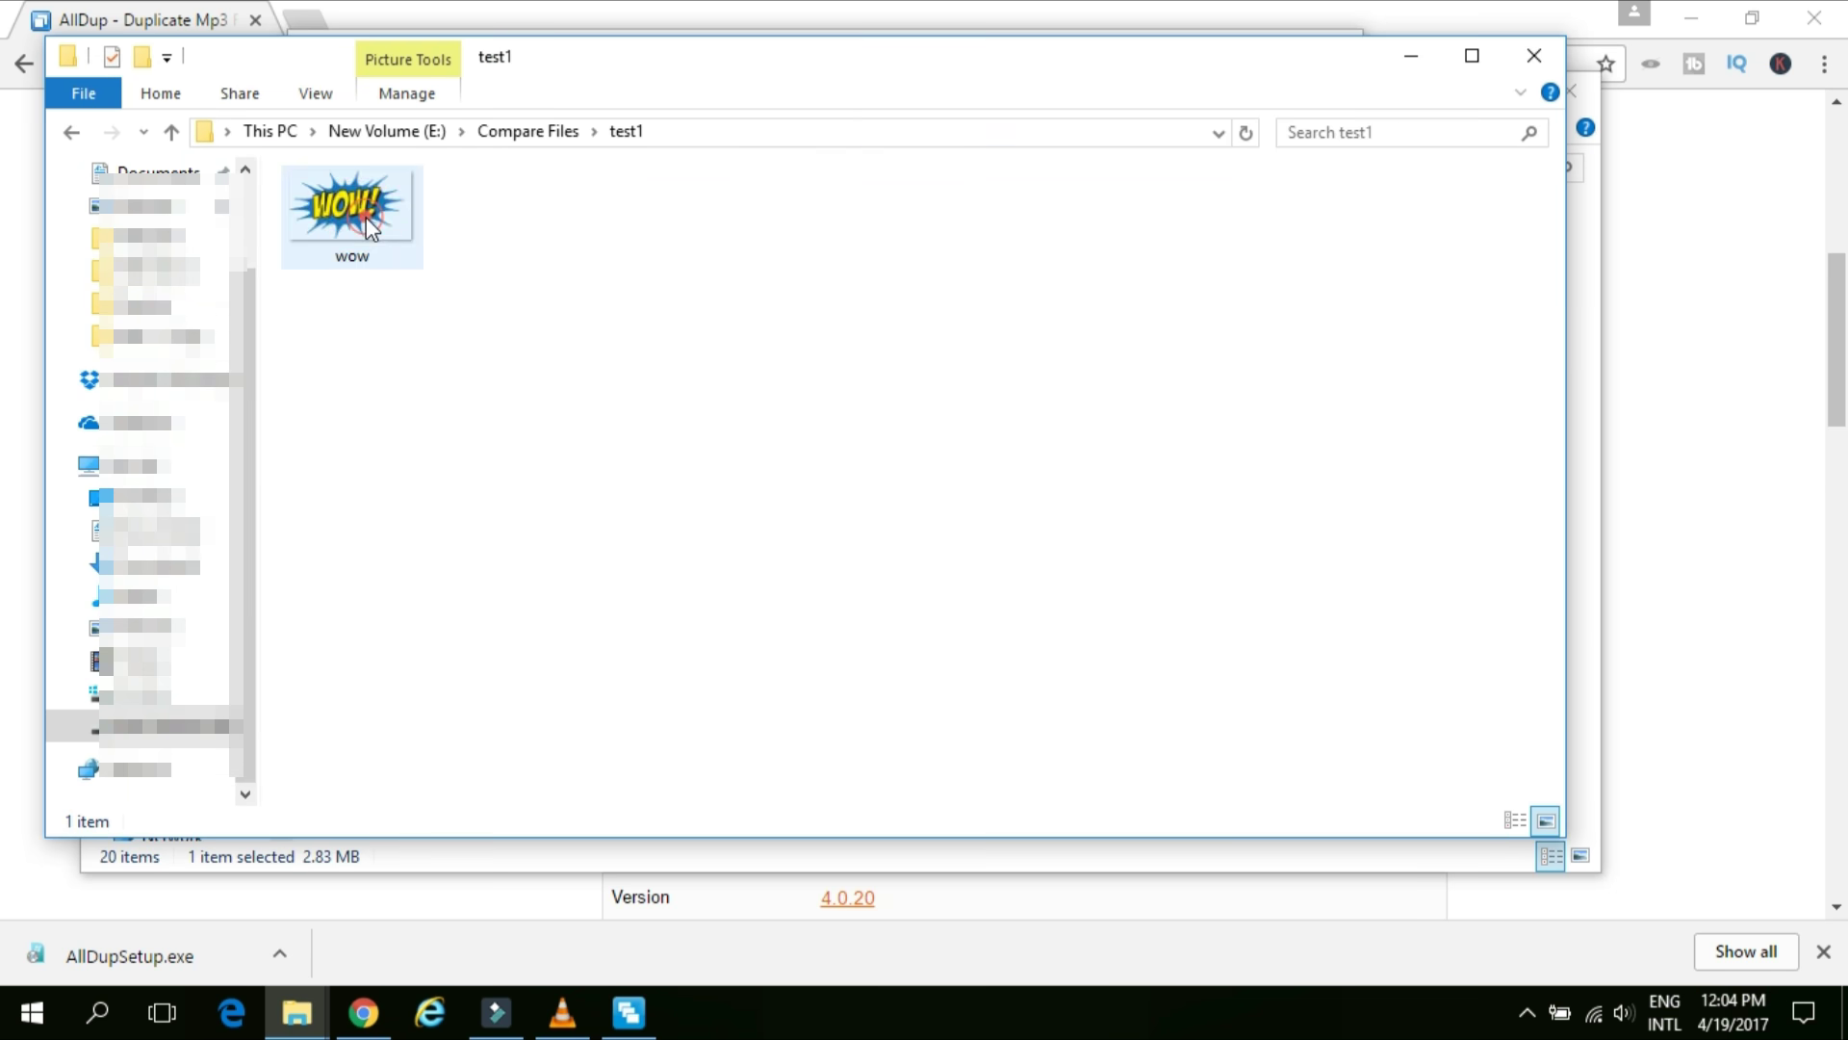
click(71, 133)
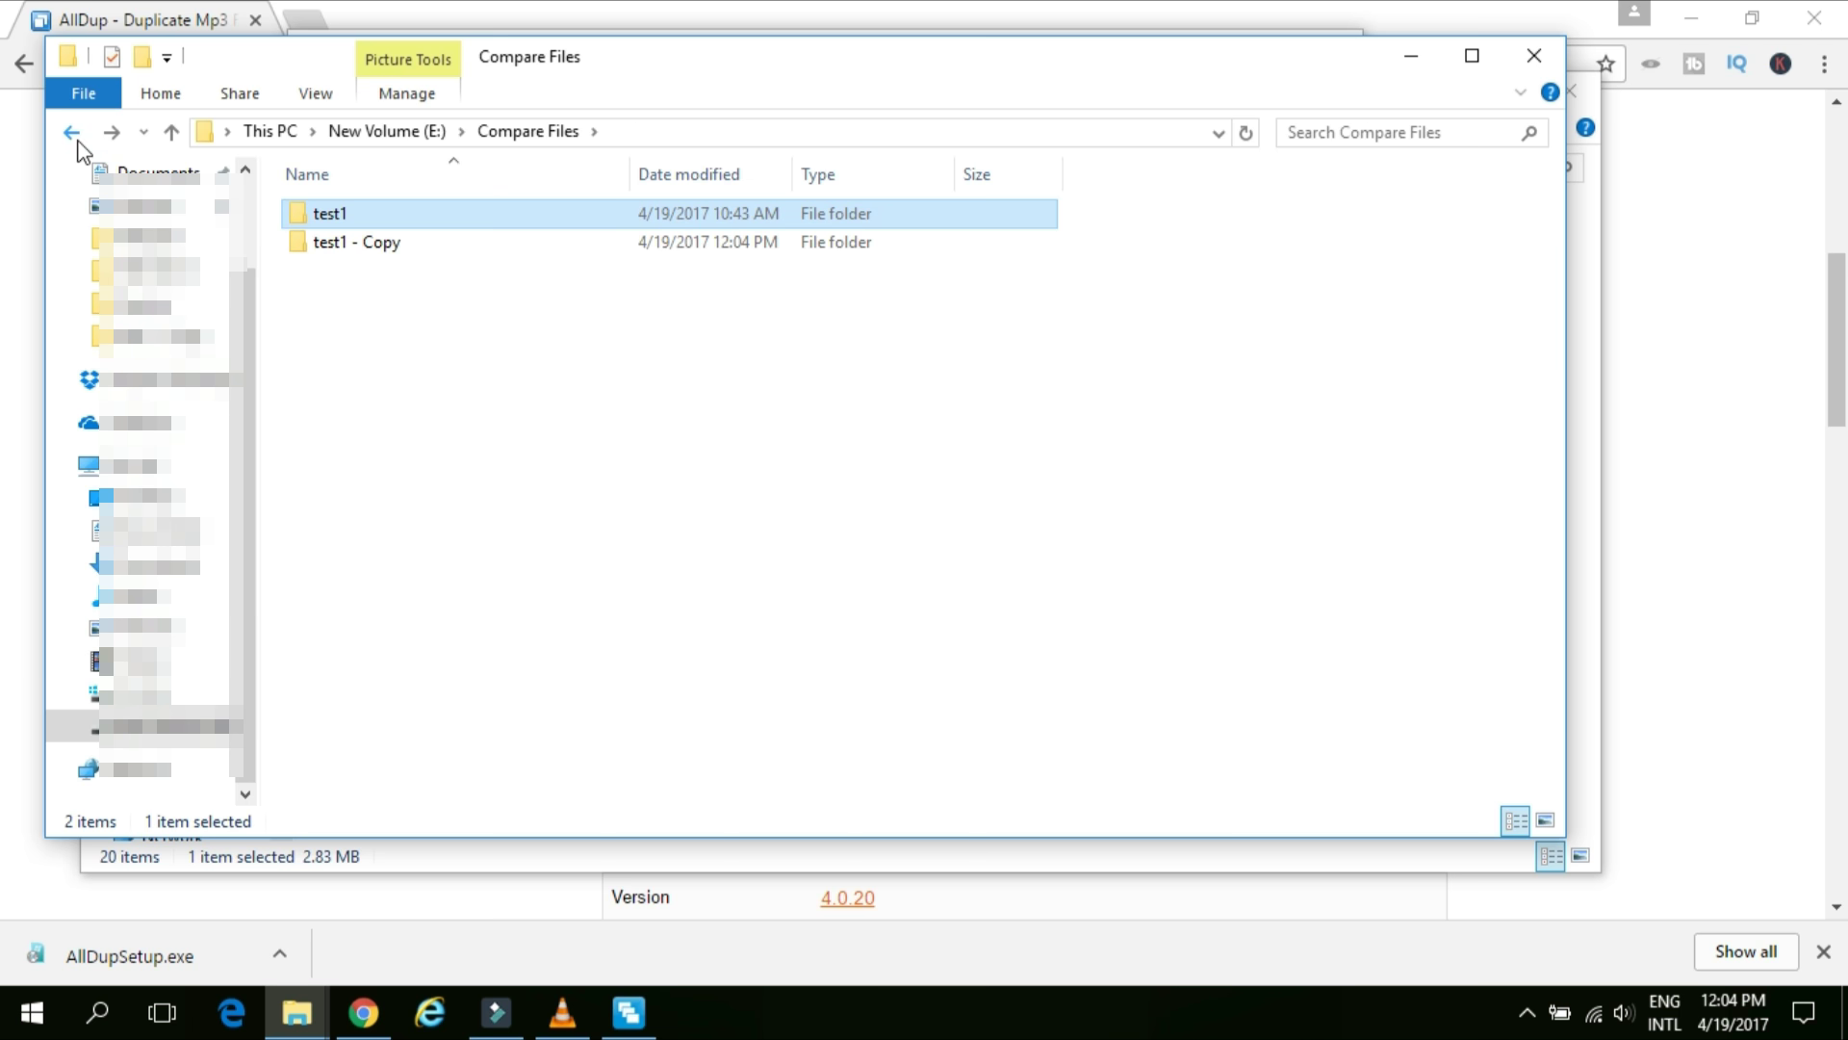
double_click(390, 245)
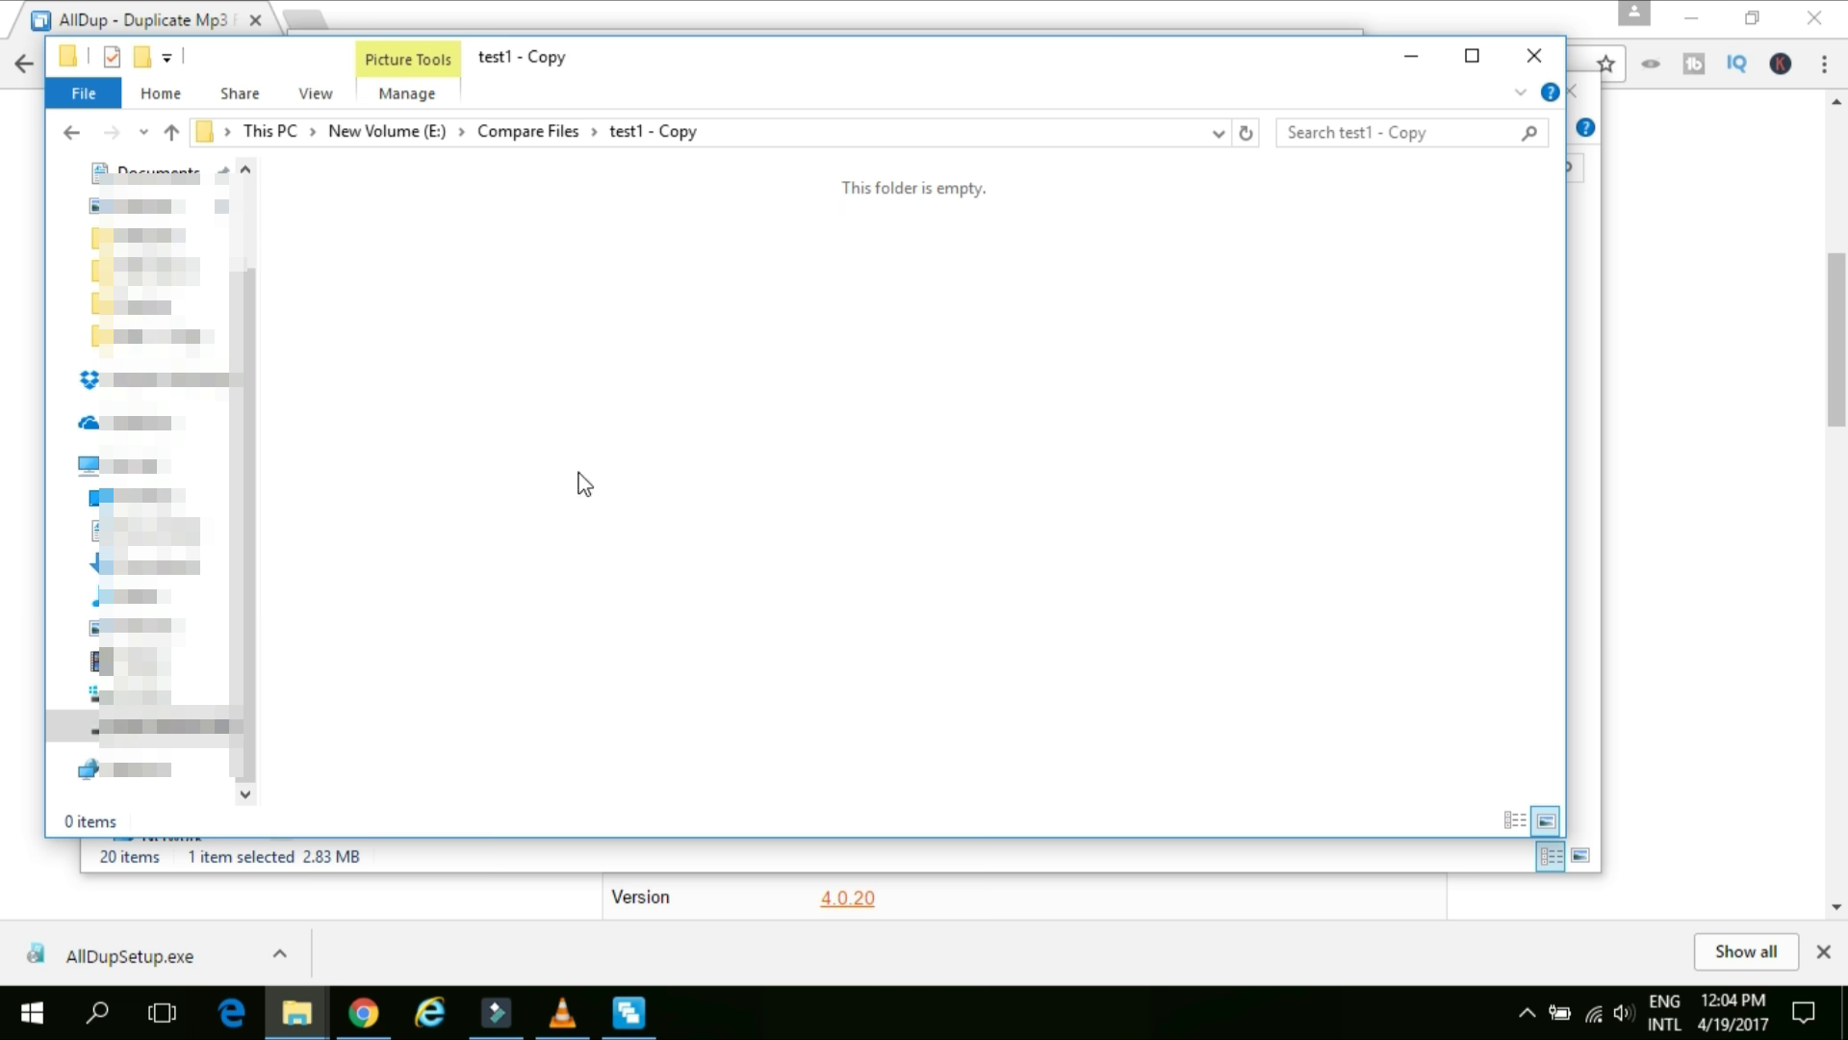